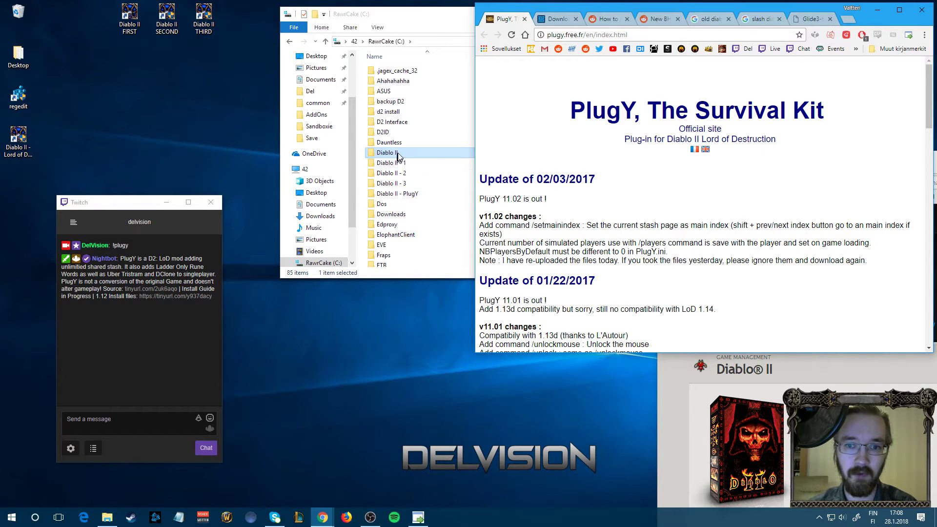
Launch the Diablo II - Lord of Destruction desktop shortcut to check the installed game, and exit it.
{"action": "left_click", "coordinate": [402, 154]}
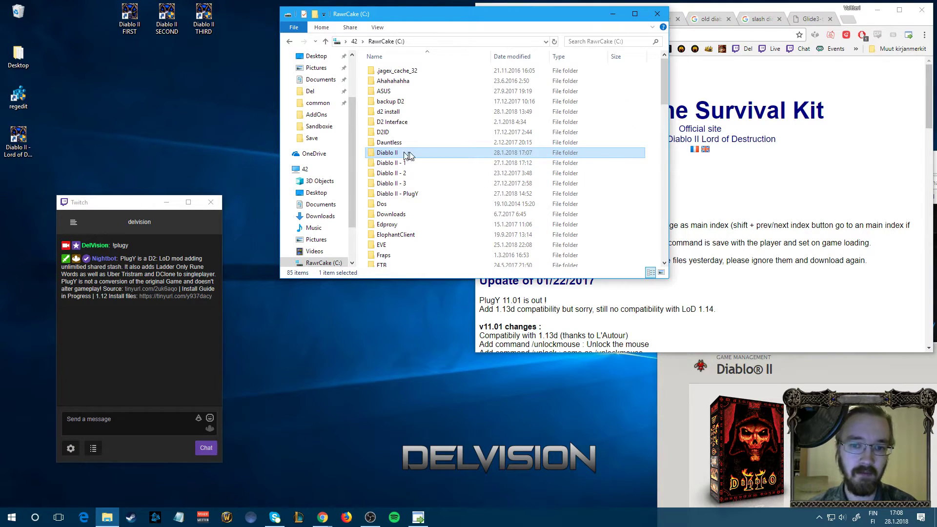
{"action": "left_click", "coordinate": [17, 144]}
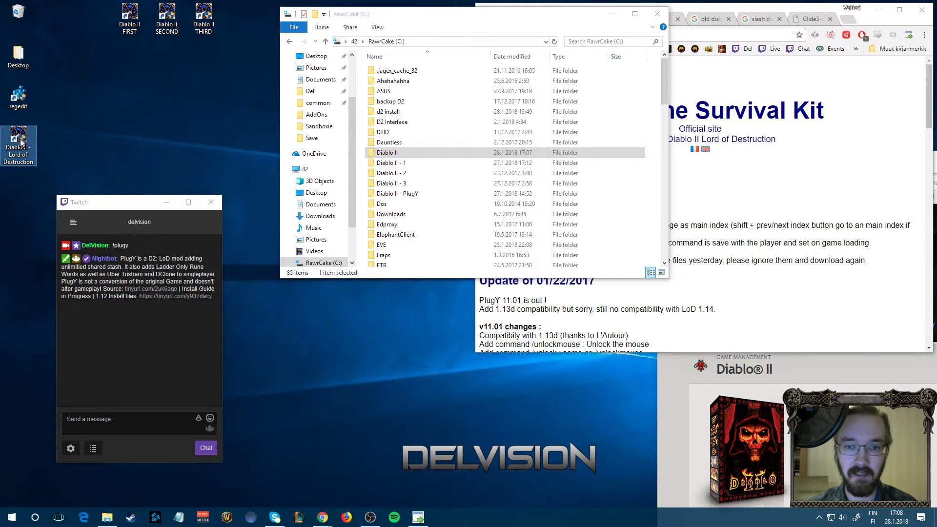
{"action": "double_click", "coordinate": [21, 142]}
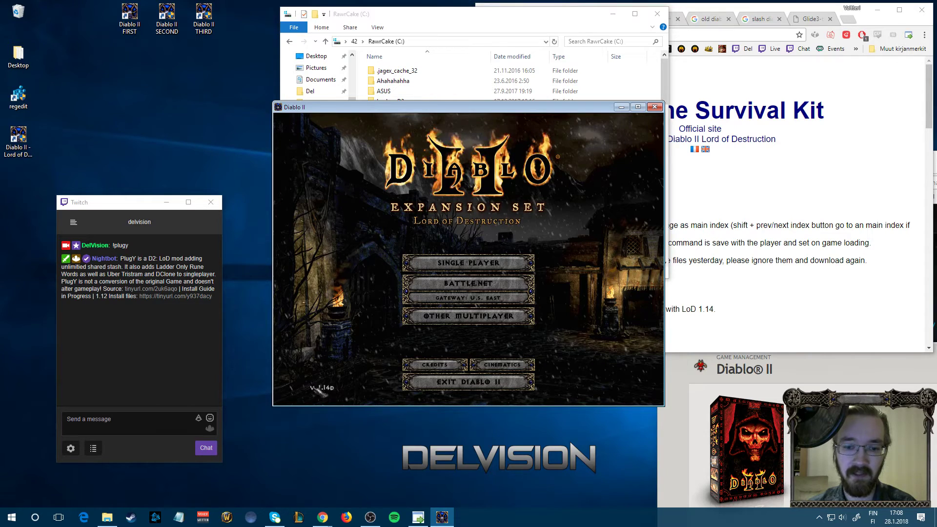
{"action": "key", "text": "Escape"}
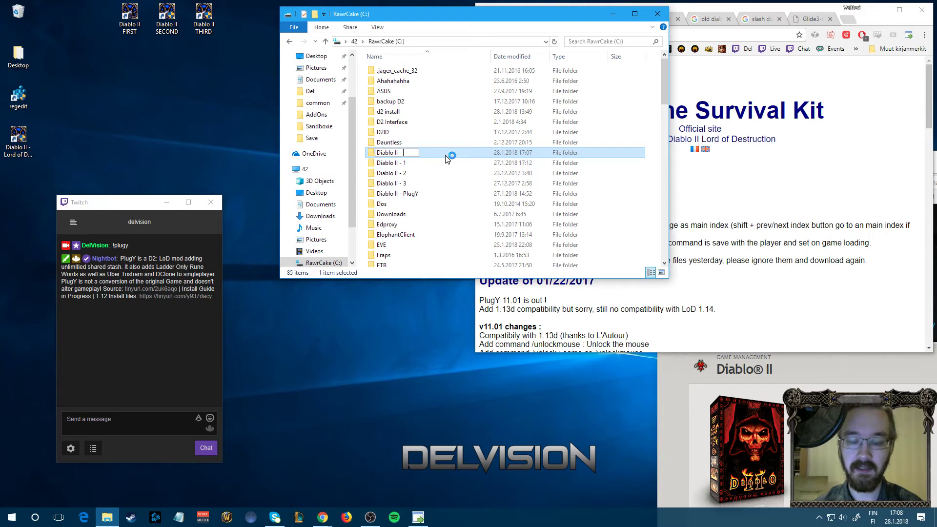
Rename the Diablo II folder on the C: drive to "Diablo II - Old".
{"action": "type", "text": "Old"}
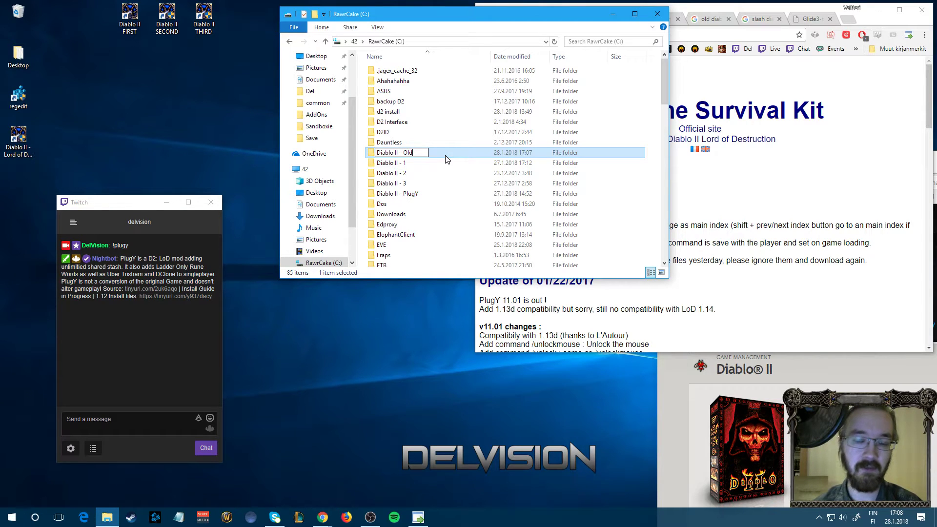
{"action": "left_click", "coordinate": [417, 162]}
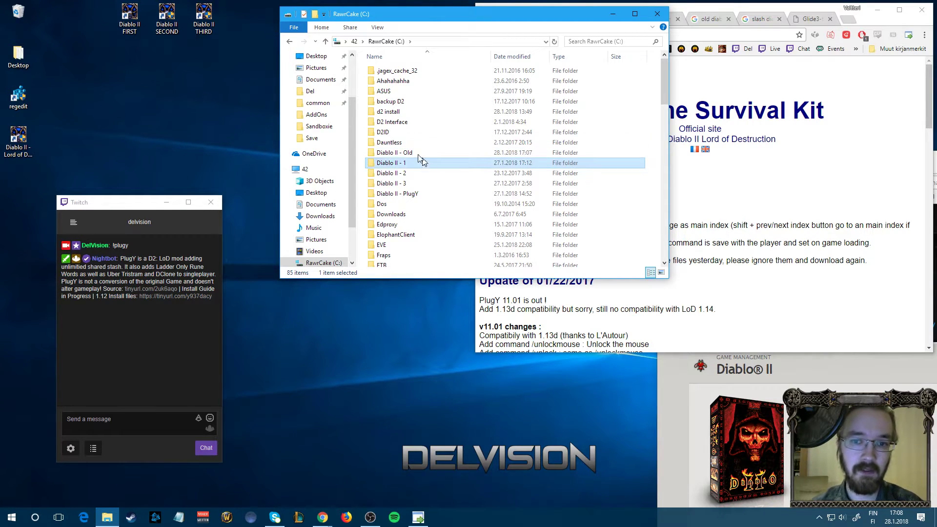
Rename the Diablo II - Lord of Destruction desktop shortcut to "Diablo II - OLD", granting administrator permission.
{"action": "left_click", "coordinate": [31, 138]}
{"action": "left_click", "coordinate": [30, 156]}
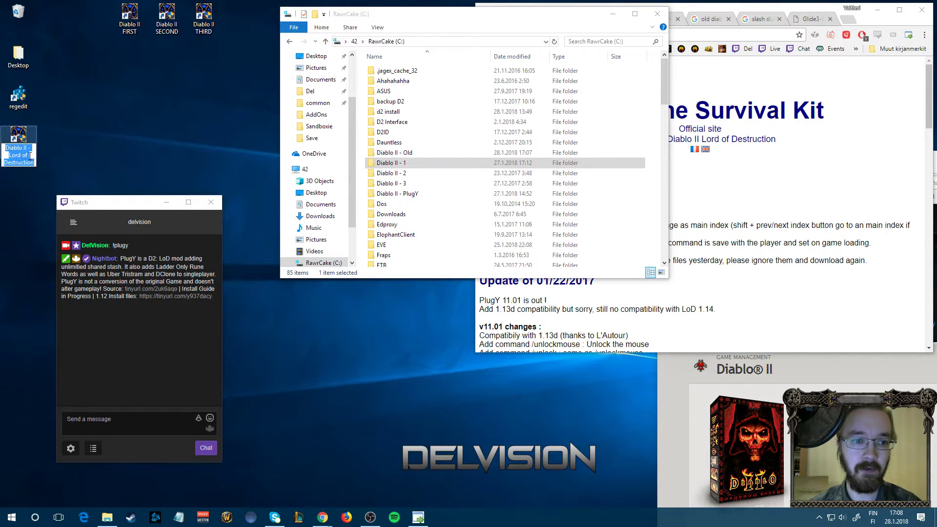
{"action": "type", "text": "Diablo II - OLD"}
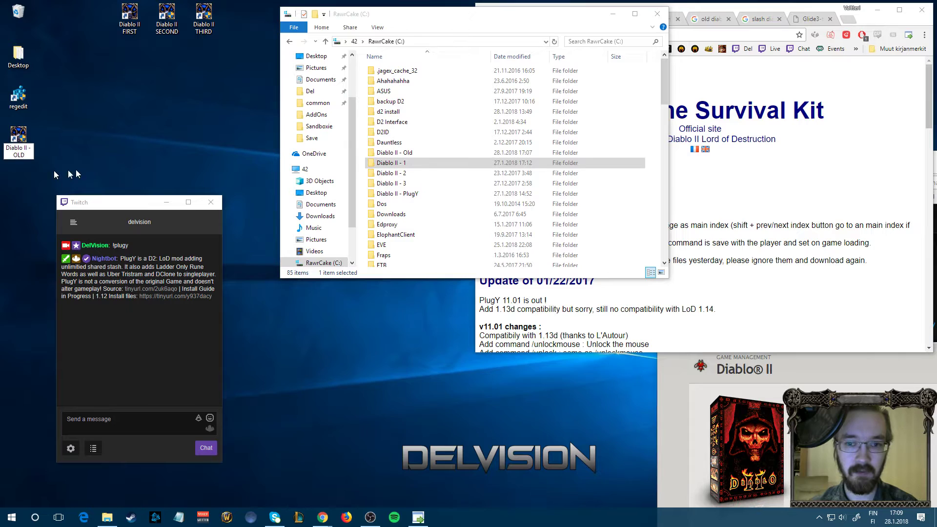
{"action": "key", "text": "Return"}
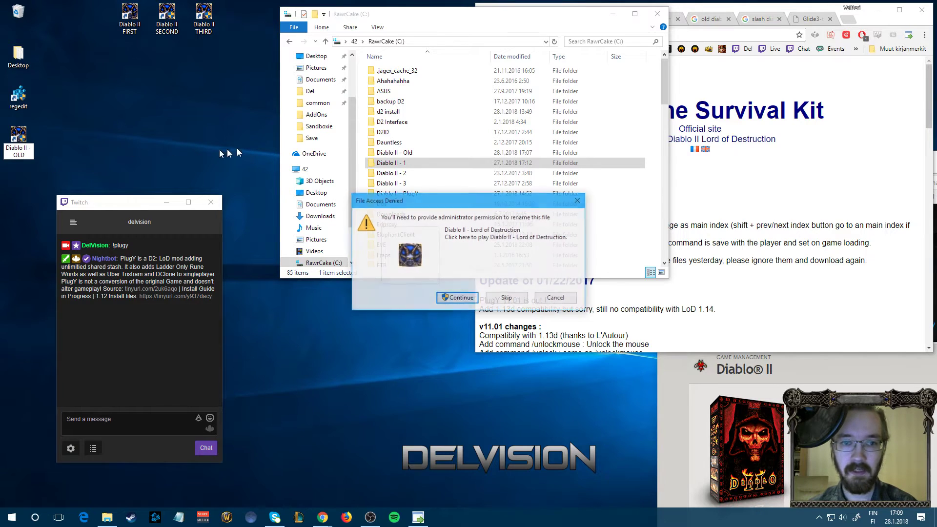
{"action": "key", "text": "Return"}
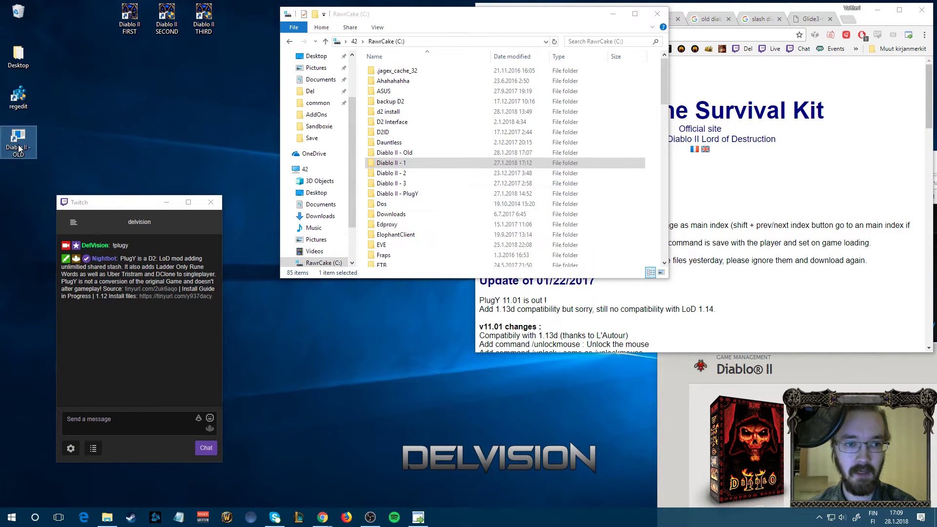
Set the Diablo II - OLD shortcut's target to "C:\Diablo II - Old\Diablo II.exe" -w and its start folder to "C:\Diablo II - Old\", granting administrator permission.
{"action": "right_click", "coordinate": [18, 137]}
{"action": "left_click", "coordinate": [44, 362]}
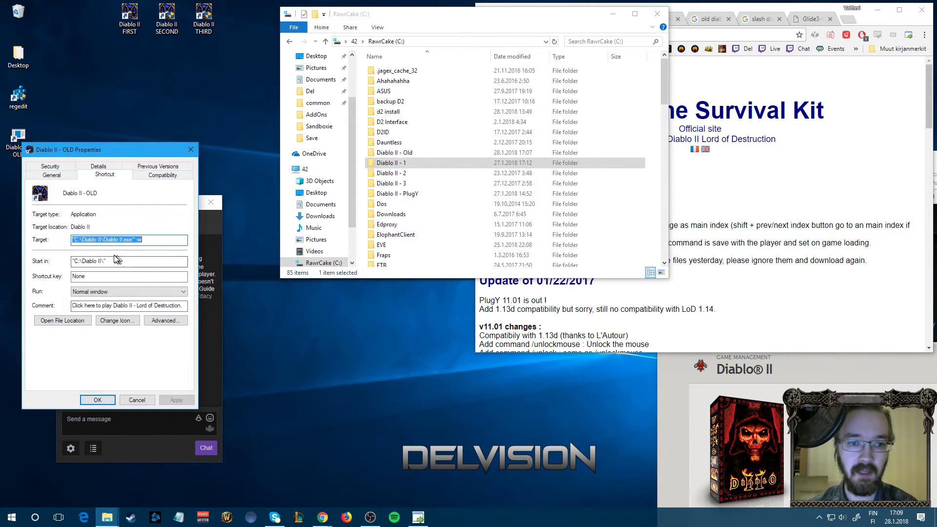
{"action": "left_click", "coordinate": [103, 239]}
{"action": "type", "text": "- Ol"}
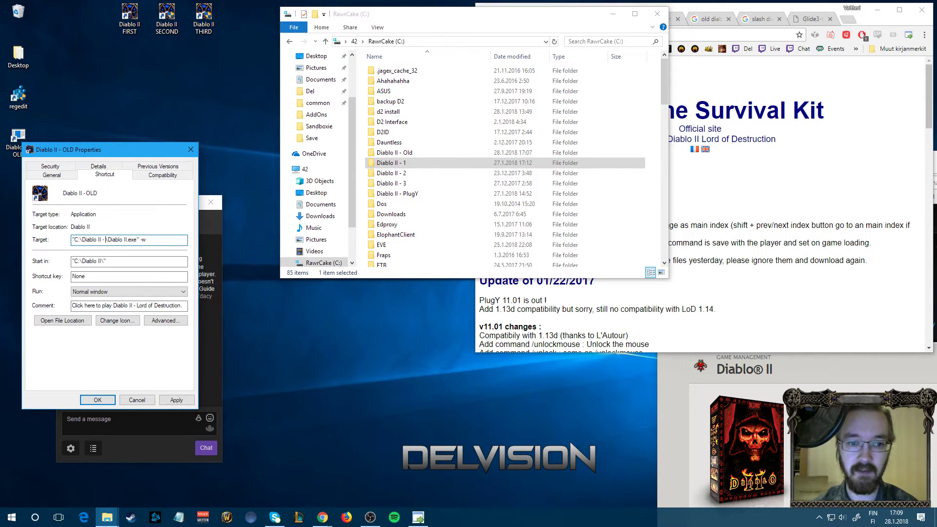
{"action": "type", "text": "d"}
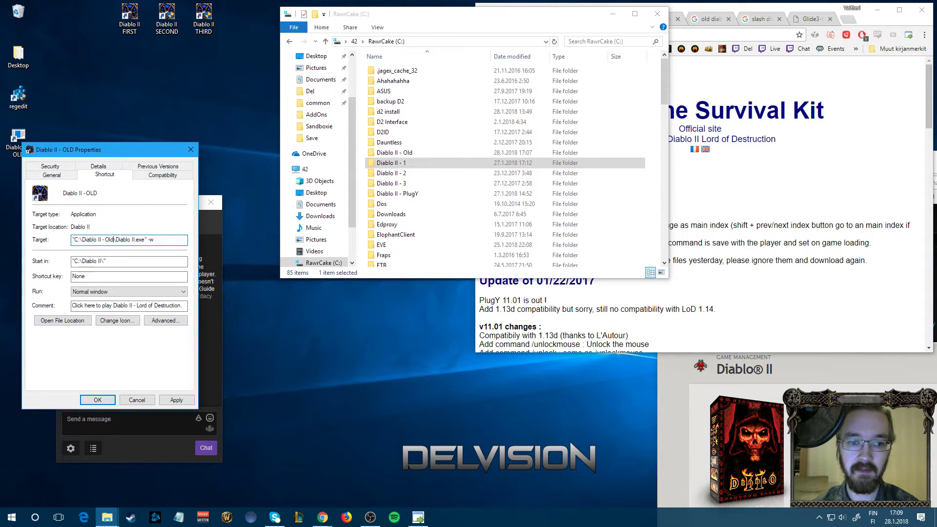
{"action": "left_click", "coordinate": [102, 261]}
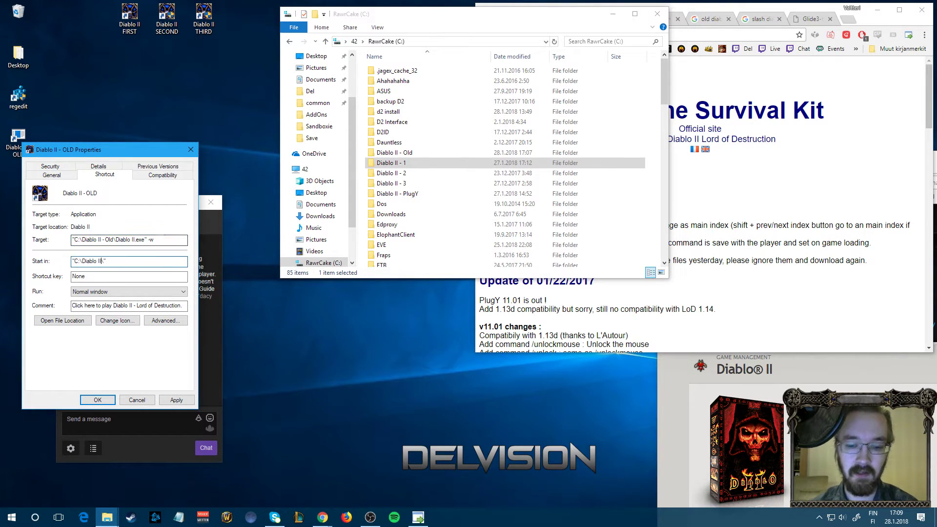
{"action": "type", "text": "- Old"}
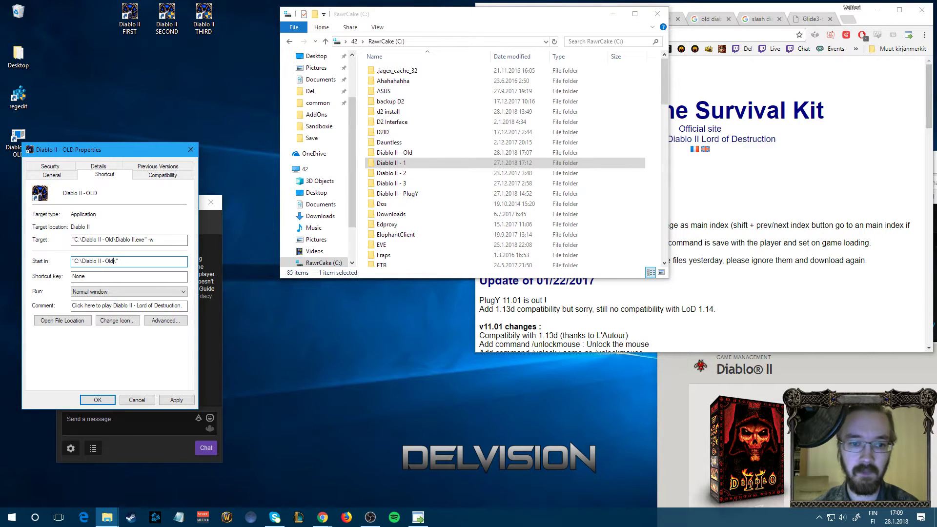
{"action": "left_click", "coordinate": [86, 402]}
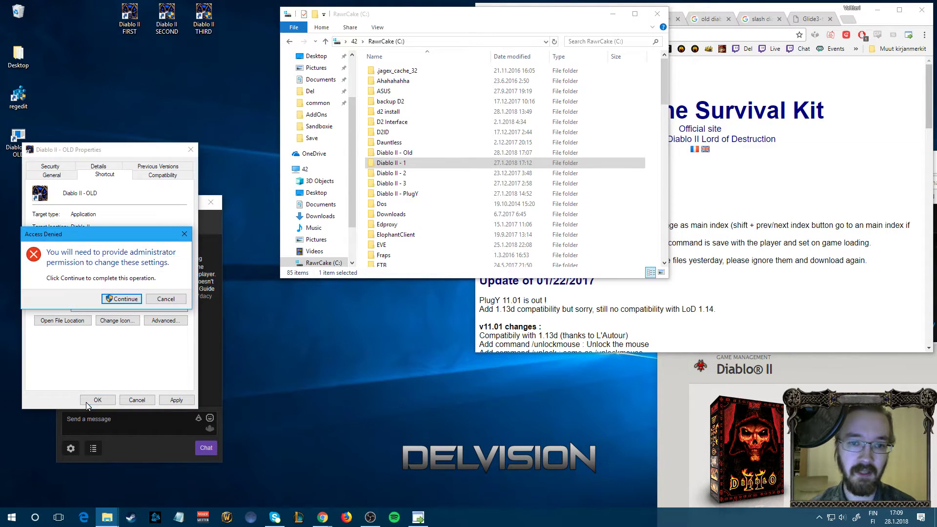
{"action": "left_click", "coordinate": [117, 299]}
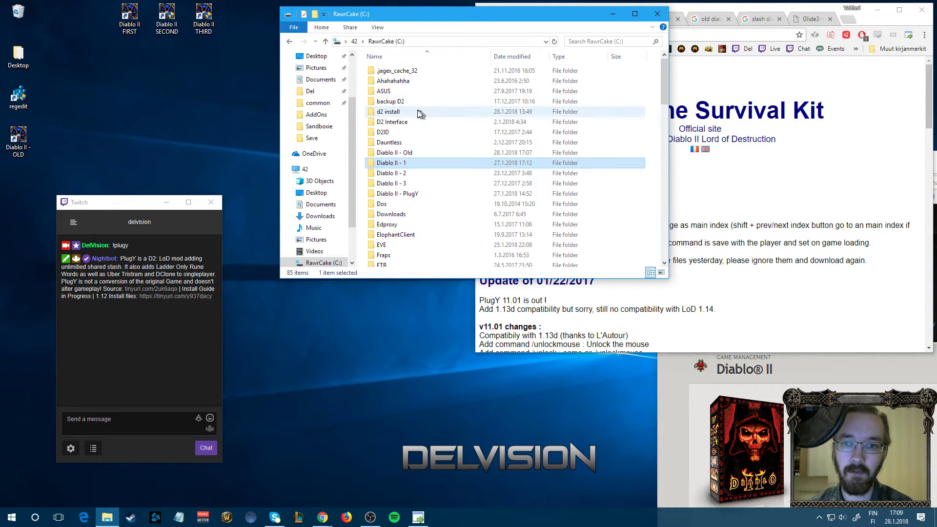
Open the d2 install folder and view the Classic Games client downloads on the Battle.net account page.
{"action": "double_click", "coordinate": [408, 112]}
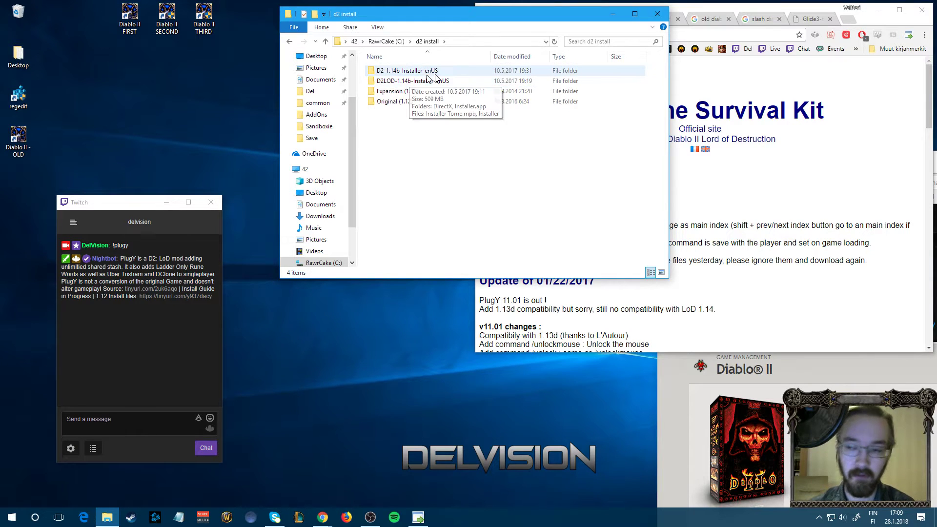
{"action": "left_click", "coordinate": [682, 136]}
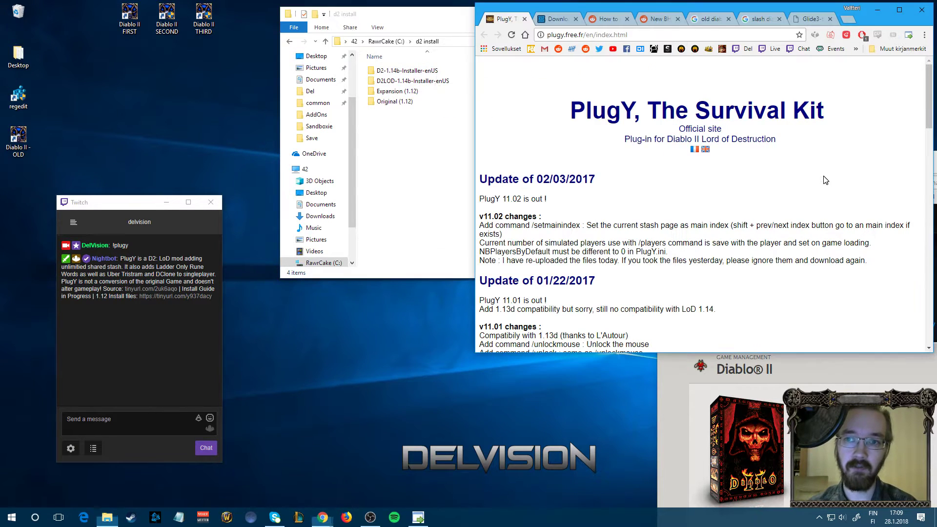
{"action": "left_click", "coordinate": [555, 19]}
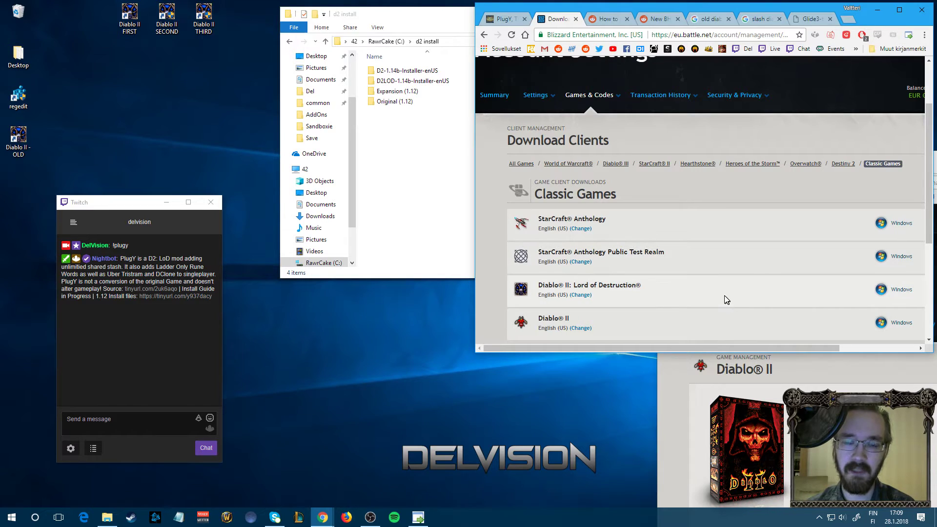
{"action": "left_click", "coordinate": [506, 22]}
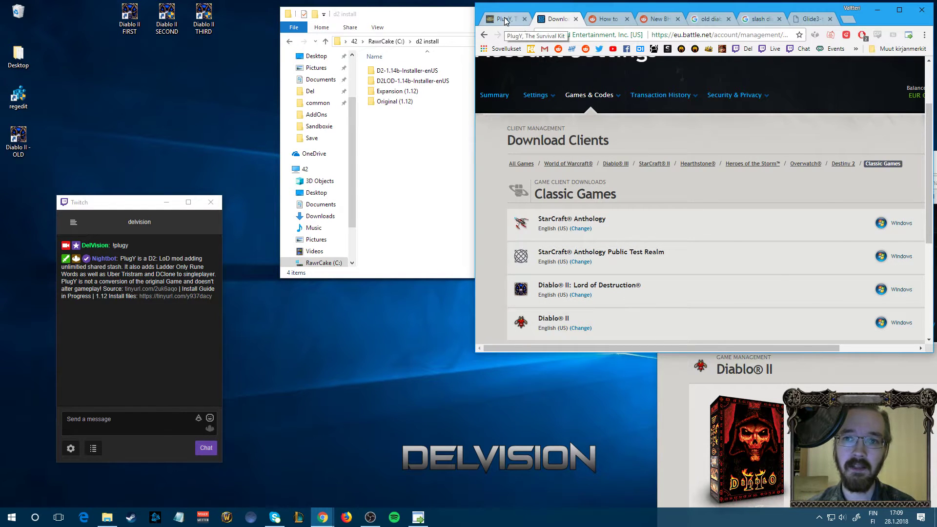
Review the Reddit guide's download links for the Diablo II 1.13 installer and return to the d2 install folder.
{"action": "left_click", "coordinate": [167, 336]}
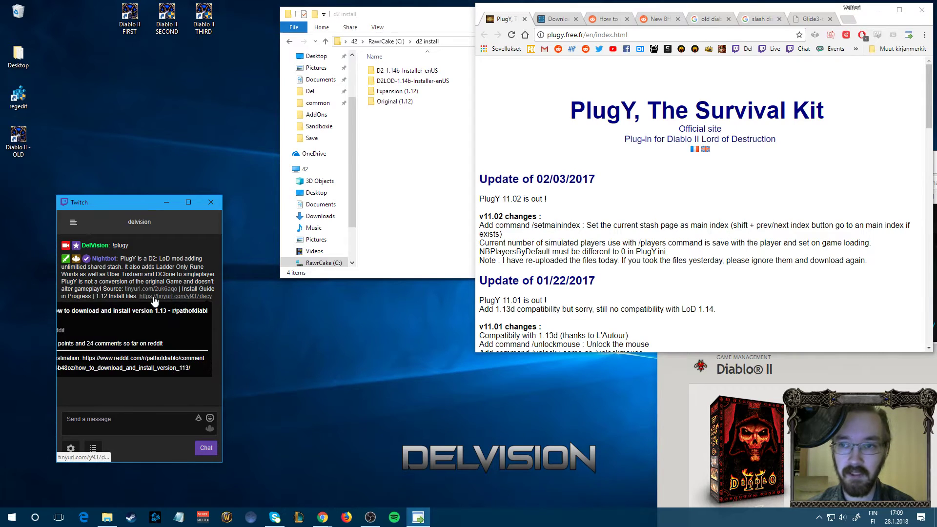
{"action": "left_click", "coordinate": [705, 21]}
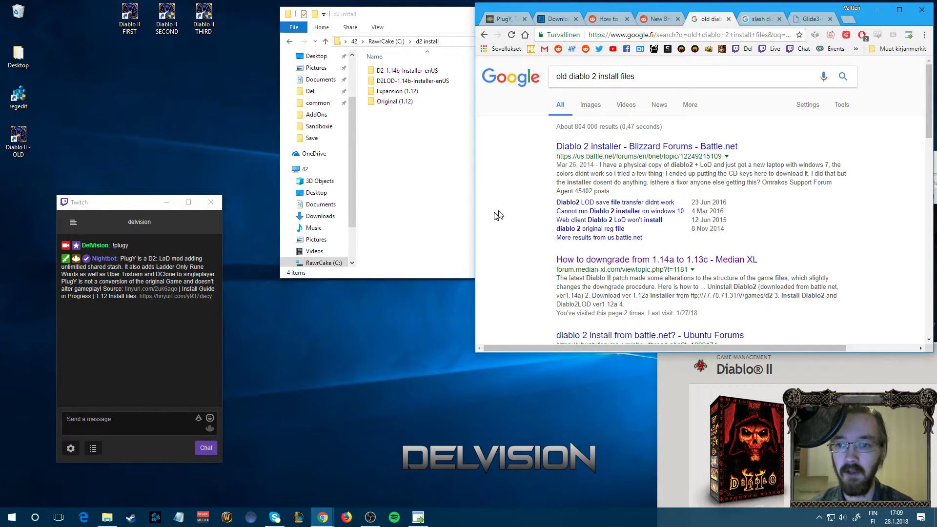
{"action": "scroll", "coordinate": [498, 215], "scroll_direction": "down", "scroll_amount": 3}
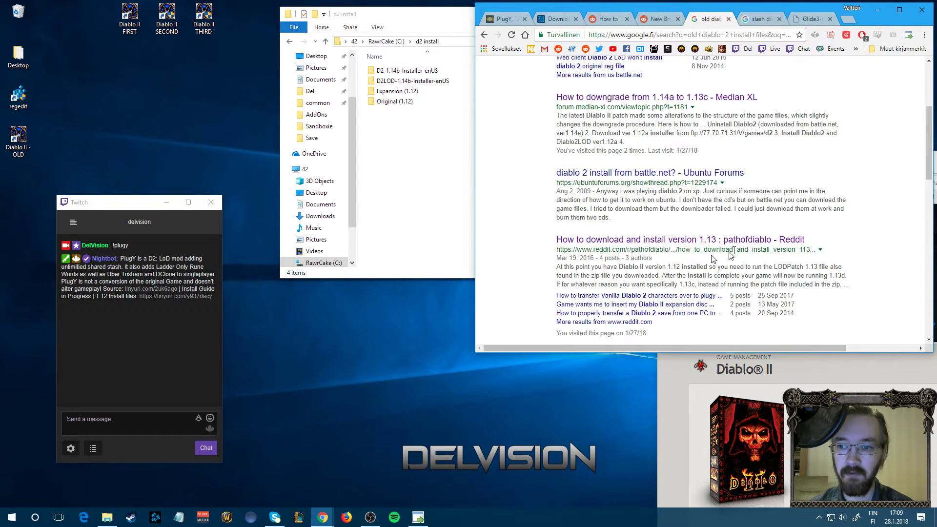
{"action": "left_click", "coordinate": [605, 19]}
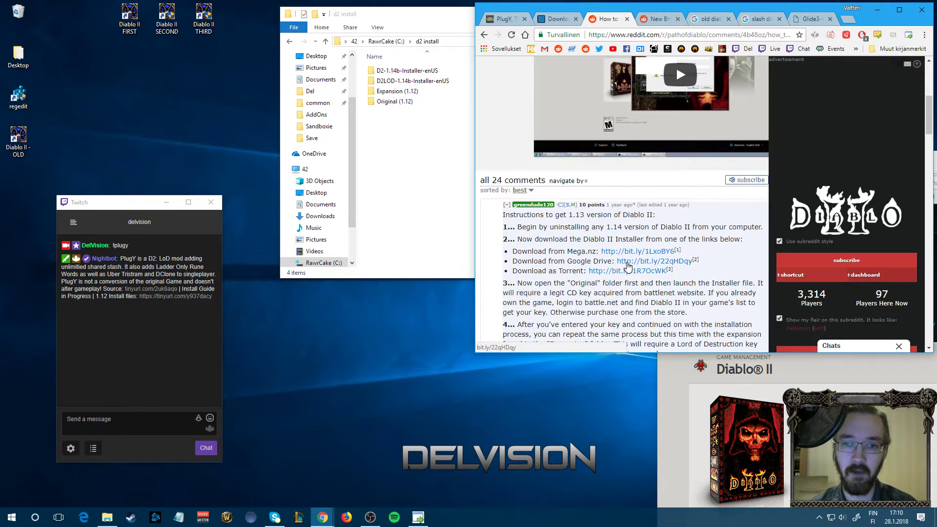
{"action": "left_click", "coordinate": [446, 153]}
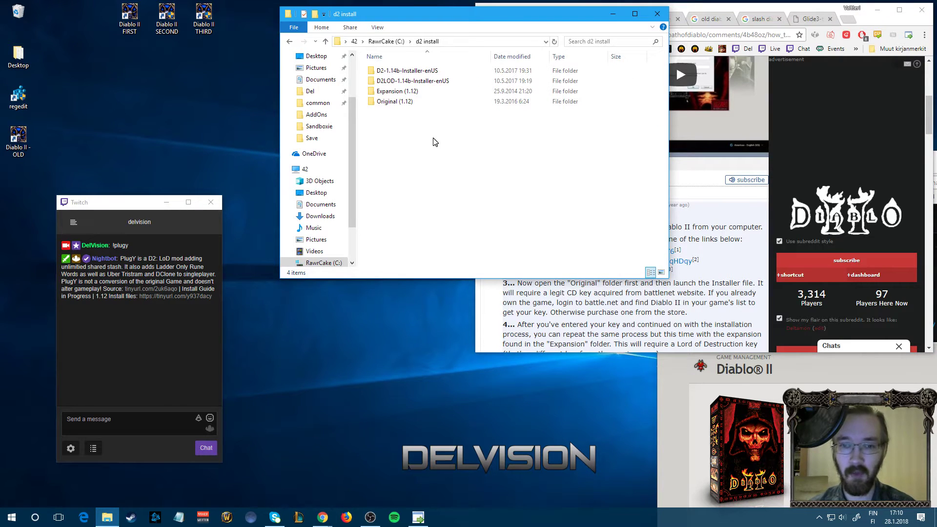
{"action": "left_click_drag", "start_coordinate": [432, 141], "coordinate": [383, 106]}
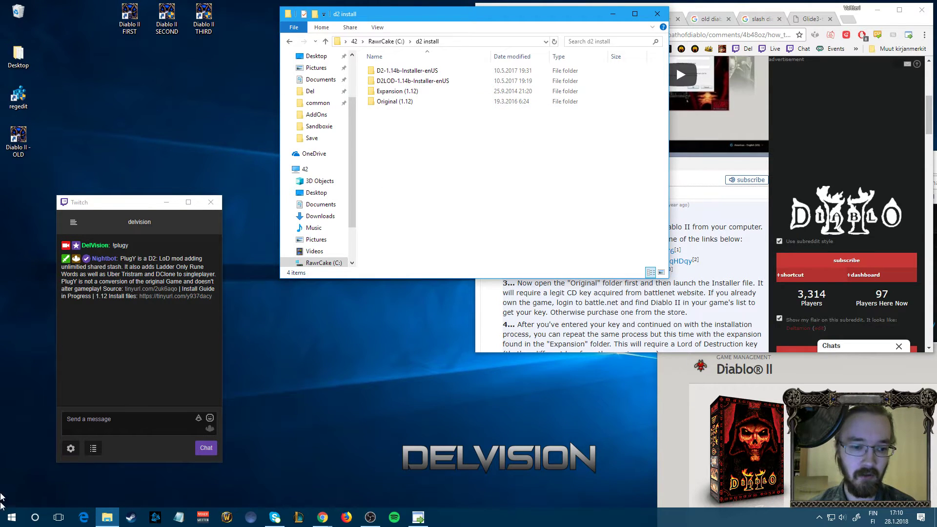
Search Windows for regedit and open the Registry Editor.
{"action": "left_click", "coordinate": [6, 524]}
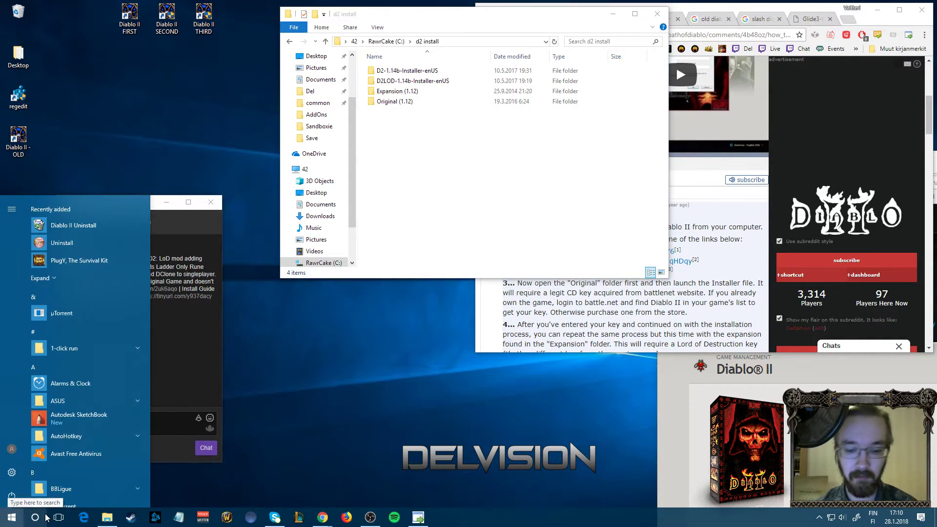
{"action": "type", "text": "reg"}
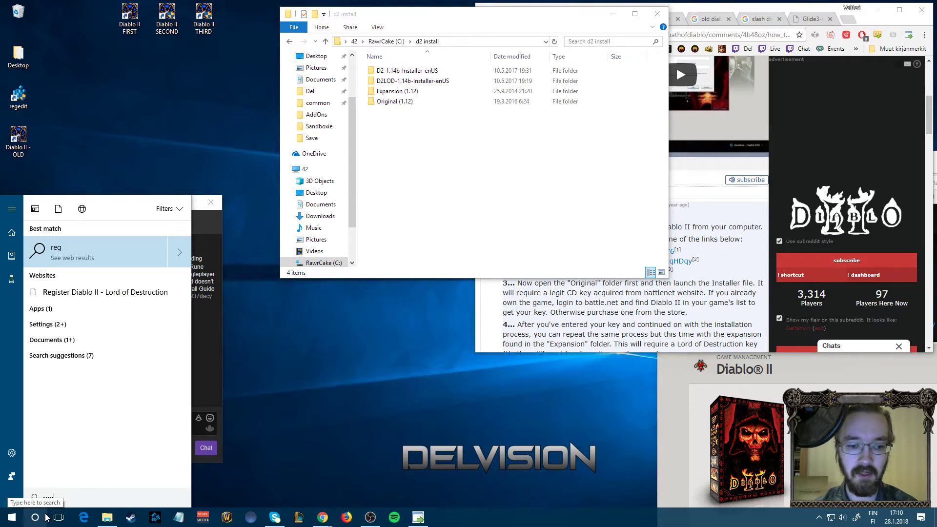
{"action": "type", "text": "ed"}
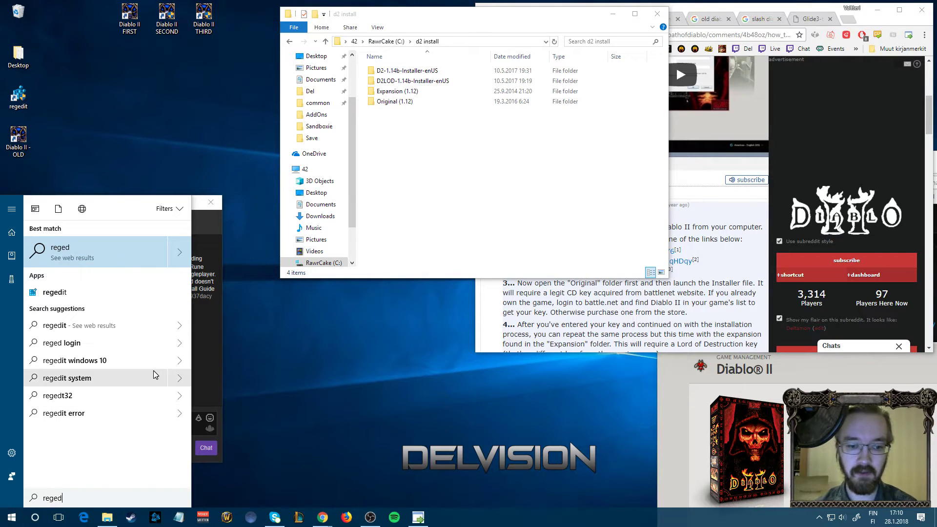
{"action": "type", "text": "it"}
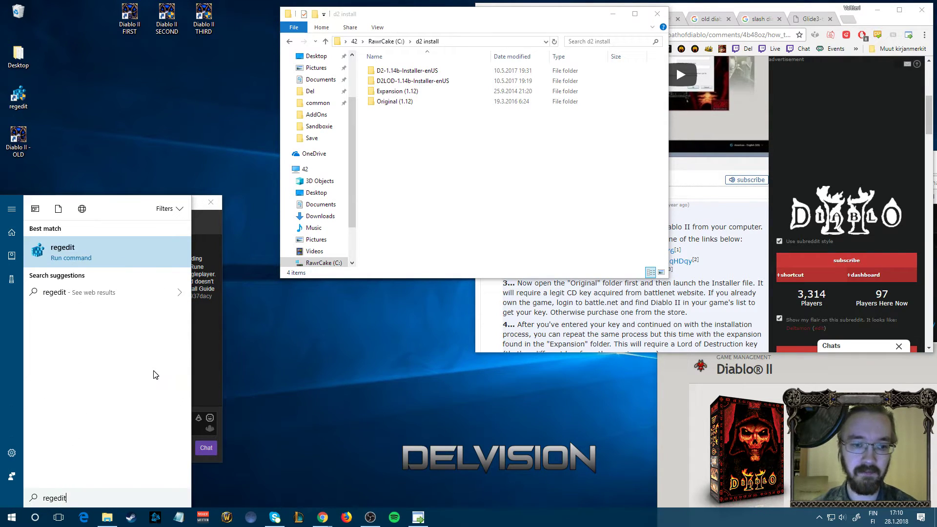
{"action": "right_click", "coordinate": [84, 250]}
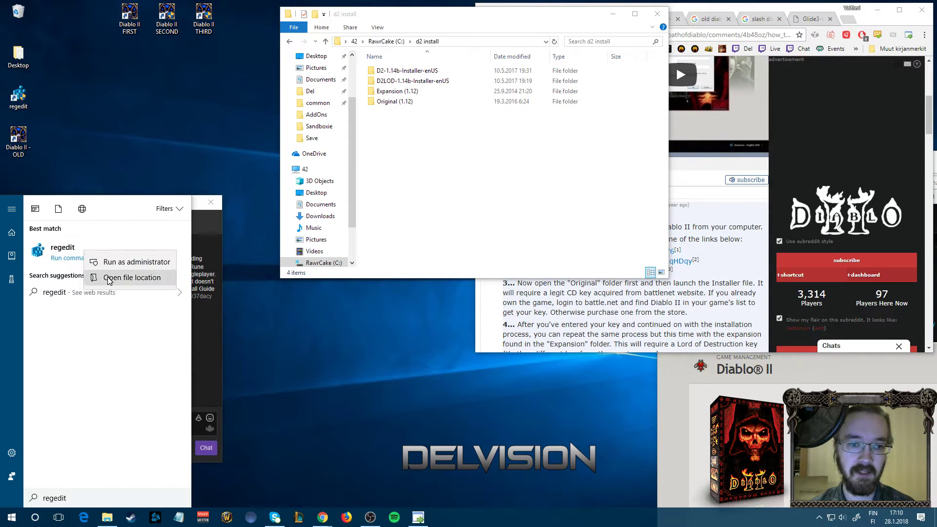
{"action": "left_click", "coordinate": [58, 251]}
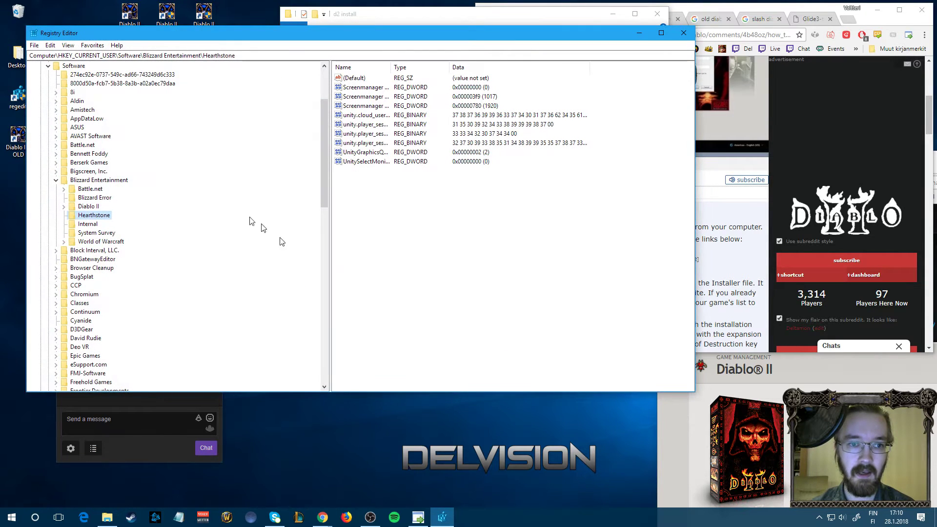
Collapse the Blizzard Entertainment, Software and HKEY_CURRENT_USER keys in the registry tree.
{"action": "left_click", "coordinate": [56, 180]}
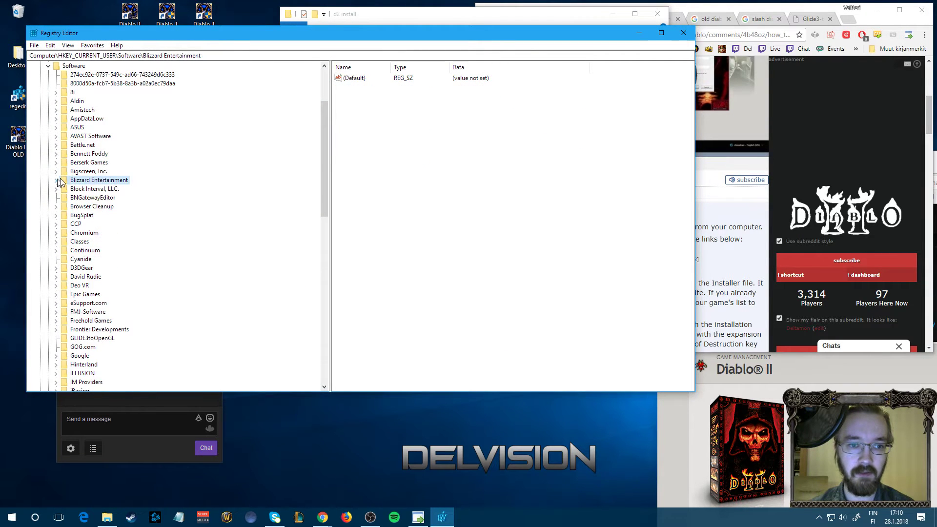
{"action": "scroll", "coordinate": [63, 188], "scroll_direction": "up", "scroll_amount": 4}
{"action": "left_click", "coordinate": [49, 154]}
{"action": "left_click", "coordinate": [40, 84]}
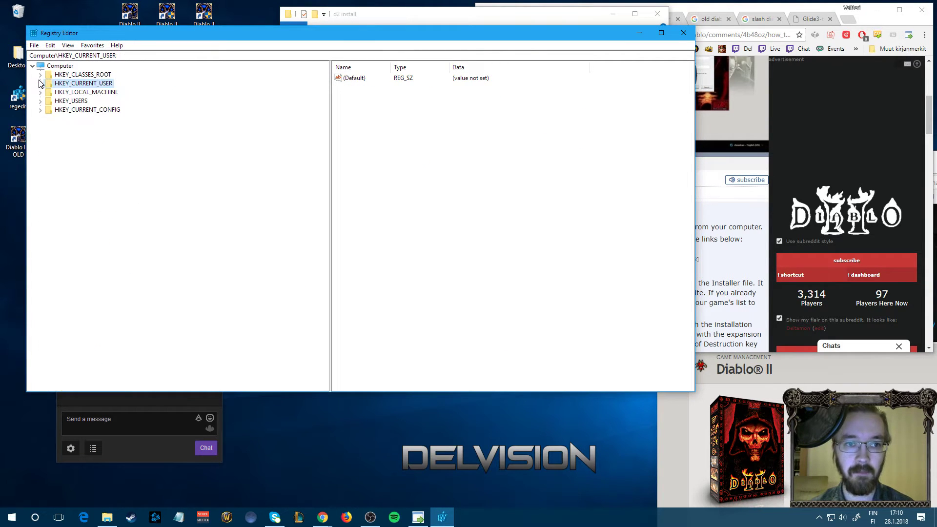
Delete the Diablo II key under HKEY_CURRENT_USER\Software\Blizzard Entertainment and close the Registry Editor.
{"action": "double_click", "coordinate": [87, 86]}
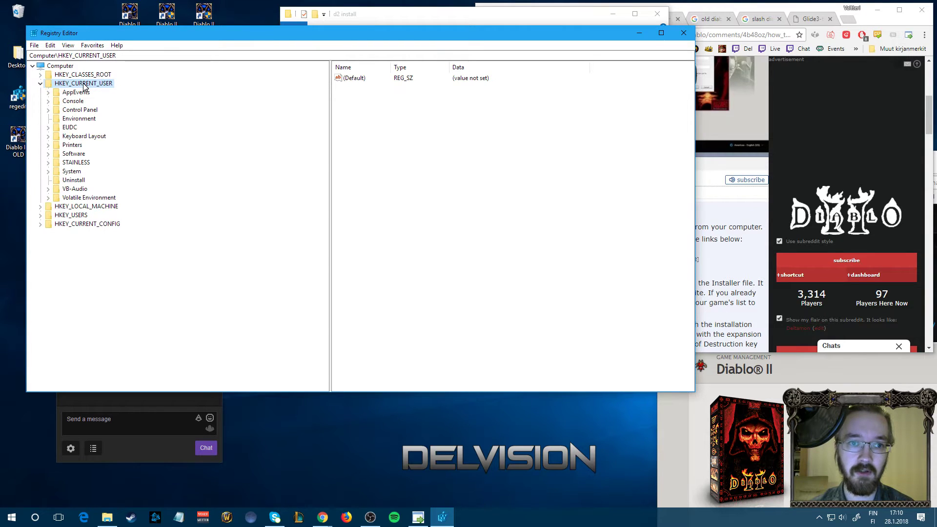
{"action": "double_click", "coordinate": [74, 154]}
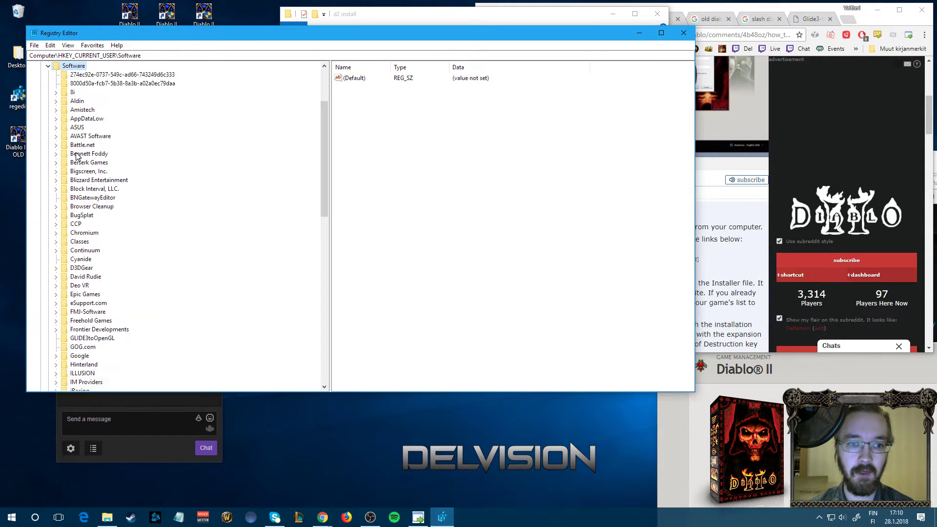
{"action": "double_click", "coordinate": [89, 181]}
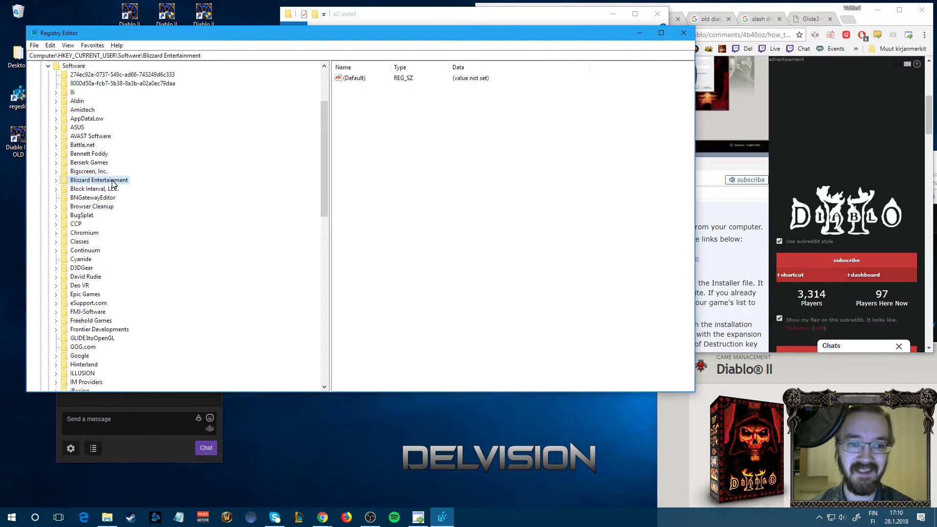
{"action": "left_click", "coordinate": [96, 208]}
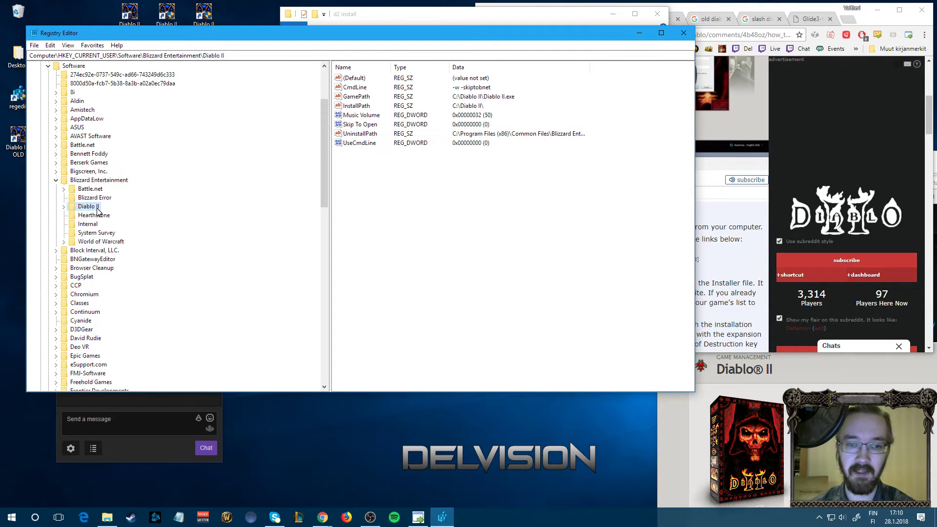
{"action": "left_click", "coordinate": [50, 45]}
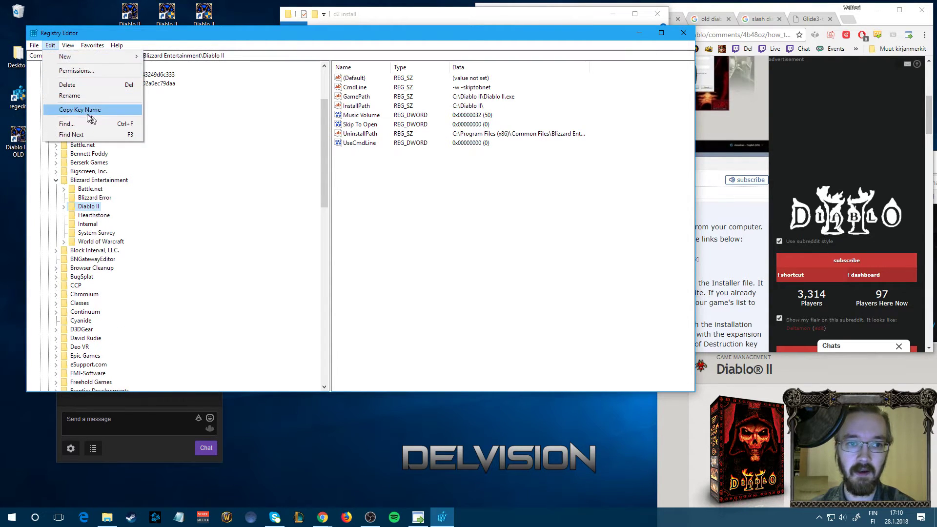
{"action": "left_click", "coordinate": [86, 90]}
{"action": "left_click", "coordinate": [521, 257]}
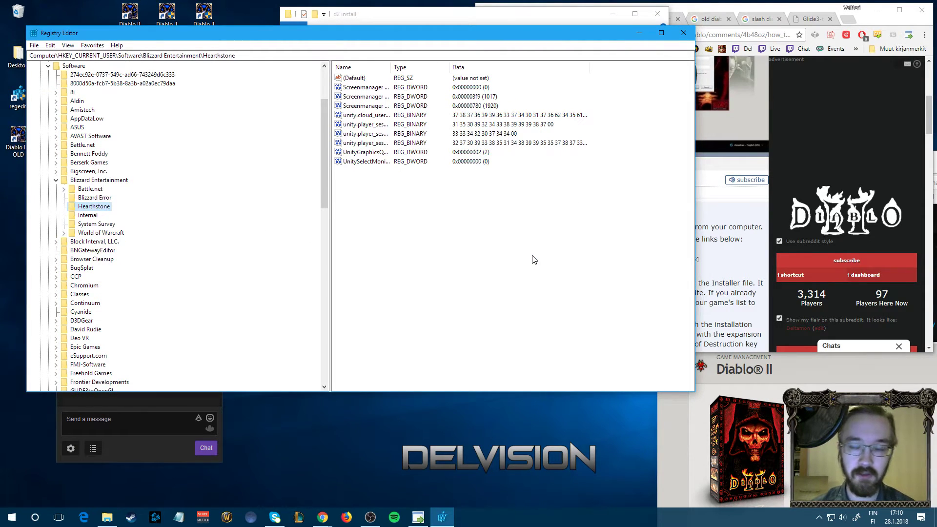
{"action": "left_click", "coordinate": [683, 33]}
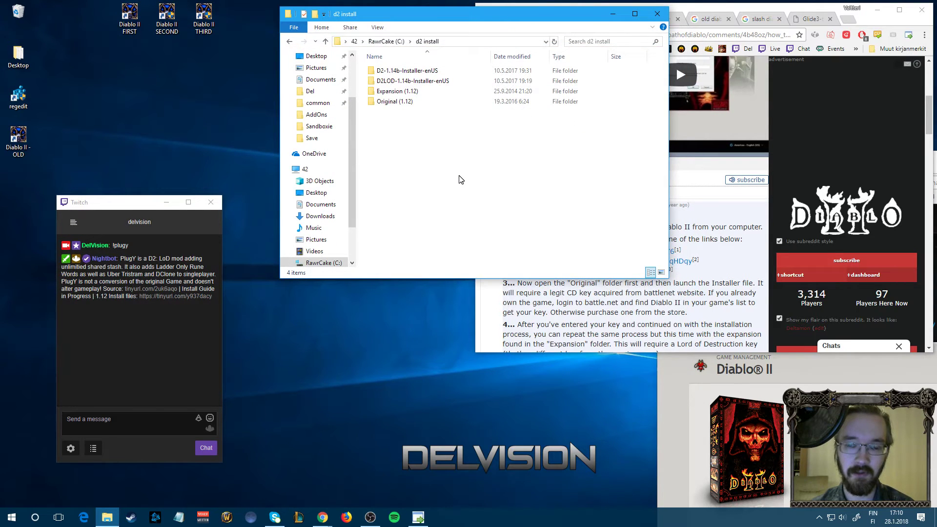
Run the Installer from the Original (1.12) folder, start installing Diablo II and accept the license agreement.
{"action": "double_click", "coordinate": [403, 103]}
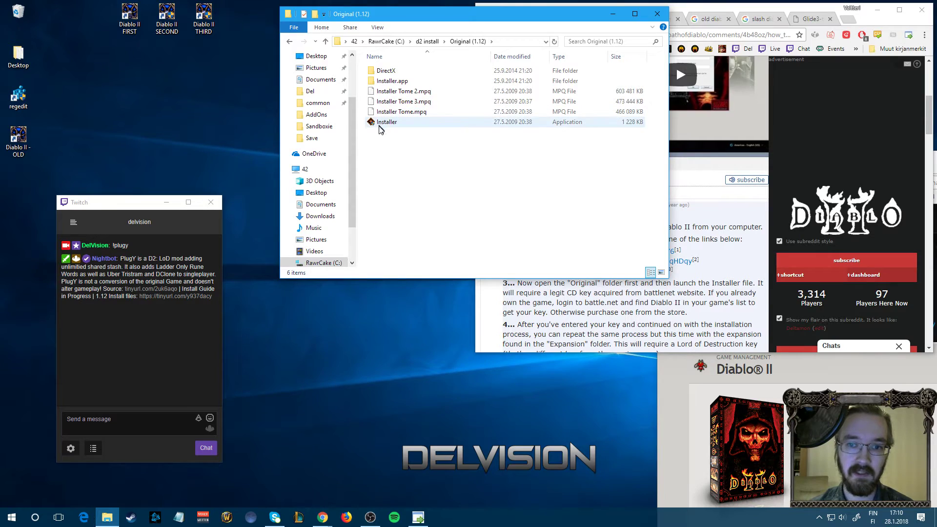
{"action": "double_click", "coordinate": [383, 123]}
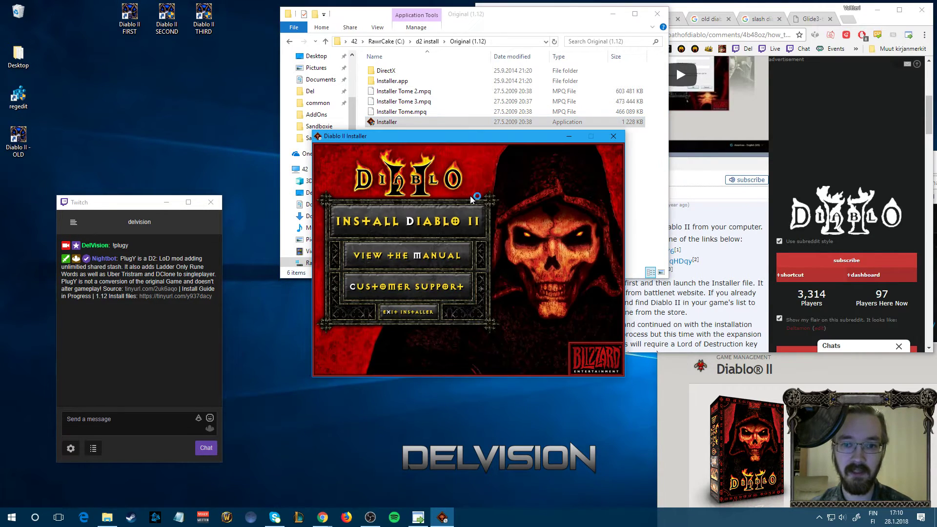
{"action": "left_click", "coordinate": [461, 222]}
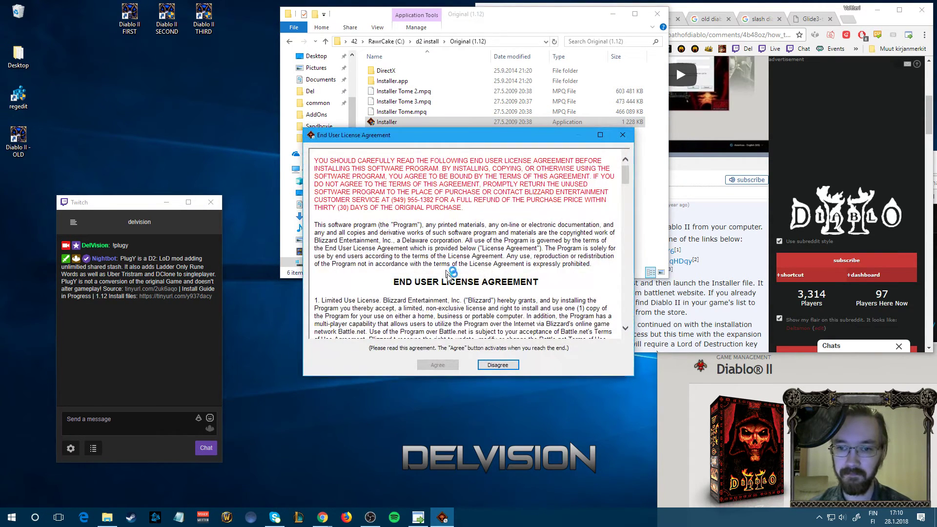
{"action": "scroll", "coordinate": [449, 273], "scroll_direction": "down", "scroll_amount": 20}
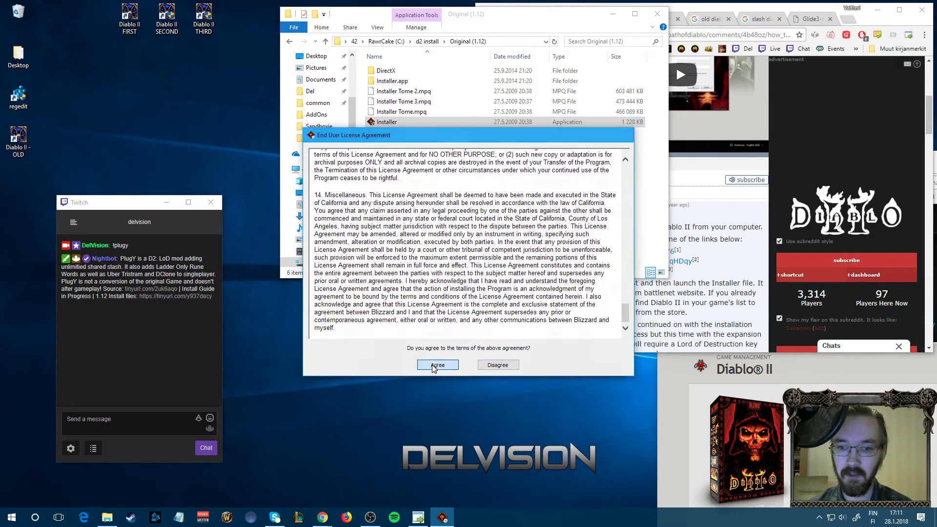
{"action": "left_click", "coordinate": [433, 366]}
Enter the owner's name and the Diablo II CD key with the CD-Key dialog moved mostly off screen, and confirm.
{"action": "type", "text": "Del"}
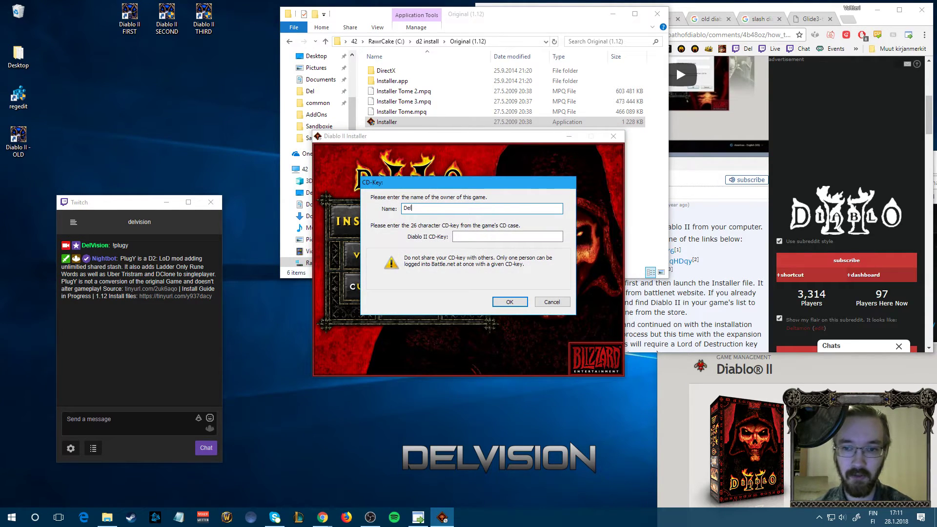
{"action": "key", "text": "alt+Tab"}
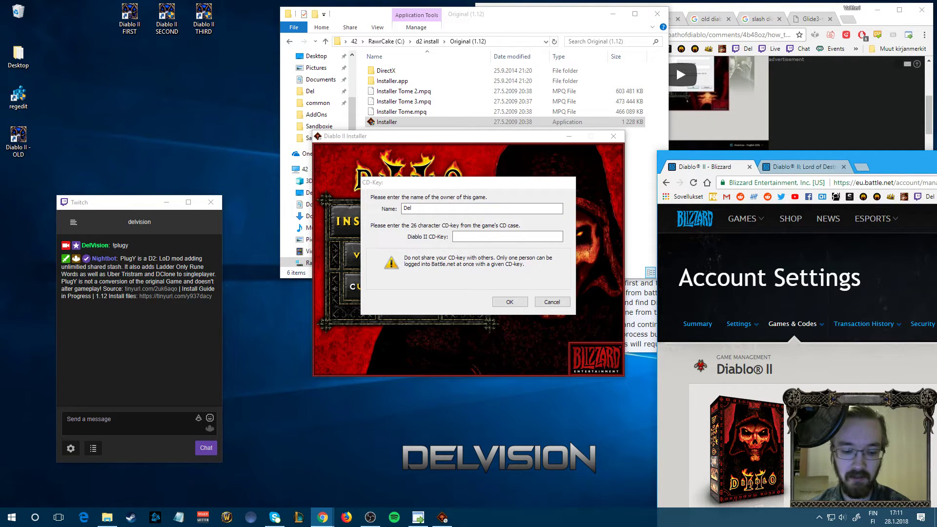
{"action": "left_click", "coordinate": [480, 238]}
{"action": "left_click_drag", "start_coordinate": [408, 186], "coordinate": [422, 488]}
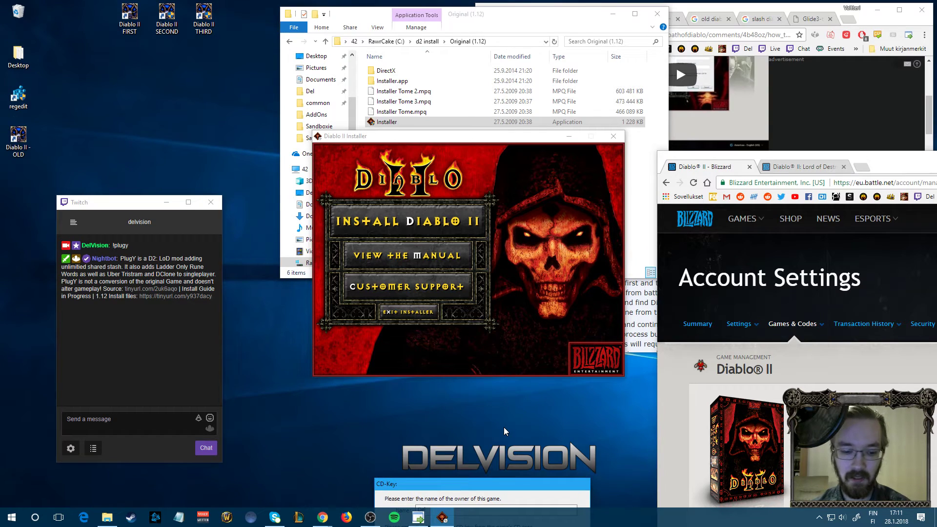
{"action": "key", "text": "Return"}
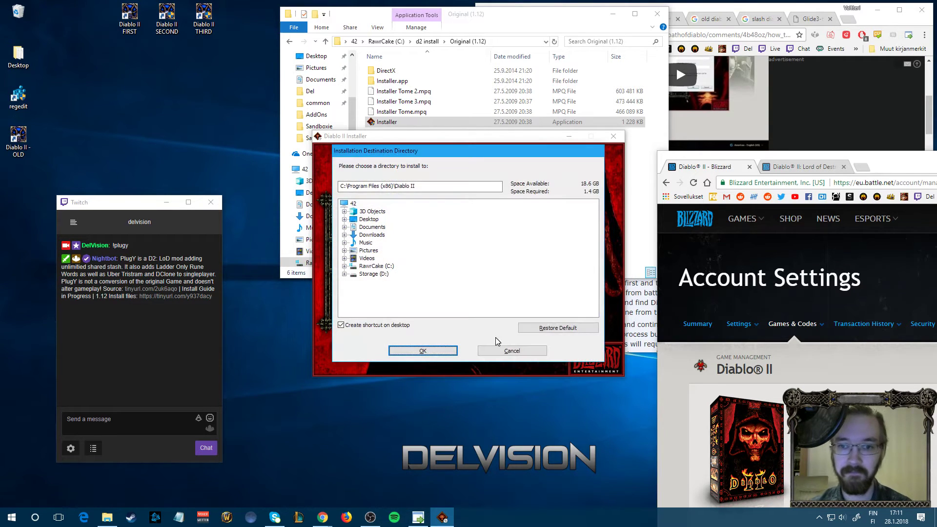
Set the installation directory to C:\Diablo II and continue the installation, allowing the existing Start Menu shortcuts to be overwritten.
{"action": "left_click_drag", "start_coordinate": [397, 185], "coordinate": [347, 185]}
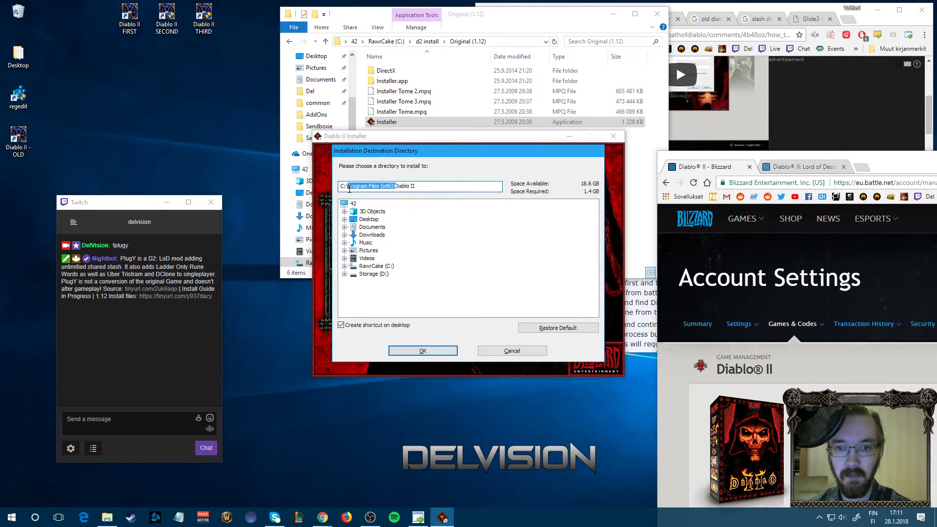
{"action": "key", "text": "BackSpace"}
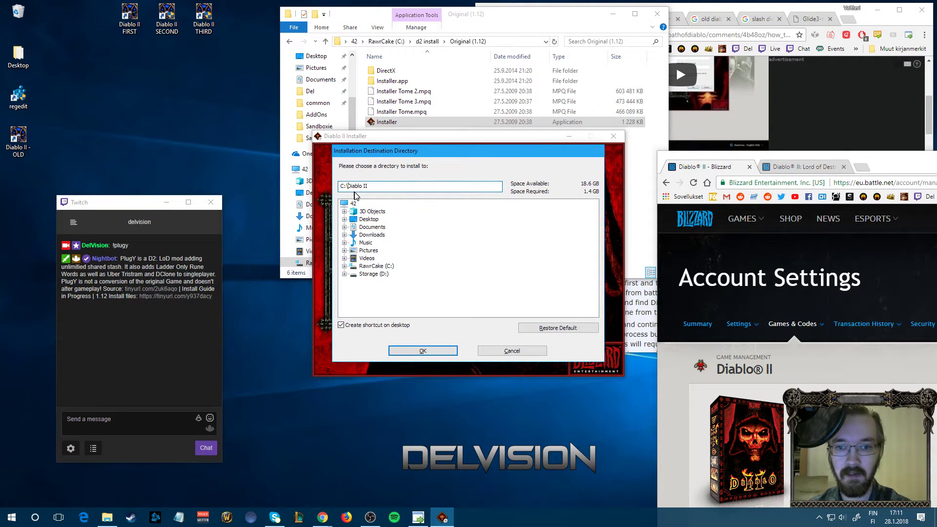
{"action": "left_click", "coordinate": [418, 351]}
{"action": "left_click", "coordinate": [563, 312]}
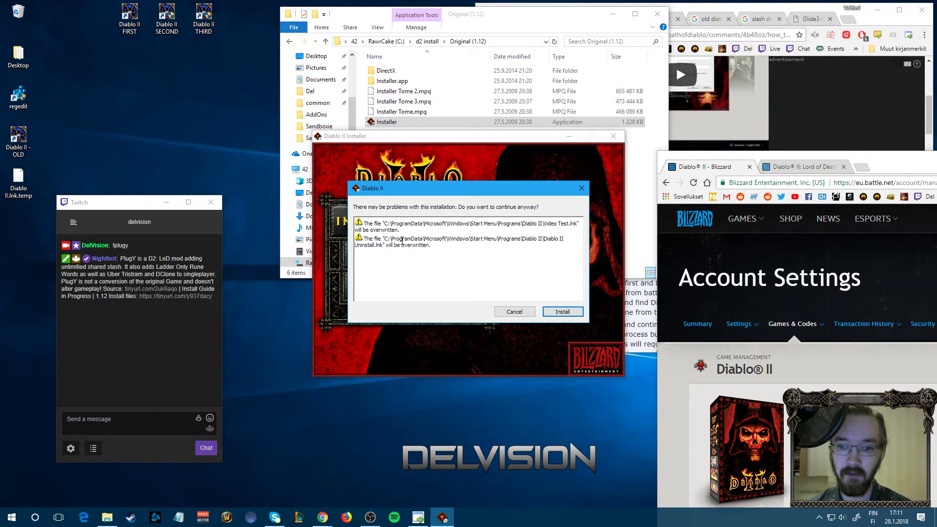
{"action": "left_click", "coordinate": [562, 311]}
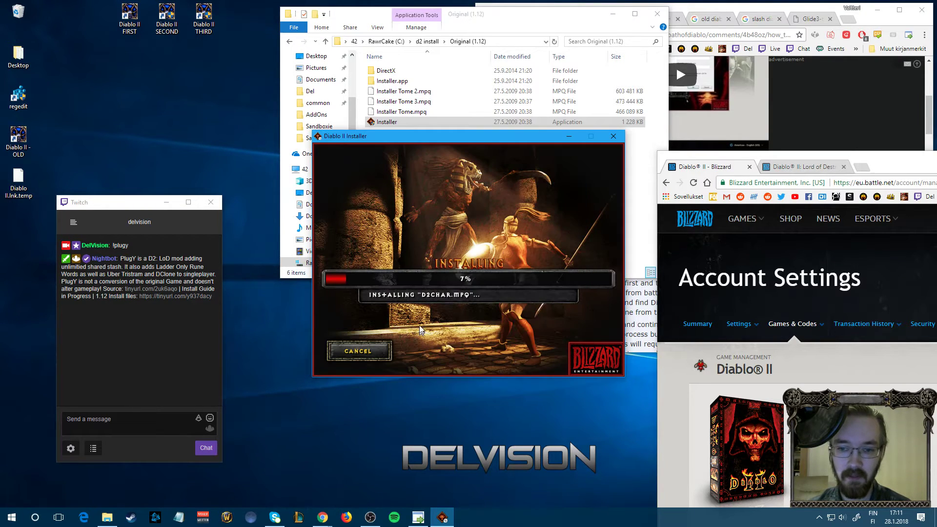
Show the Lord of Destruction page of the Battle.net account and close the Diablo II installer.
{"action": "left_click", "coordinate": [786, 167]}
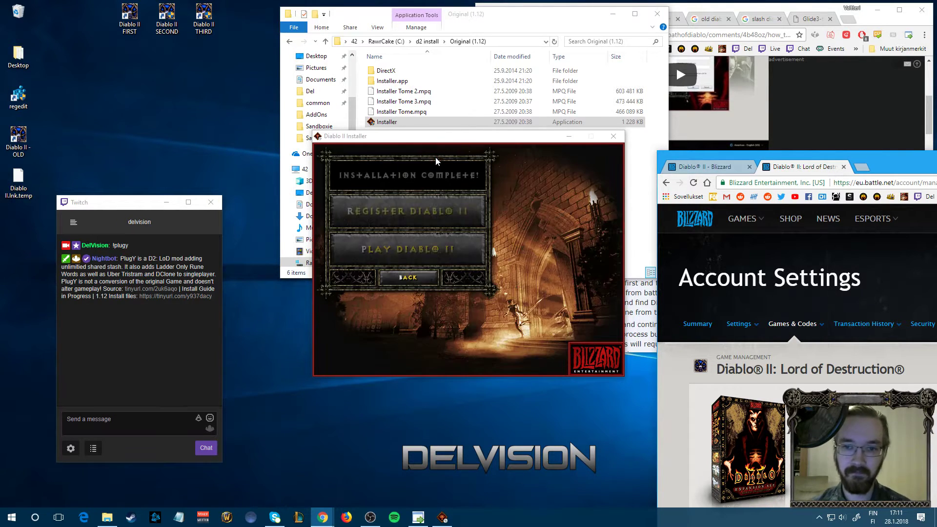
{"action": "left_click", "coordinate": [612, 136]}
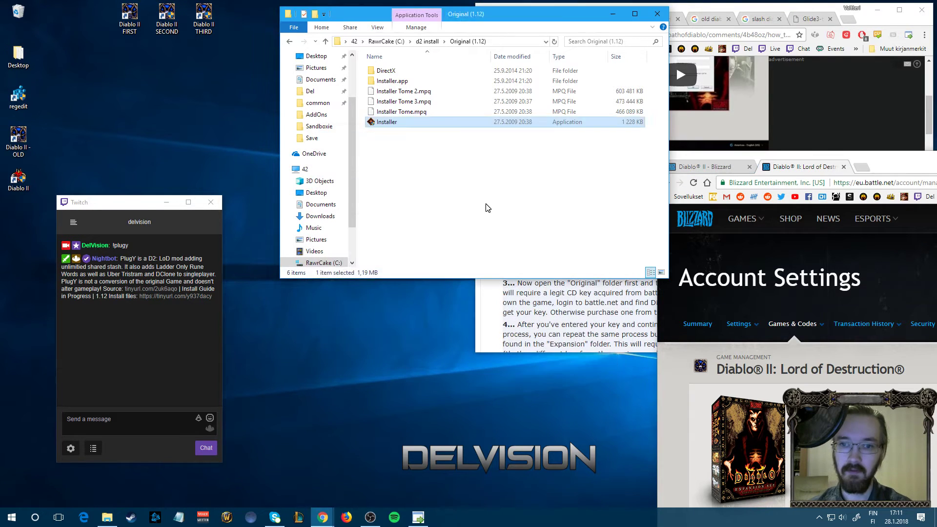
Run the Installer from the Expansion (1.12) folder, start installing Lord of Destruction and accept the license agreement.
{"action": "key", "text": "alt+Up"}
{"action": "double_click", "coordinate": [388, 91]}
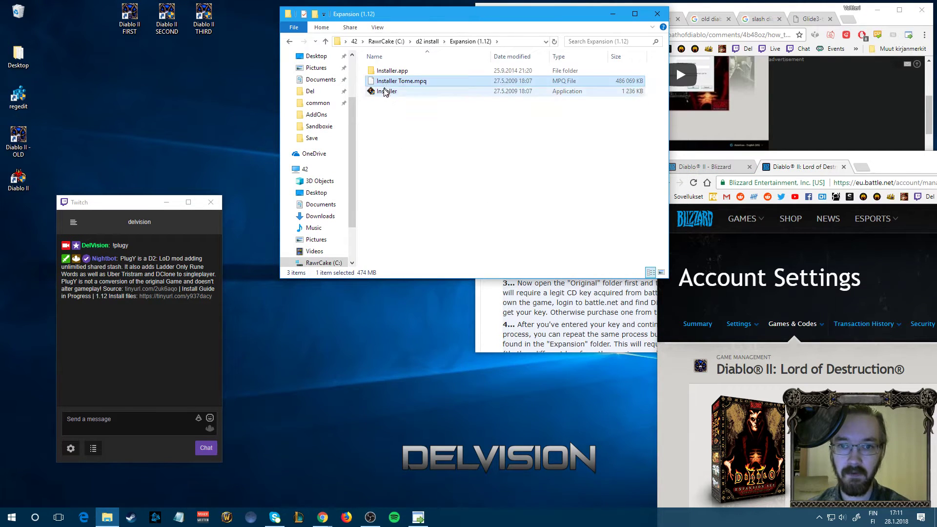
{"action": "double_click", "coordinate": [385, 92]}
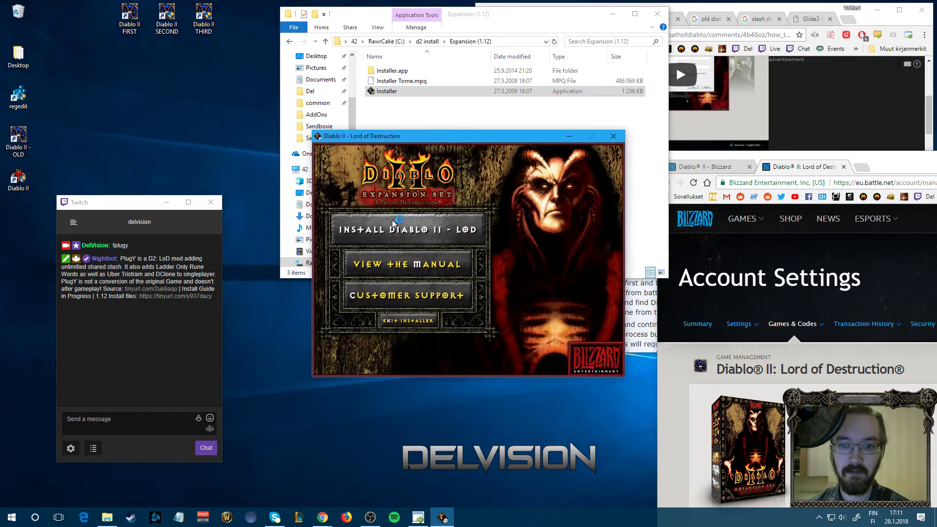
{"action": "left_click", "coordinate": [408, 228]}
{"action": "left_click_drag", "start_coordinate": [631, 168], "coordinate": [635, 332]}
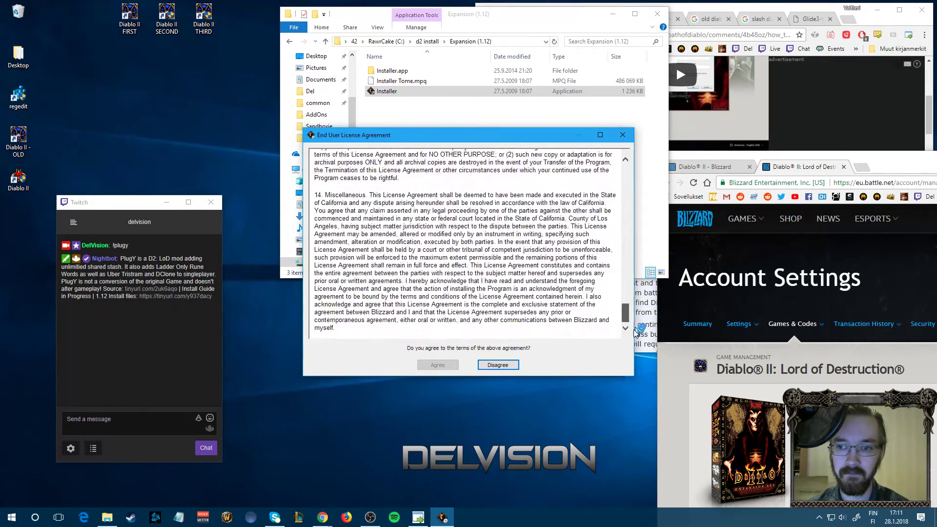
{"action": "left_click", "coordinate": [438, 365]}
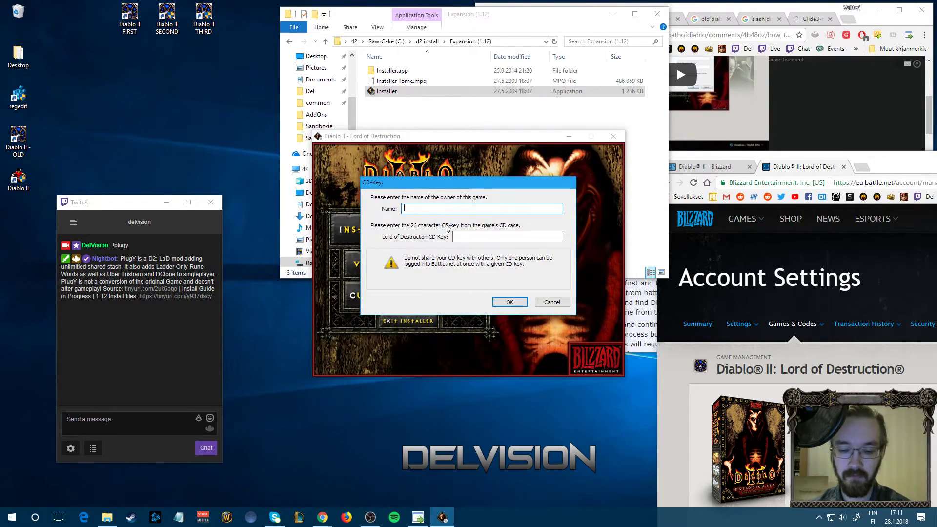
Enter the owner's name and the Lord of Destruction CD key off screen, complete the installation and close the installer.
{"action": "type", "text": "Del"}
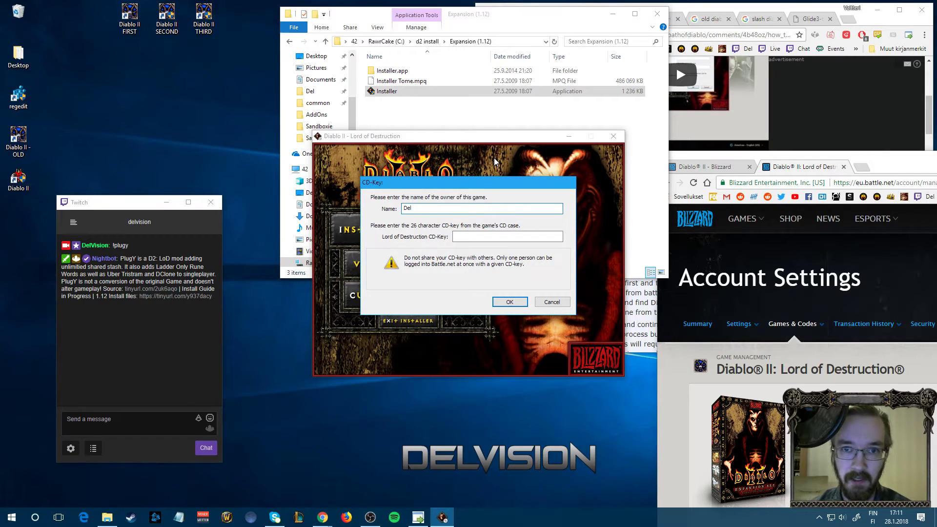
{"action": "left_click", "coordinate": [480, 237]}
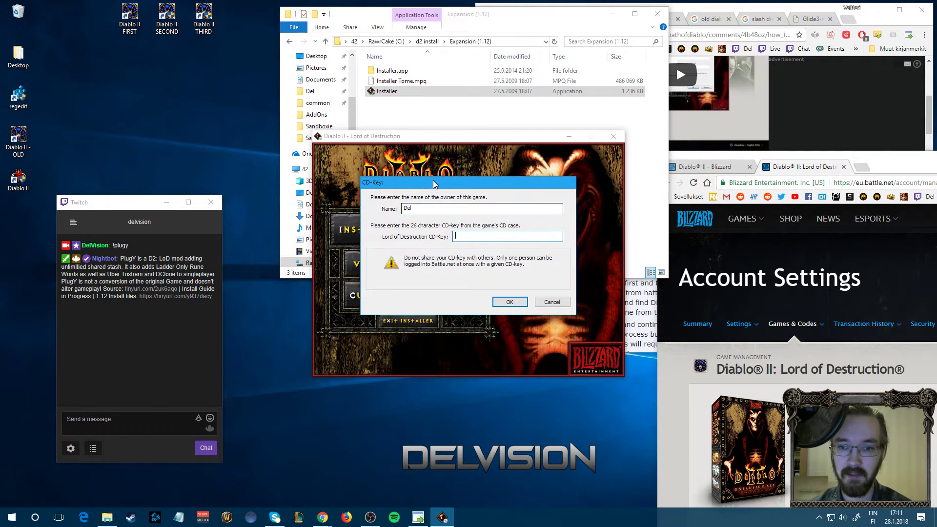
{"action": "left_click_drag", "start_coordinate": [425, 185], "coordinate": [394, 489]}
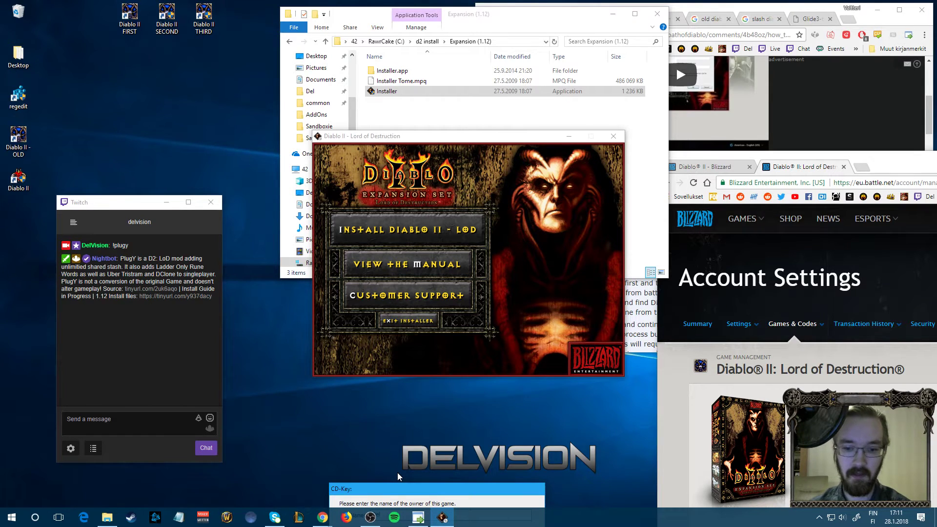
{"action": "key", "text": "Return"}
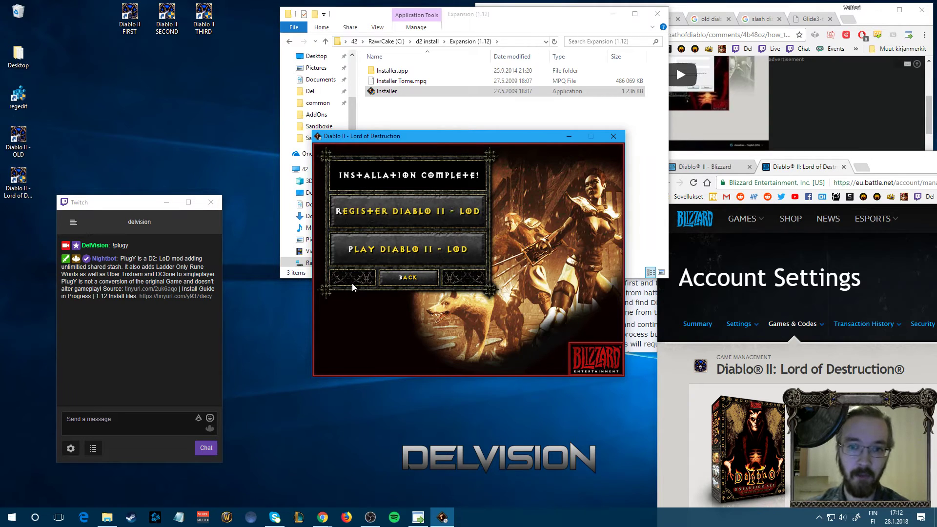
{"action": "left_click", "coordinate": [613, 136]}
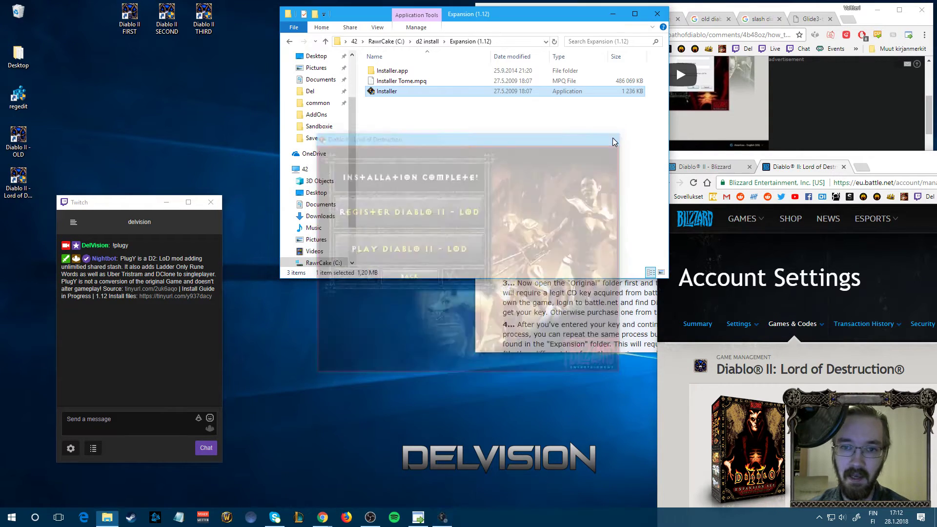
Append -w to the target of the Diablo II - Lord of Destruction desktop shortcut, check its compatibility settings and save the properties.
{"action": "left_click", "coordinate": [20, 182]}
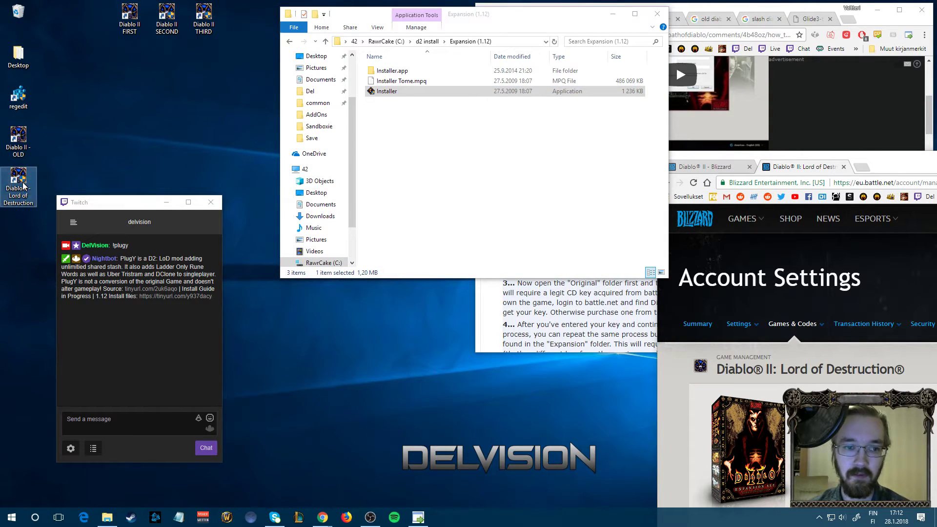
{"action": "right_click", "coordinate": [24, 183]}
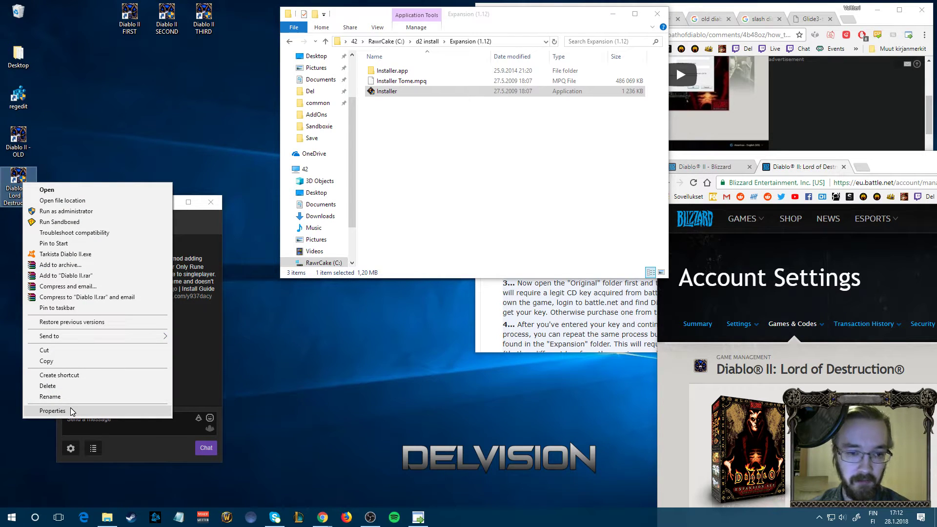
{"action": "left_click", "coordinate": [70, 411]}
{"action": "left_click", "coordinate": [146, 281]}
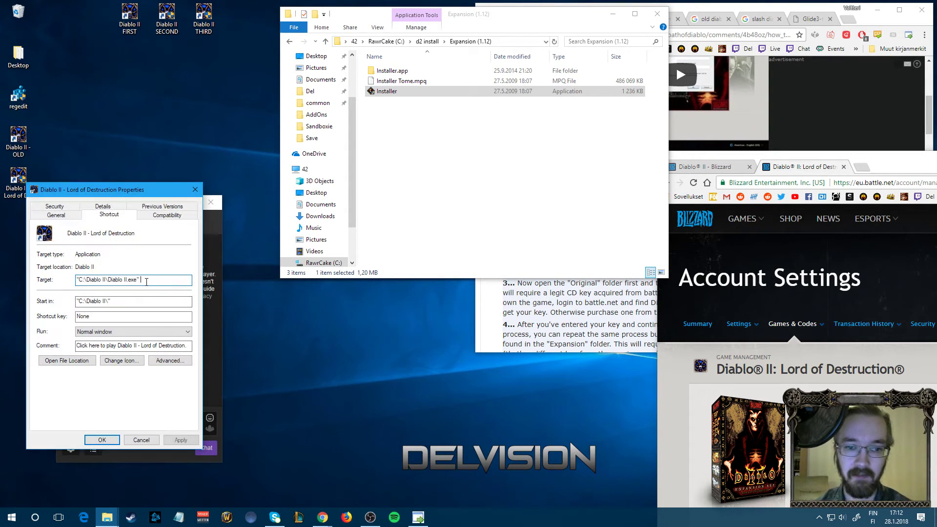
{"action": "type", "text": "-w"}
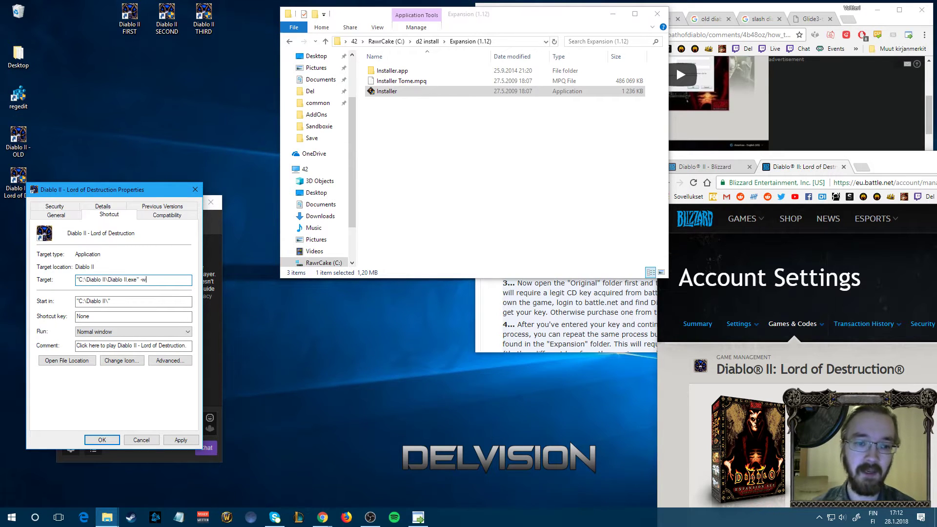
{"action": "left_click", "coordinate": [167, 215]}
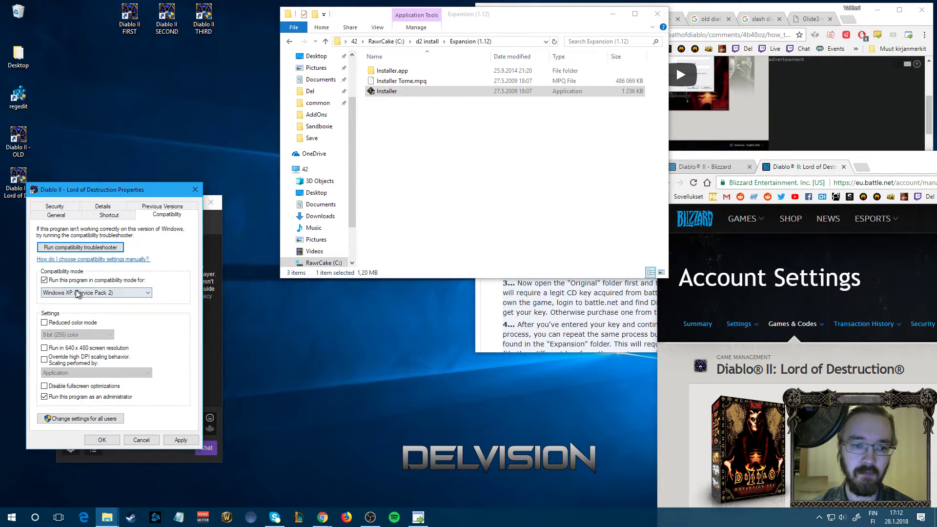
{"action": "left_click", "coordinate": [96, 439]}
{"action": "left_click", "coordinate": [126, 340]}
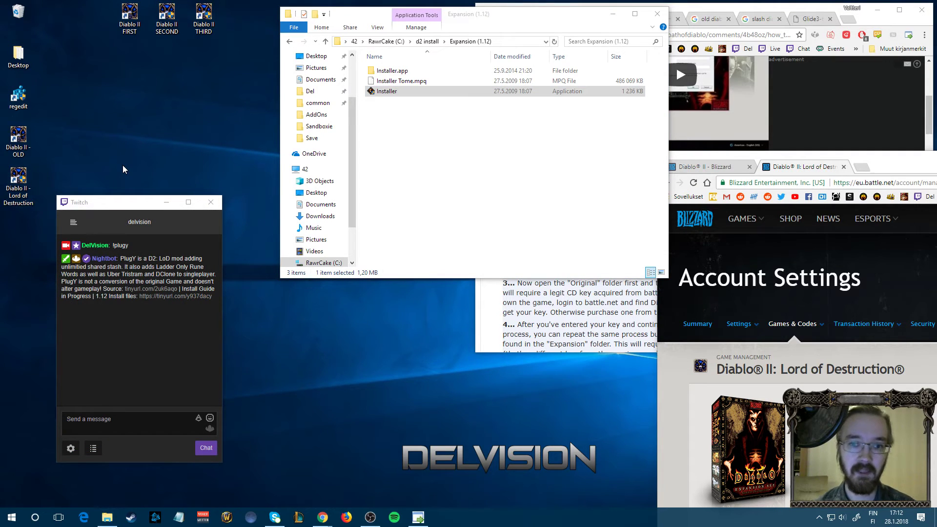
Launch the game from the Lord of Destruction shortcut, connect to Battle.net up to the login screen, and exit.
{"action": "double_click", "coordinate": [25, 184]}
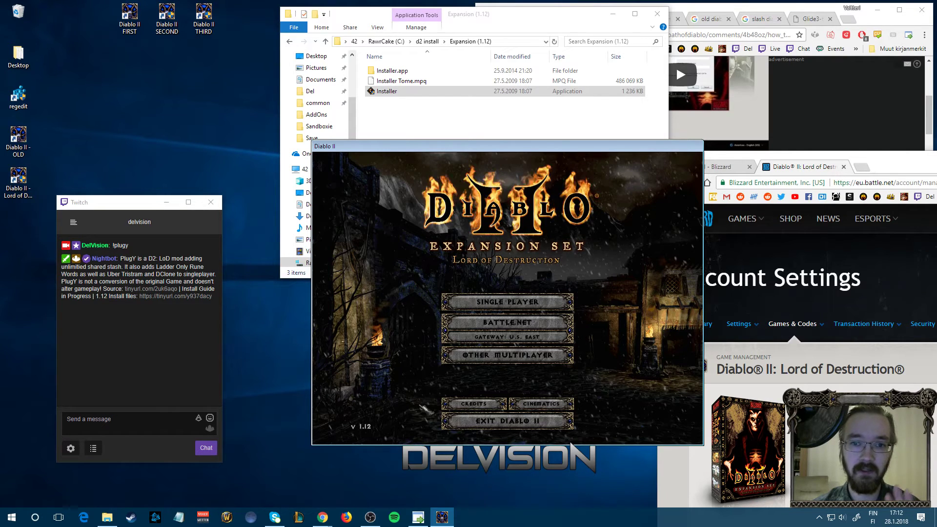
{"action": "left_click", "coordinate": [484, 323]}
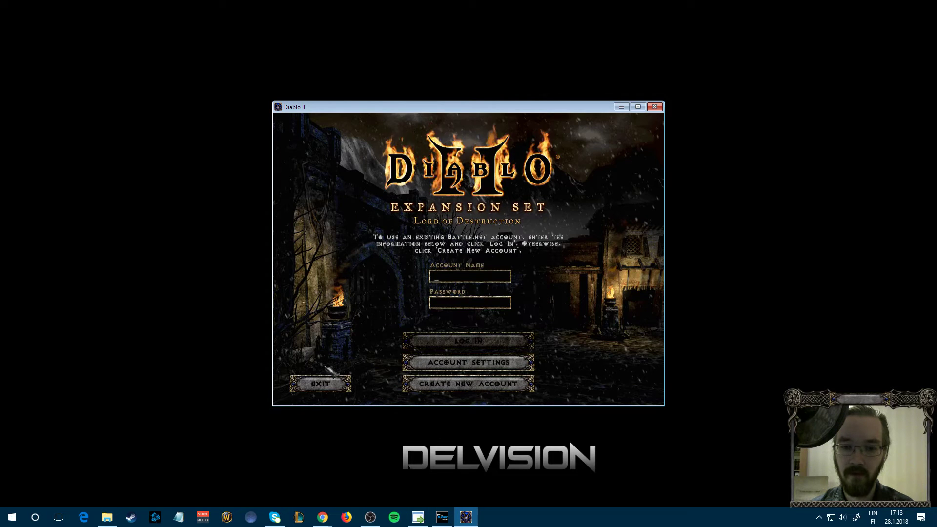
{"action": "key", "text": "Escape"}
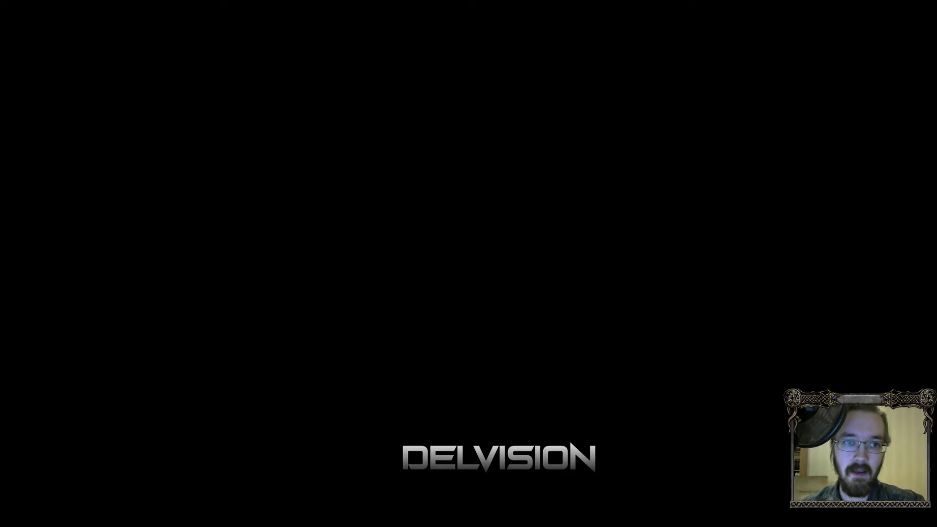
{"action": "right_click", "coordinate": [129, 10]}
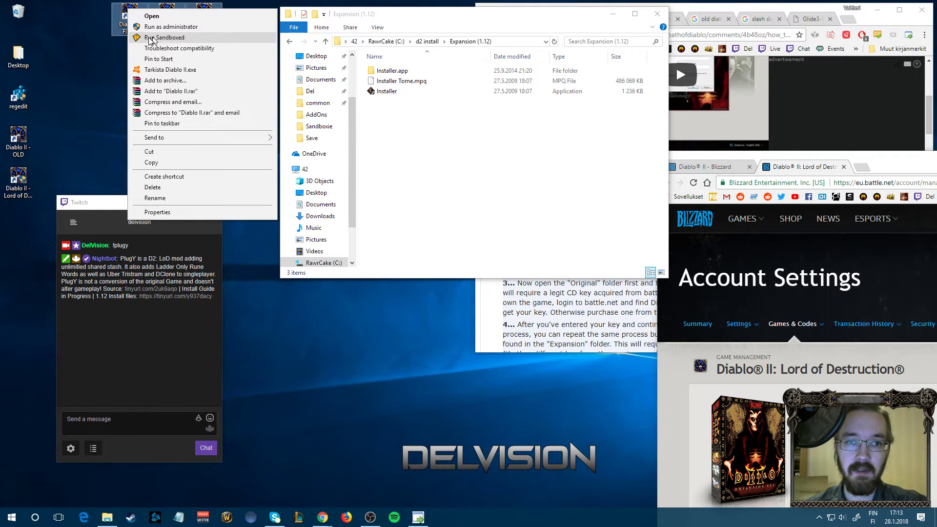
{"action": "left_click", "coordinate": [169, 37]}
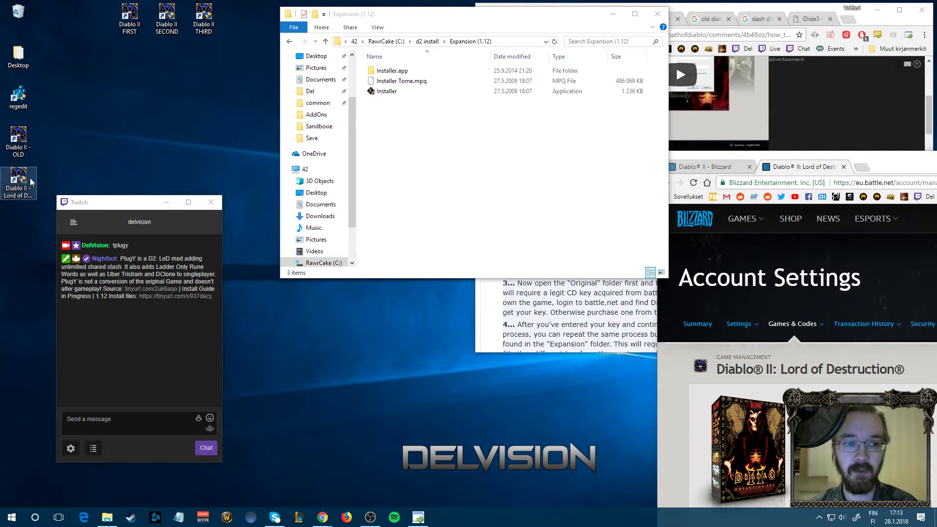
Rename the Diablo II - Lord of Destruction desktop shortcut to "Diablo II BATTLENET".
{"action": "left_click", "coordinate": [20, 185]}
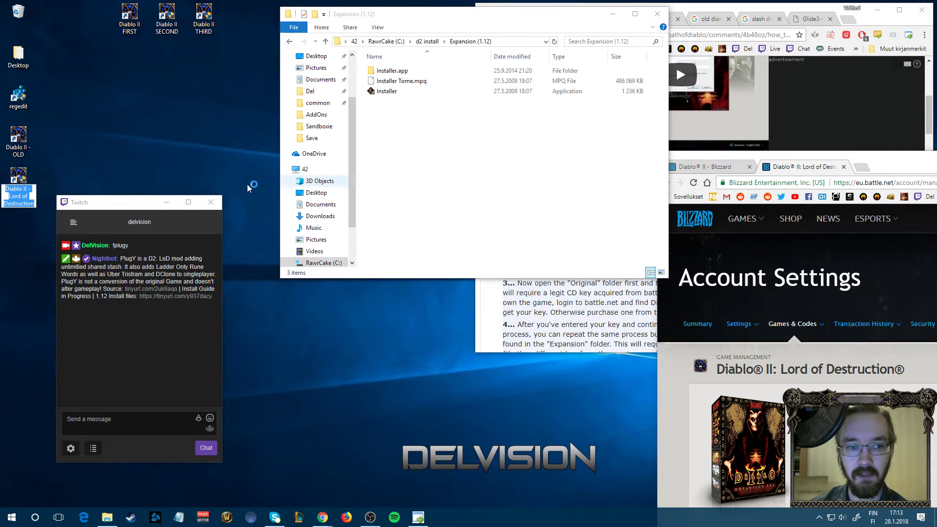
{"action": "left_click", "coordinate": [29, 193]}
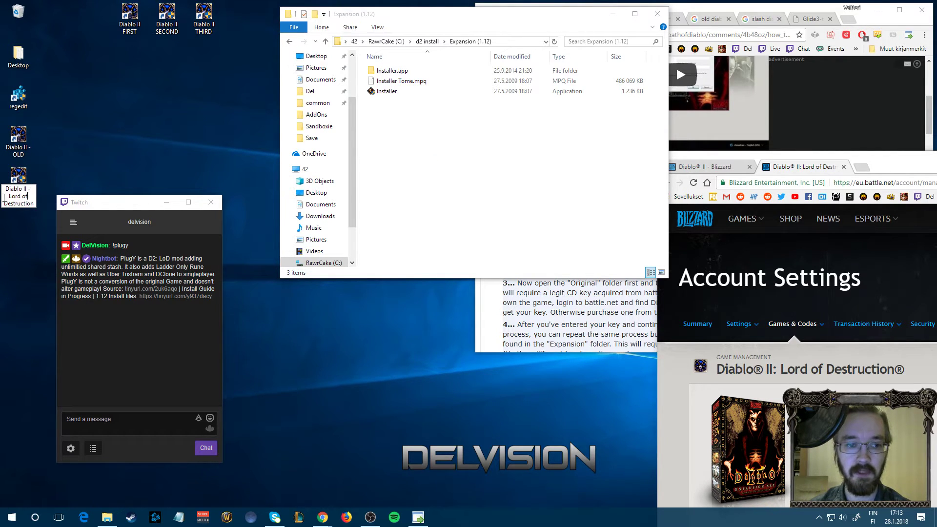
{"action": "left_click_drag", "start_coordinate": [9, 196], "coordinate": [93, 238]}
{"action": "type", "text": "BAT"}
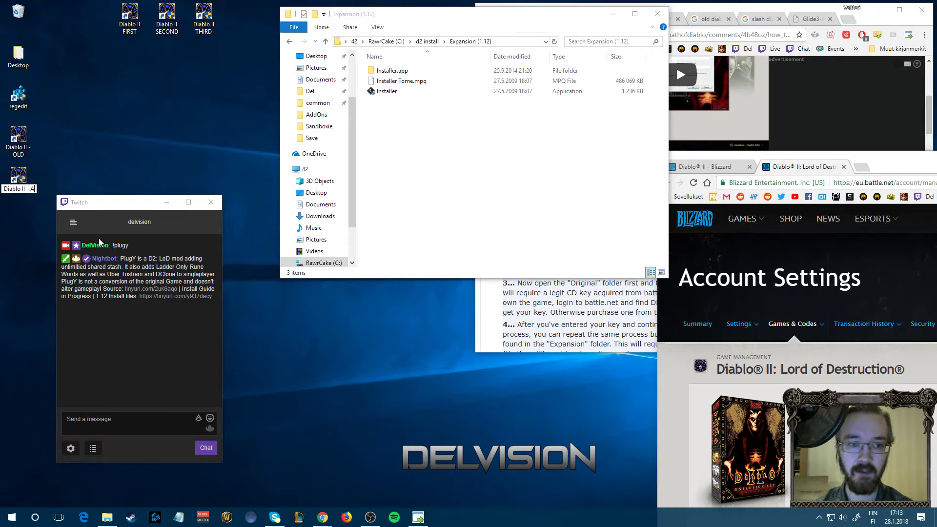
{"action": "type", "text": "TLEN"}
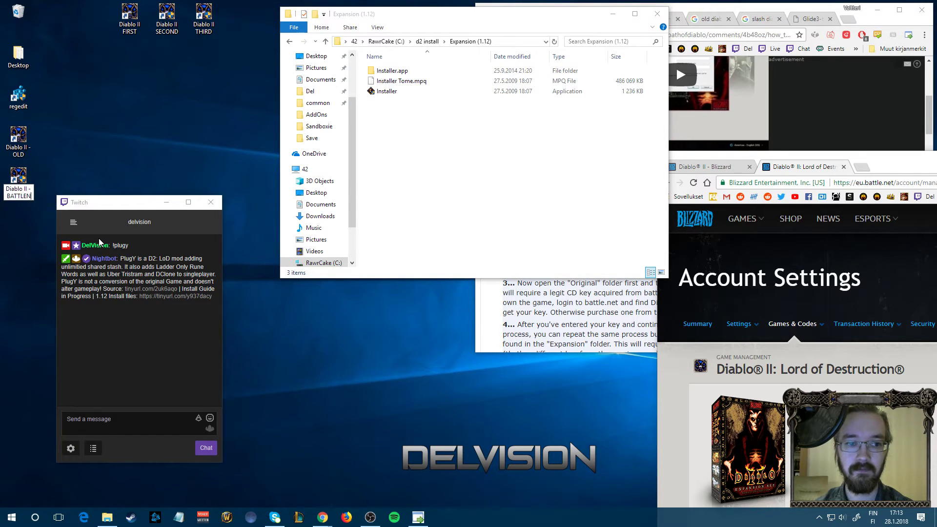
{"action": "type", "text": "ET"}
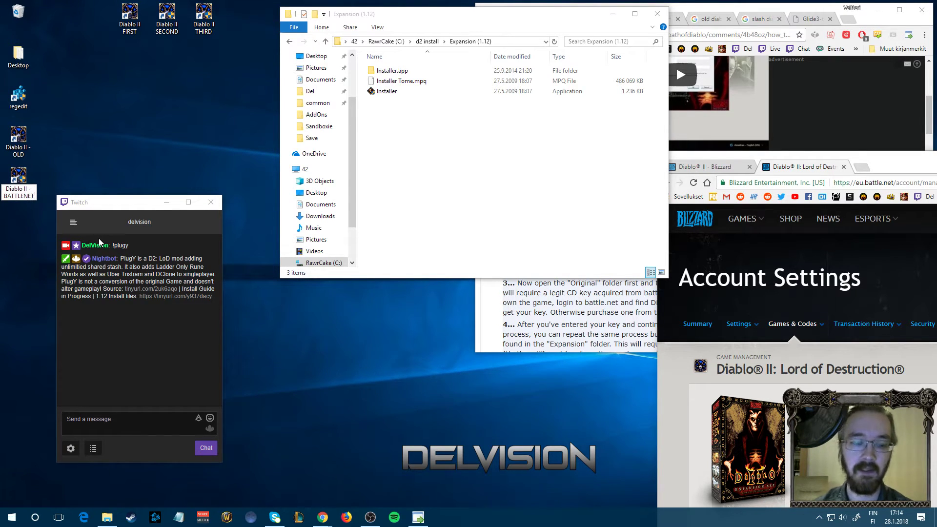
{"action": "left_click_drag", "start_coordinate": [26, 189], "coordinate": [50, 193]}
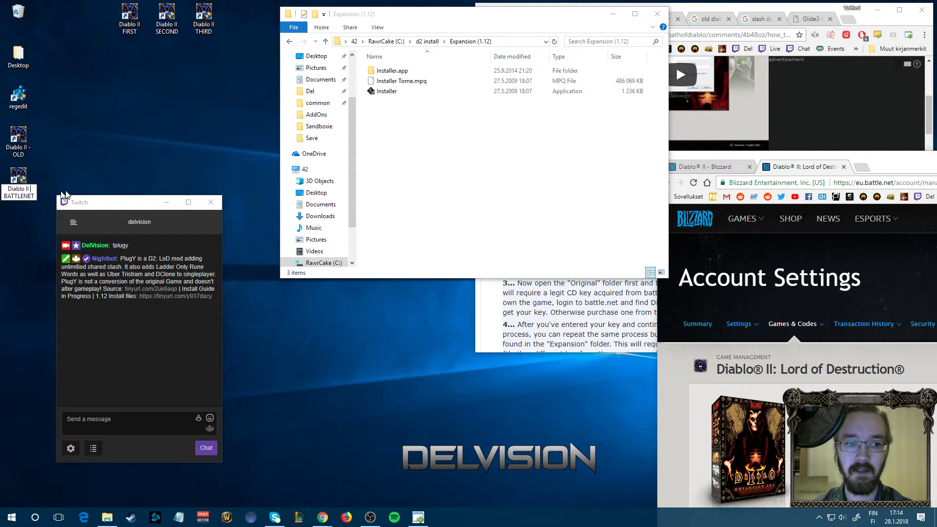
{"action": "key", "text": "Return"}
{"action": "left_click", "coordinate": [463, 297]}
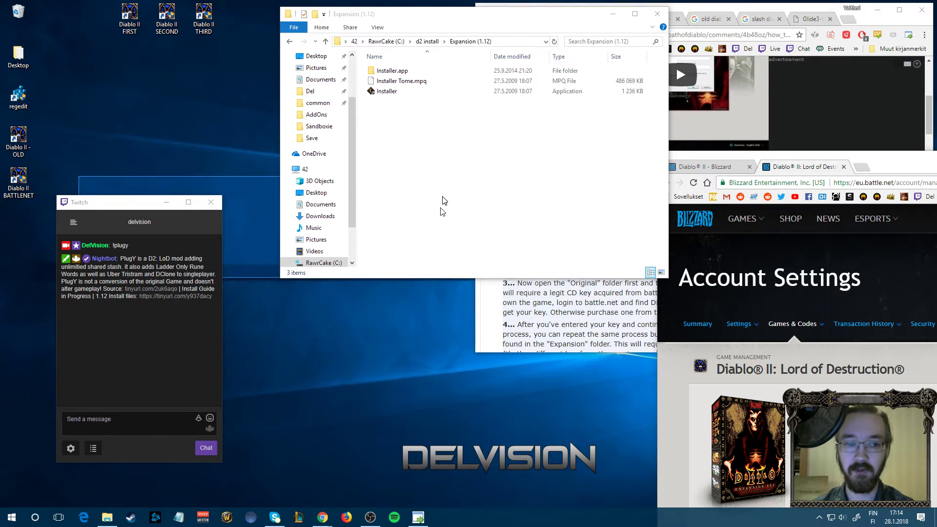
Rename the Diablo II folder on the C: drive to "Diablo II - BATTLENET" and copy the added " - BATTLENET" suffix.
{"action": "key", "text": "alt+Up"}
{"action": "key", "text": "alt+Up"}
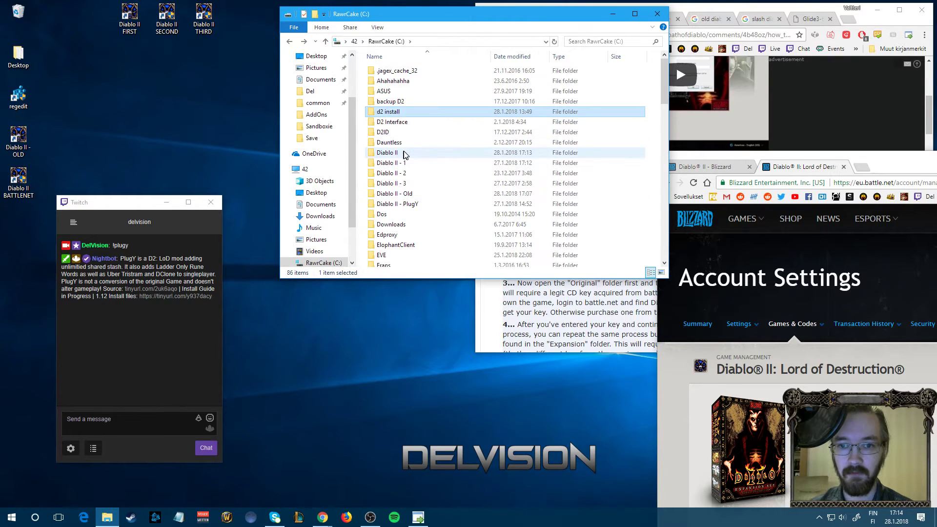
{"action": "left_click", "coordinate": [403, 153]}
{"action": "left_click", "coordinate": [403, 153]}
{"action": "key", "text": "End"}
{"action": "type", "text": "-"}
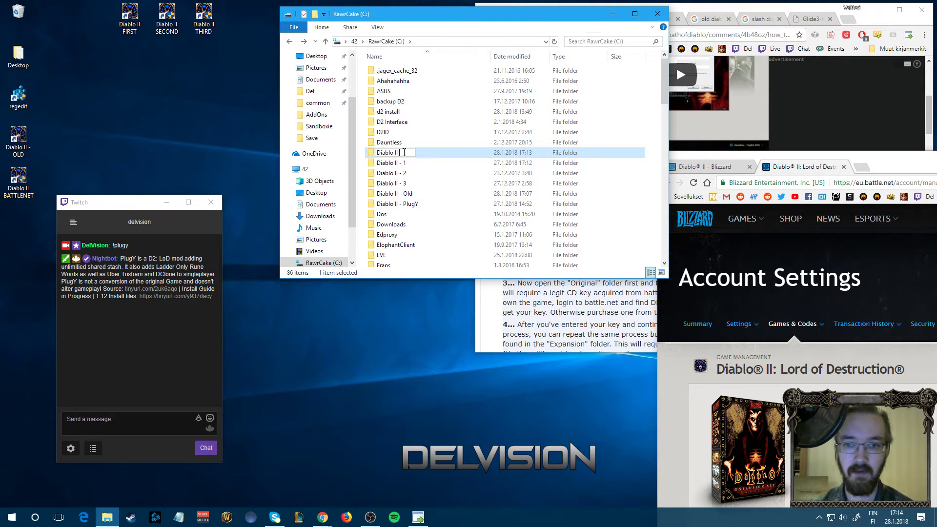
{"action": "type", "text": " BA"}
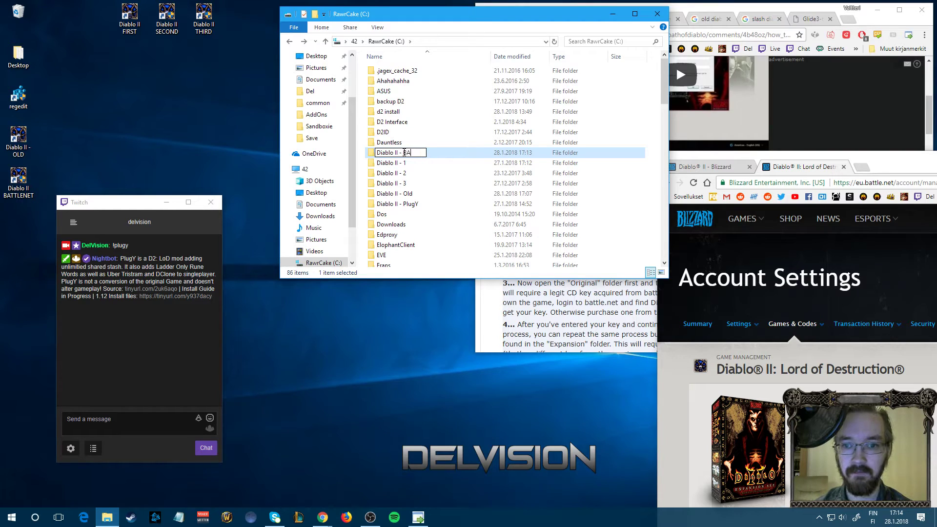
{"action": "type", "text": "TTLENT"}
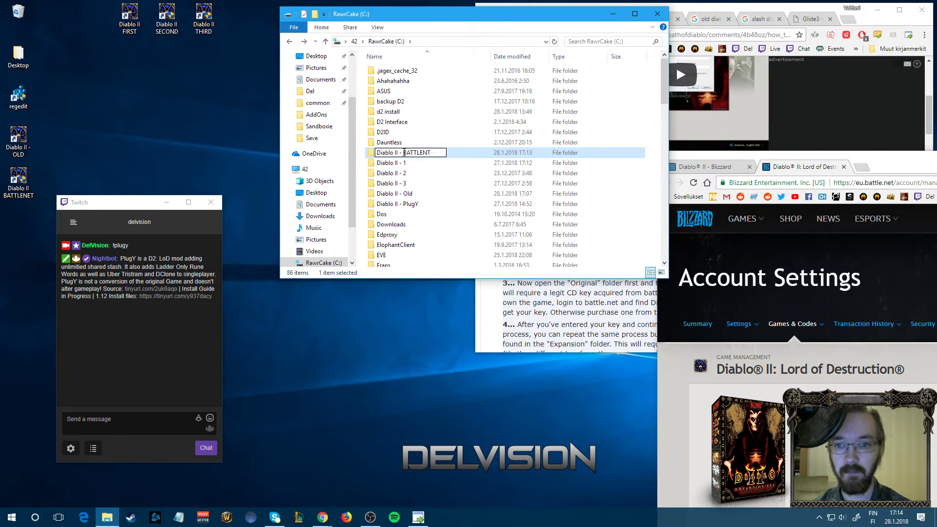
{"action": "key", "text": "BackSpace"}
{"action": "type", "text": "ET"}
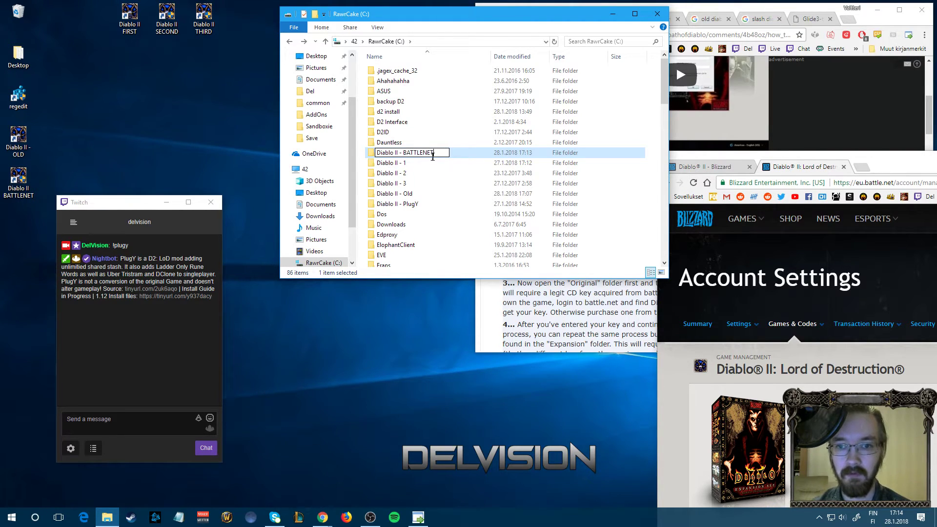
{"action": "left_click_drag", "start_coordinate": [432, 155], "coordinate": [399, 155]}
{"action": "key", "text": "ctrl+c"}
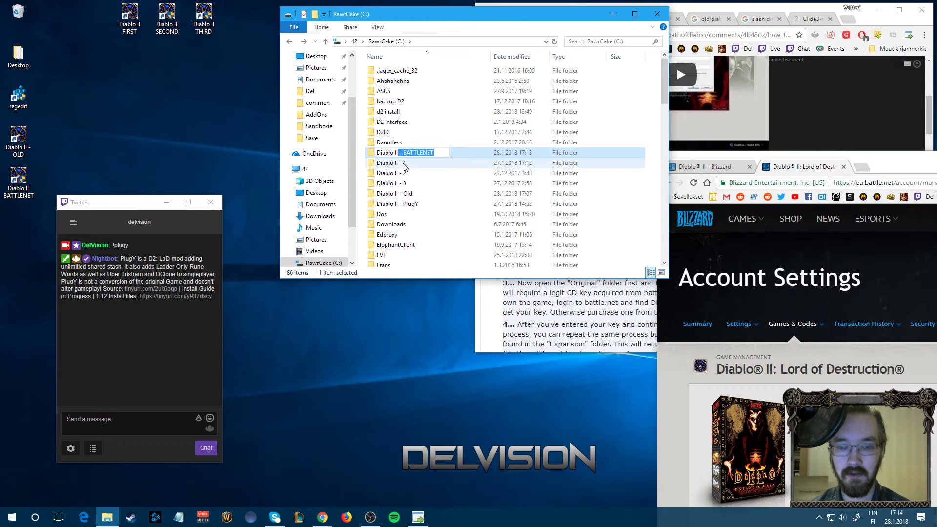
{"action": "left_click", "coordinate": [391, 173]}
Insert the copied " - BATTLENET" suffix after the folder name in the Target and Start in paths of the Diablo II BATTLENET shortcut.
{"action": "left_click", "coordinate": [20, 184]}
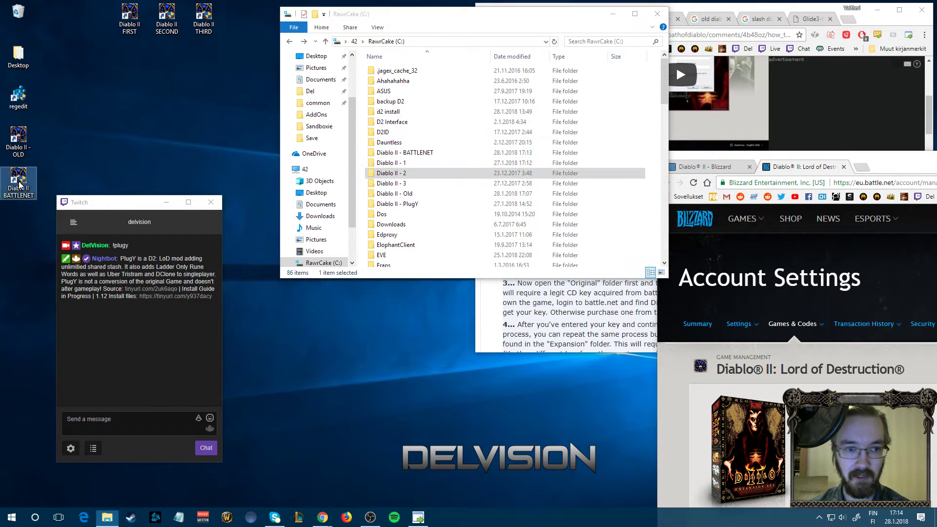
{"action": "right_click", "coordinate": [19, 184]}
{"action": "left_click", "coordinate": [29, 399]}
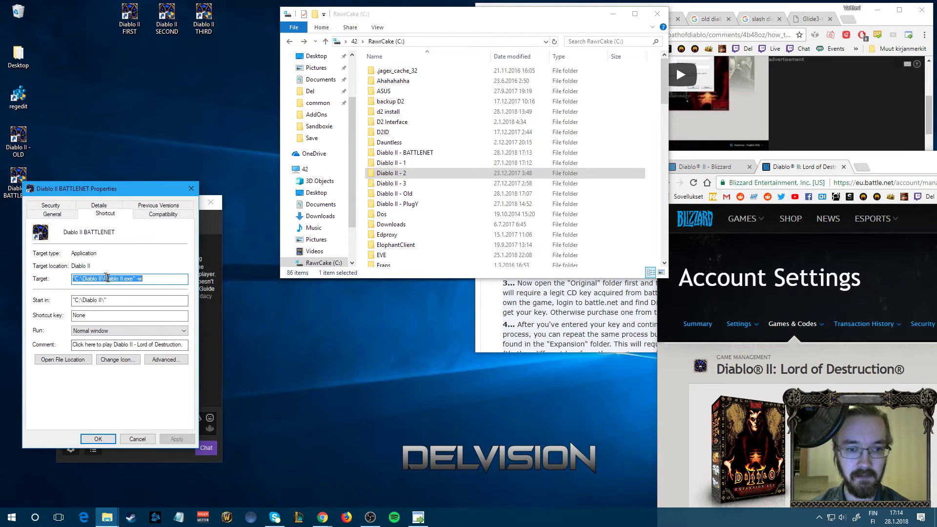
{"action": "left_click", "coordinate": [101, 280]}
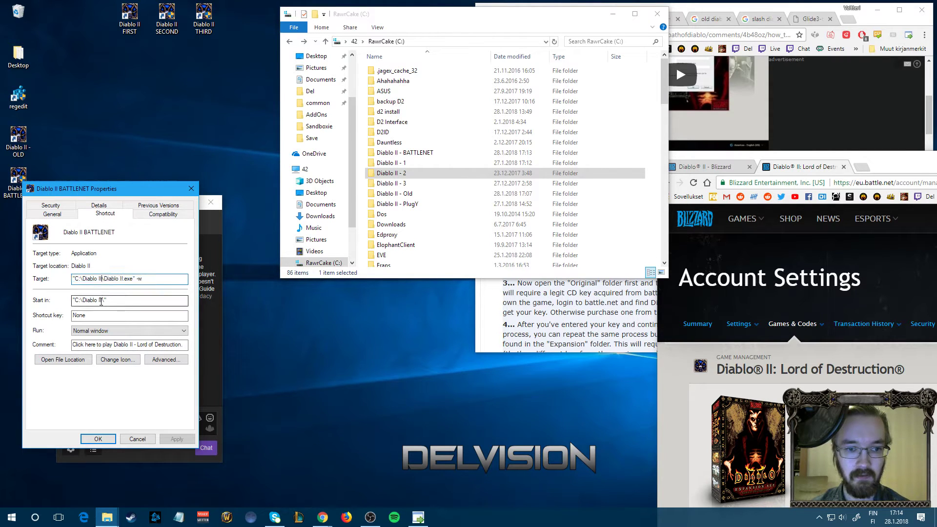
{"action": "key", "text": "ctrl+v"}
{"action": "left_click", "coordinate": [101, 300]}
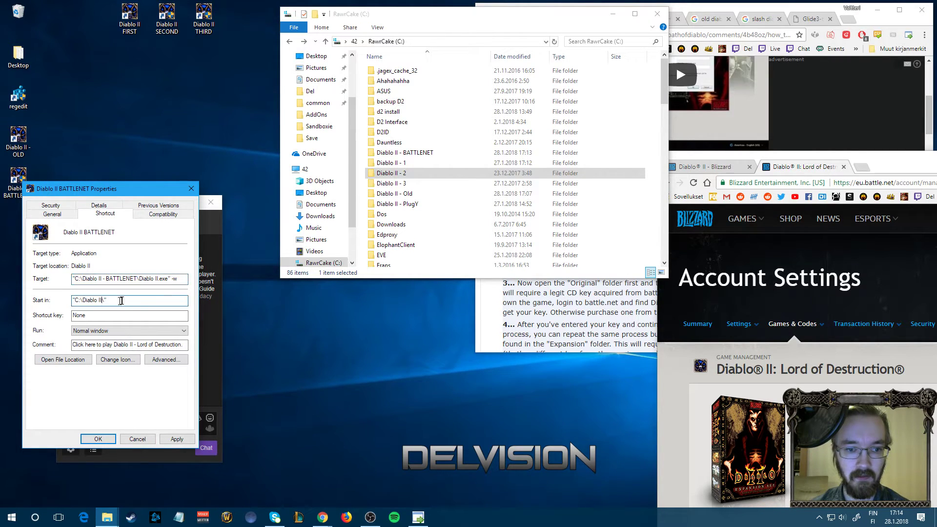
{"action": "key", "text": "ctrl+v"}
Set the shortcut to Windows XP (Service Pack 2) compatibility mode and to run as an administrator, and save the properties.
{"action": "left_click", "coordinate": [163, 214]}
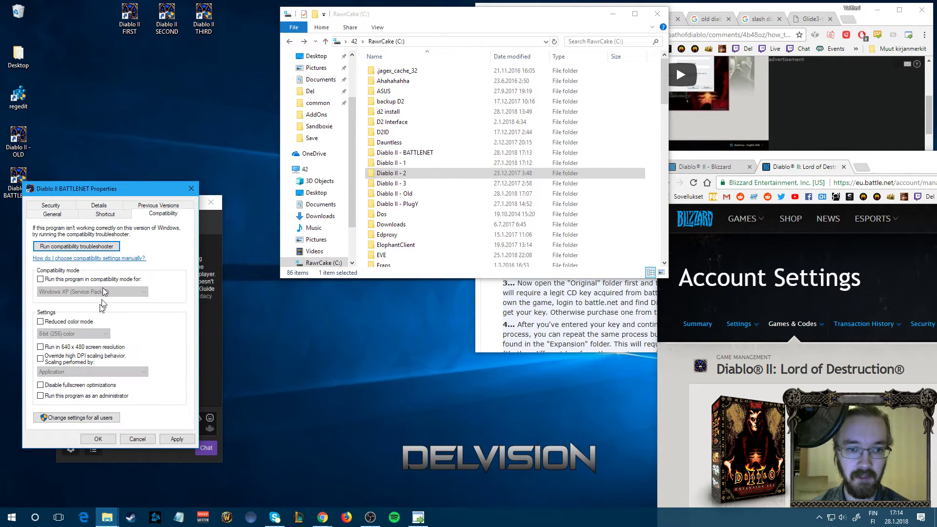
{"action": "left_click", "coordinate": [41, 280]}
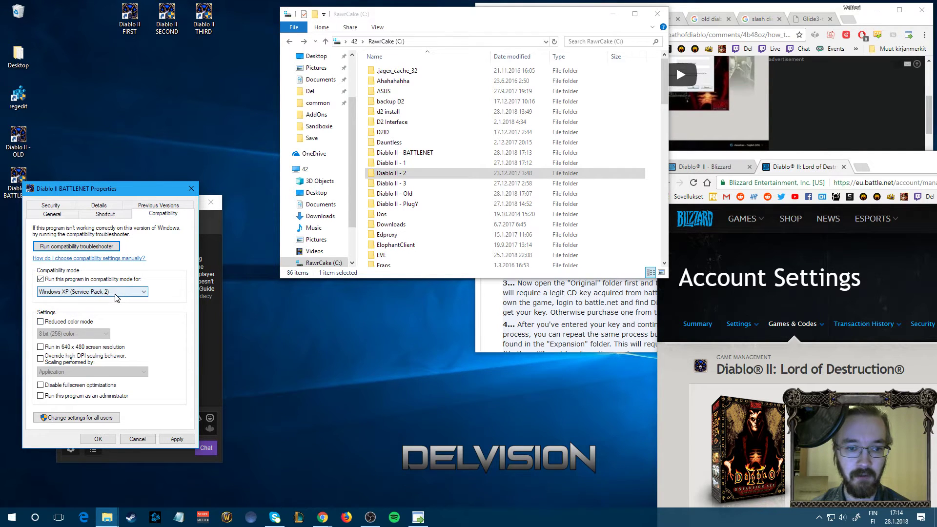
{"action": "left_click", "coordinate": [115, 293]}
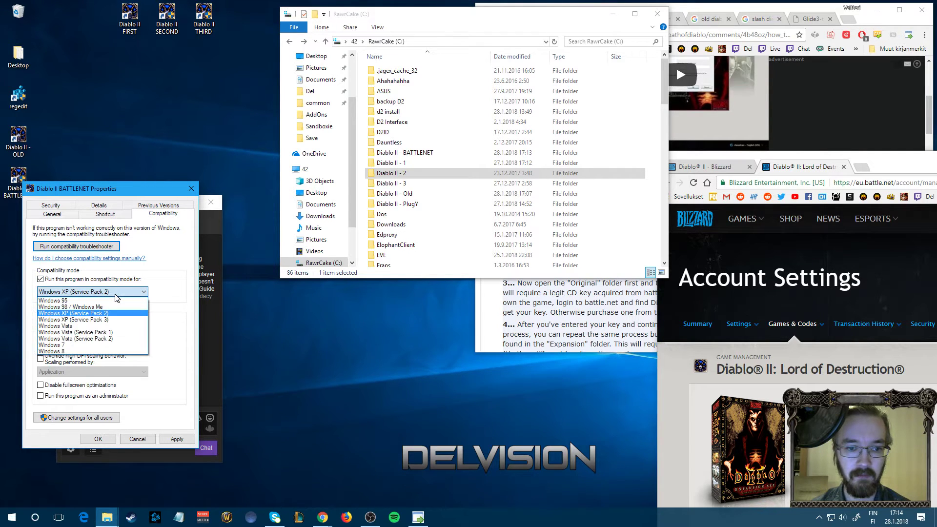
{"action": "left_click", "coordinate": [92, 315]}
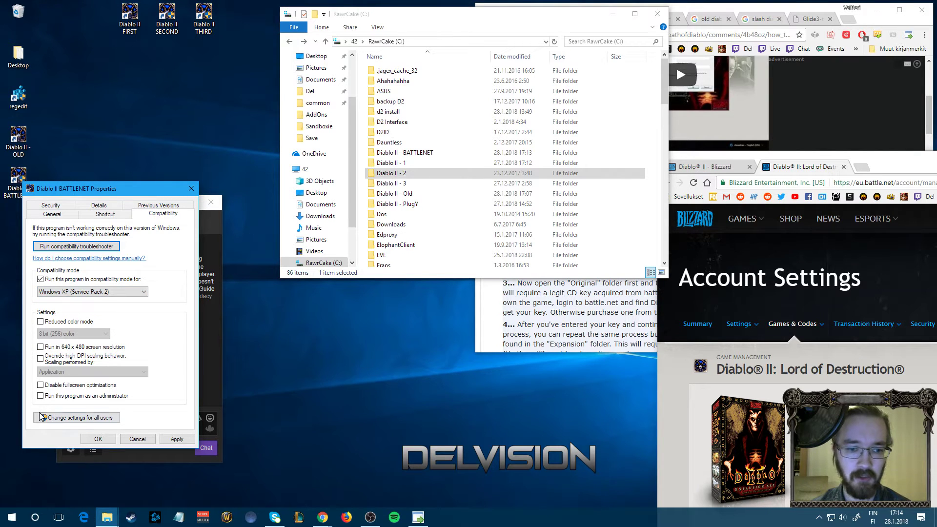
{"action": "left_click", "coordinate": [41, 396]}
{"action": "left_click", "coordinate": [97, 439]}
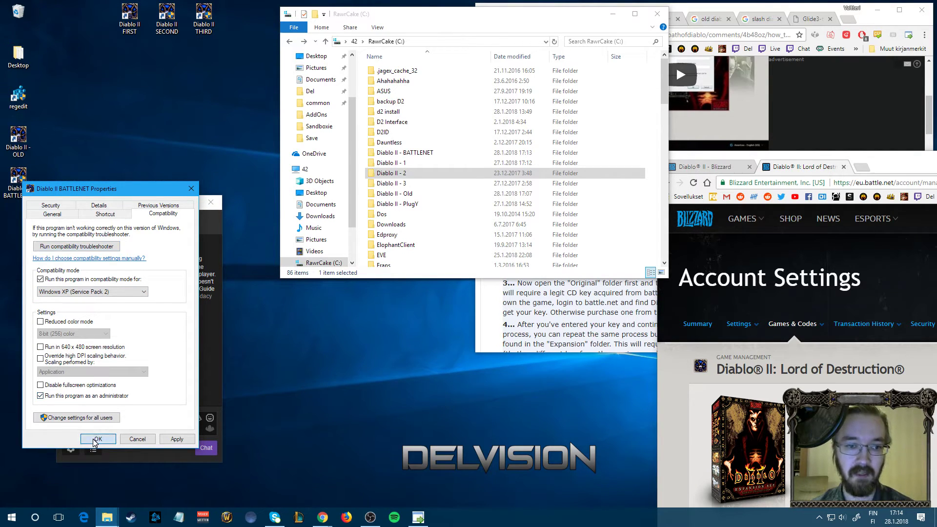
{"action": "left_click", "coordinate": [124, 337]}
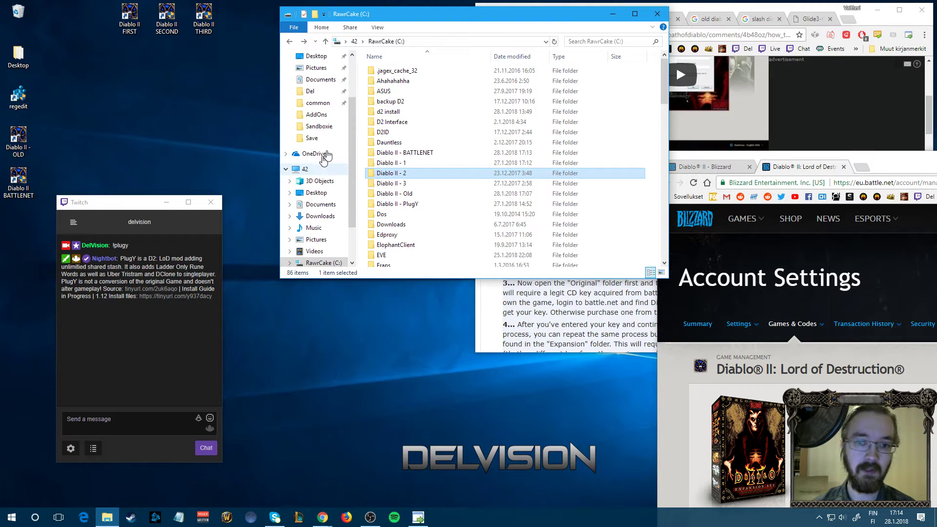
{"action": "key", "text": "Down"}
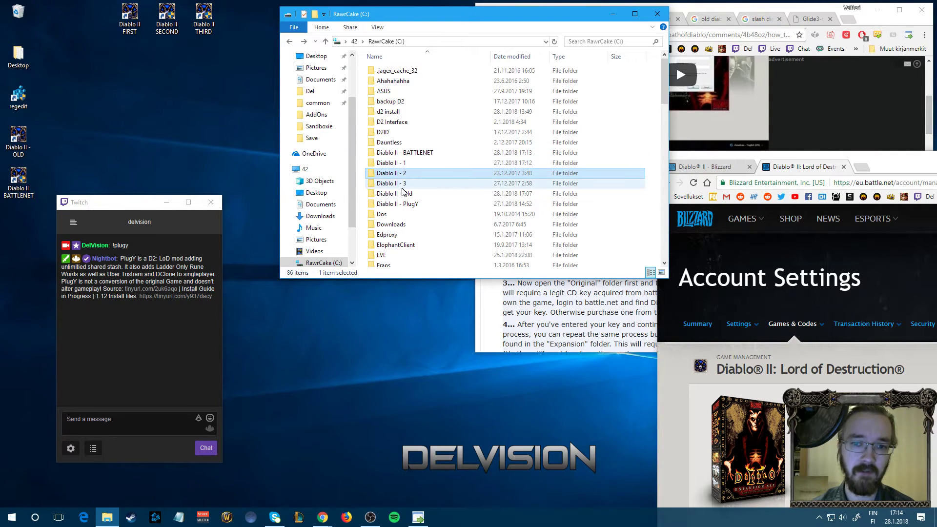
Delete the Diablo II key under HKEY_CURRENT_USER\Software\Blizzard Entertainment in the Registry Editor and close the editor.
{"action": "mouse_move", "coordinate": [403, 150]}
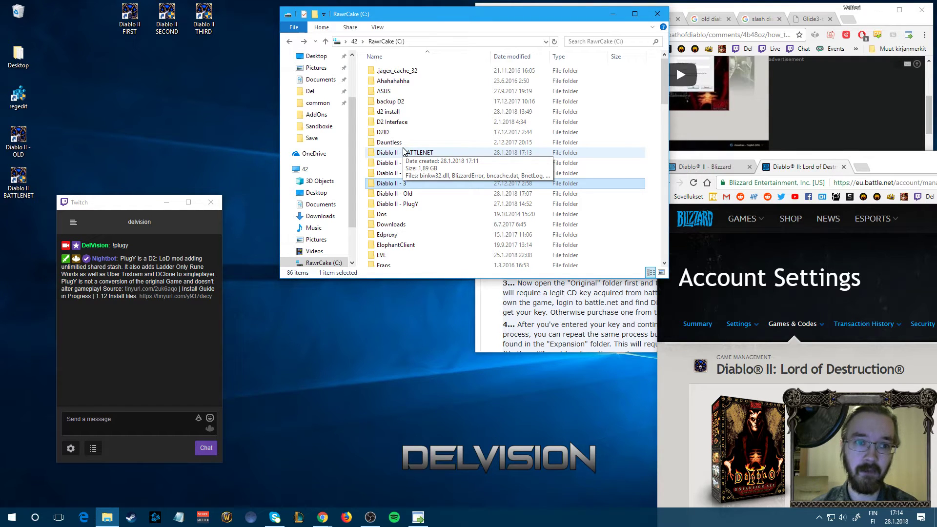
{"action": "double_click", "coordinate": [18, 95]}
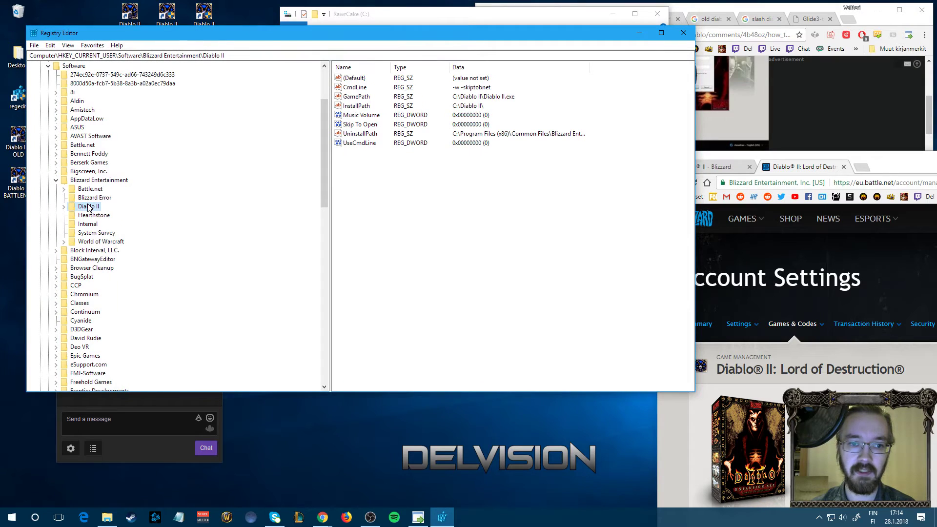
{"action": "key", "text": "Delete"}
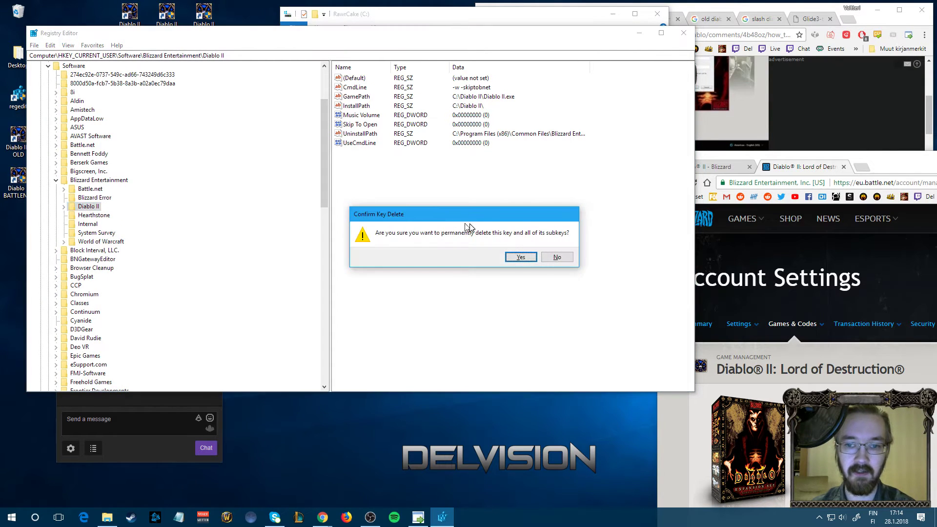
{"action": "left_click", "coordinate": [520, 257]}
{"action": "left_click", "coordinate": [684, 33]}
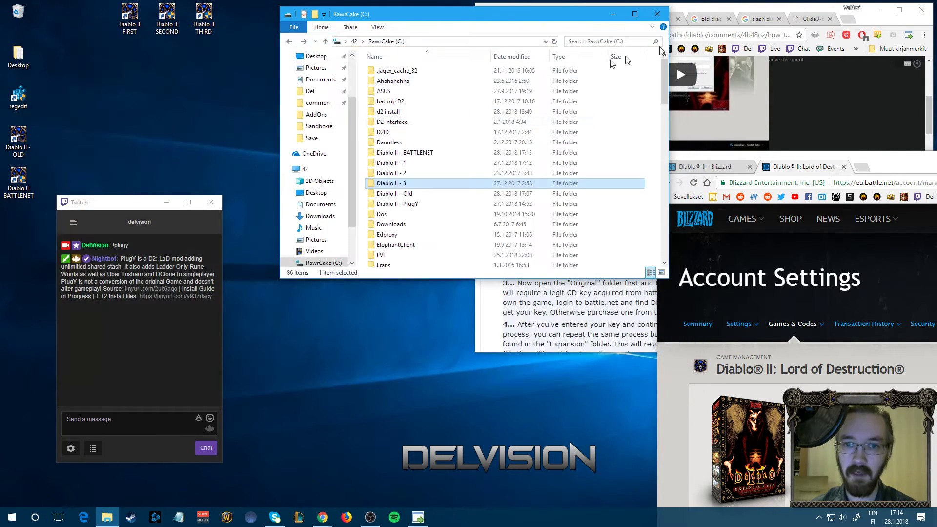
Start the Diablo II installation from the Original (1.12) folder in d2 install on the C: drive and accept the license agreement.
{"action": "left_click", "coordinate": [407, 116]}
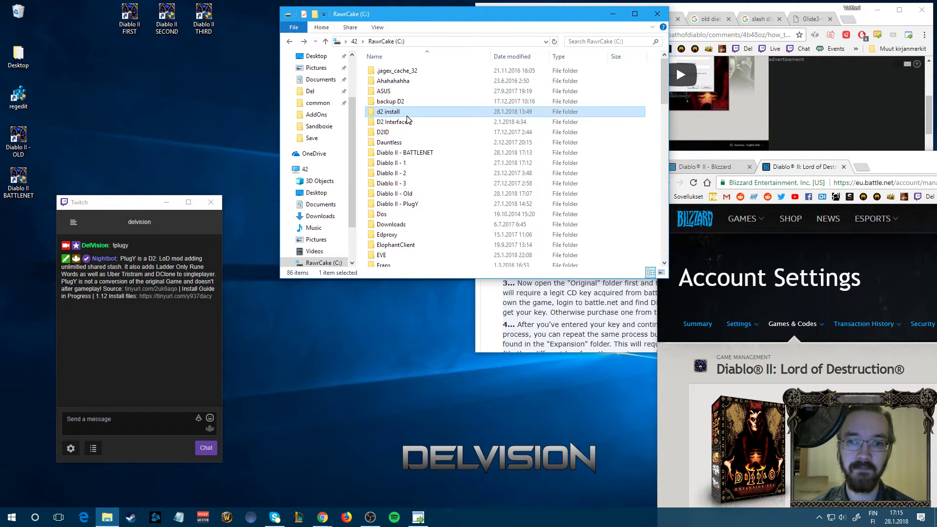
{"action": "double_click", "coordinate": [407, 116]}
{"action": "double_click", "coordinate": [407, 102]}
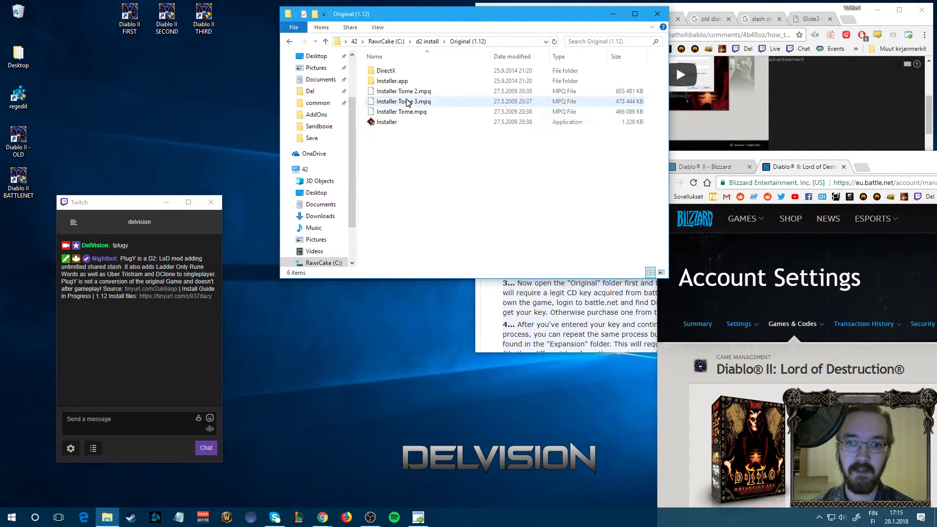
{"action": "double_click", "coordinate": [403, 123]}
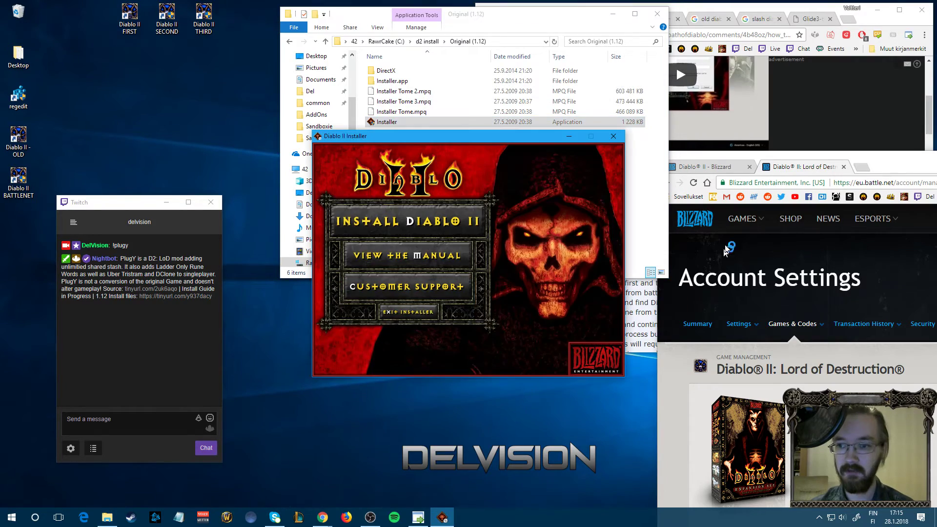
{"action": "left_click", "coordinate": [408, 221]}
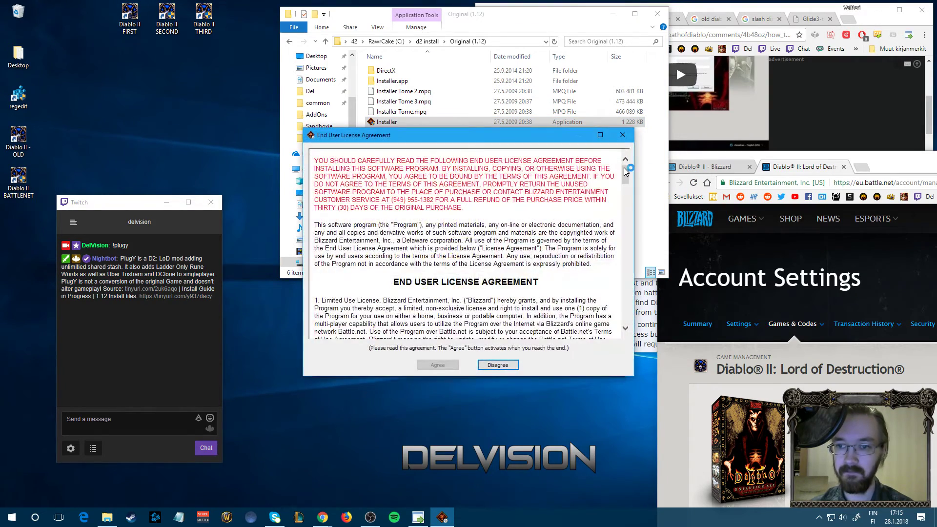
{"action": "scroll", "coordinate": [628, 330], "scroll_direction": "down", "scroll_amount": 15}
{"action": "left_click", "coordinate": [432, 365]}
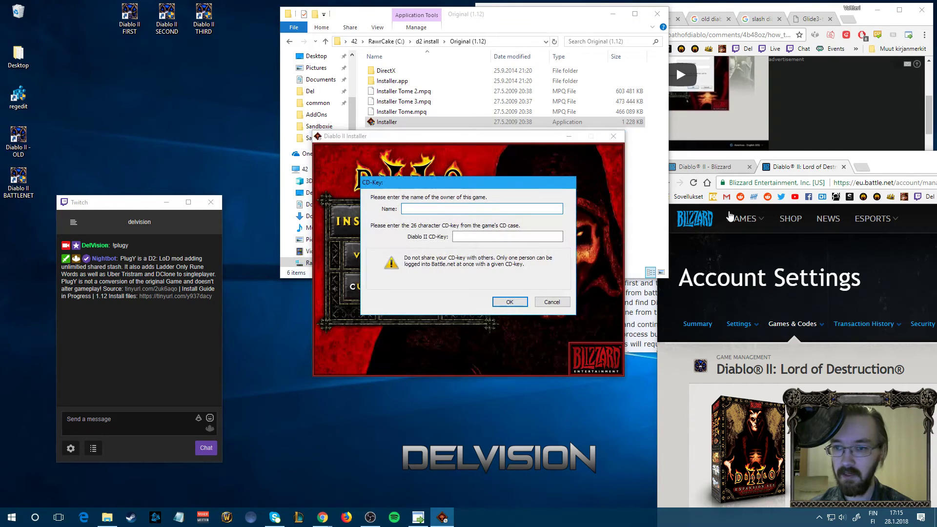
Enter the owner's name and the Diablo II CD-key, keeping the key out of view, and submit them.
{"action": "left_click", "coordinate": [709, 168]}
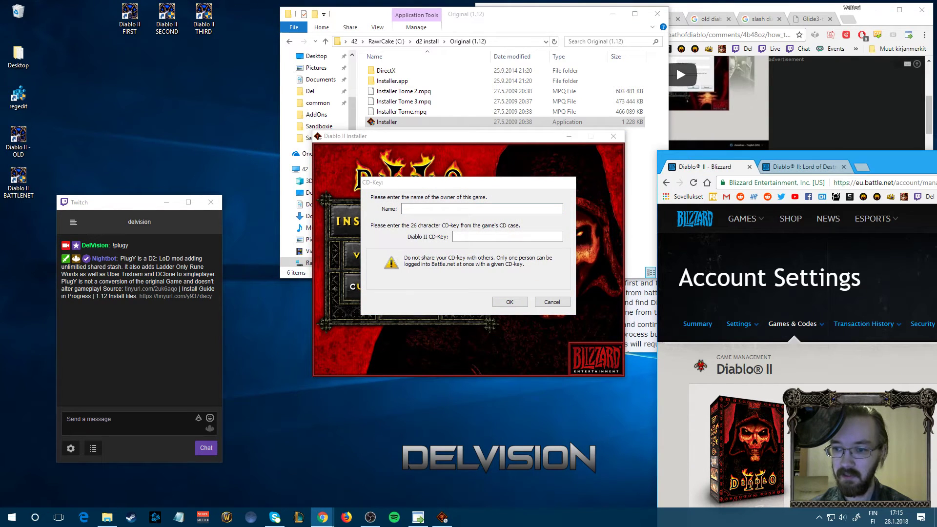
{"action": "left_click", "coordinate": [494, 239]}
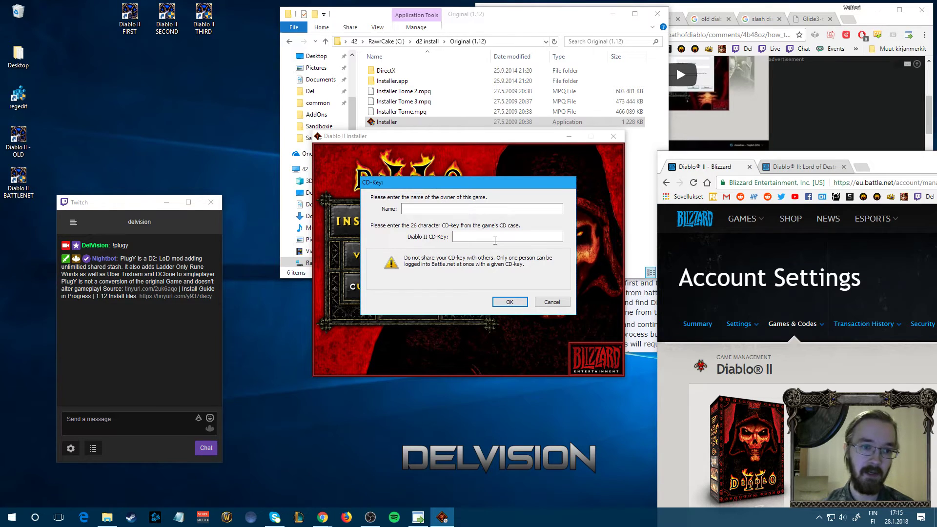
{"action": "left_click", "coordinate": [466, 209]}
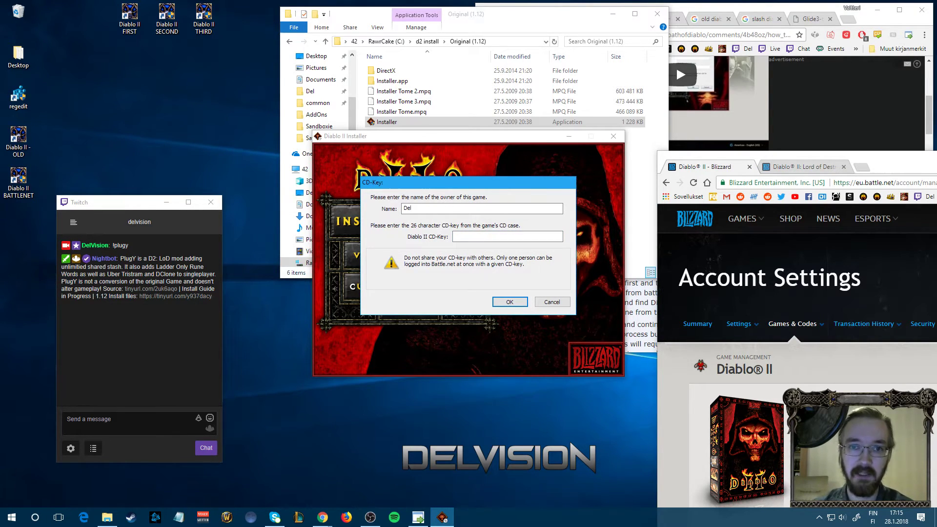
{"action": "left_click", "coordinate": [502, 238]}
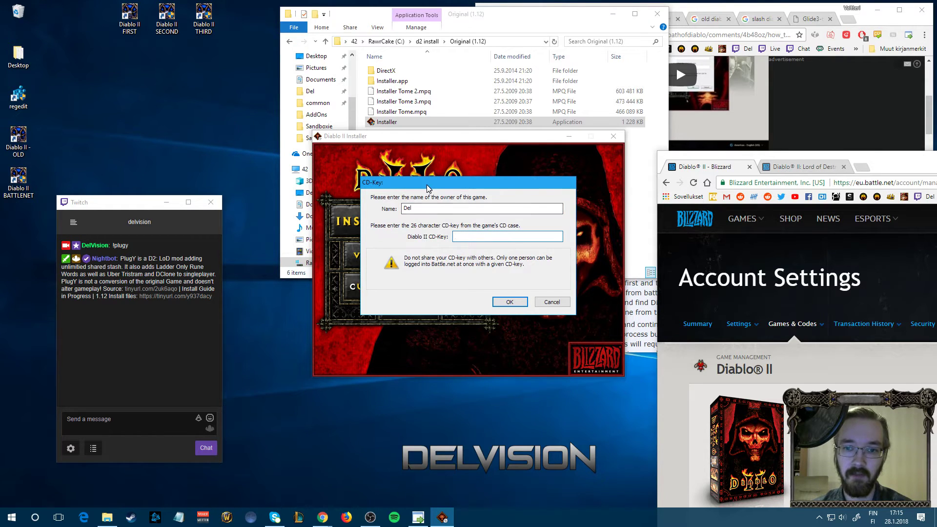
{"action": "left_click_drag", "start_coordinate": [428, 188], "coordinate": [423, 488]}
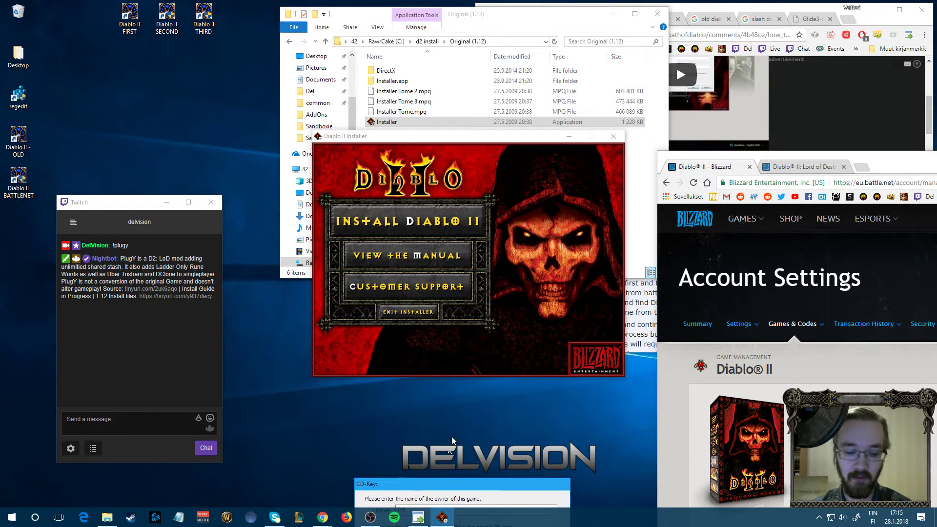
{"action": "key", "text": "Return"}
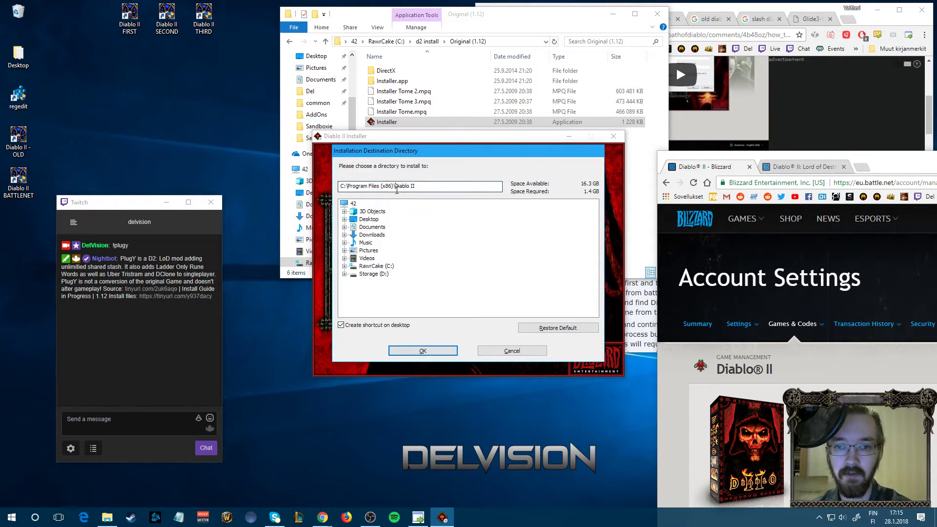
Install Diablo II to C:\Diablo II with a desktop shortcut, allow existing shortcut files to be overwritten, and close the installer.
{"action": "left_click_drag", "start_coordinate": [394, 187], "coordinate": [353, 189]}
{"action": "key", "text": "BackSpace"}
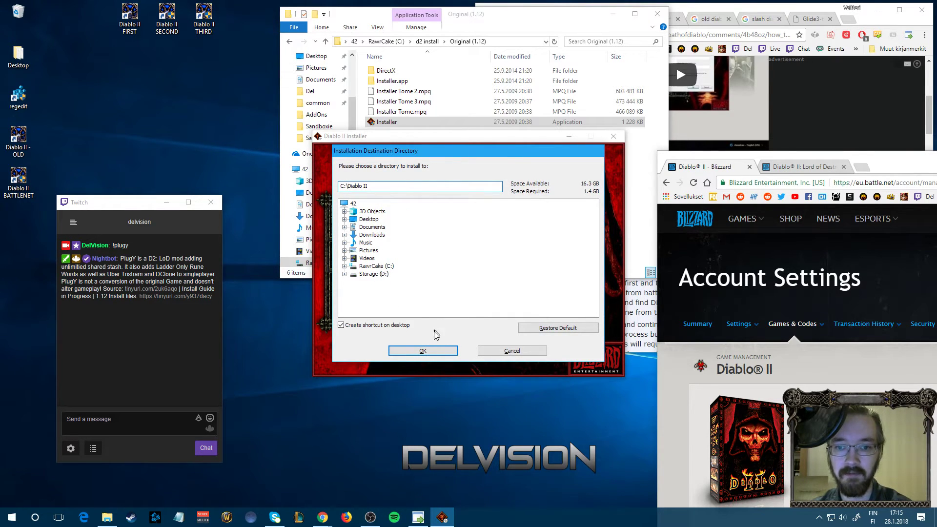
{"action": "left_click", "coordinate": [424, 351]}
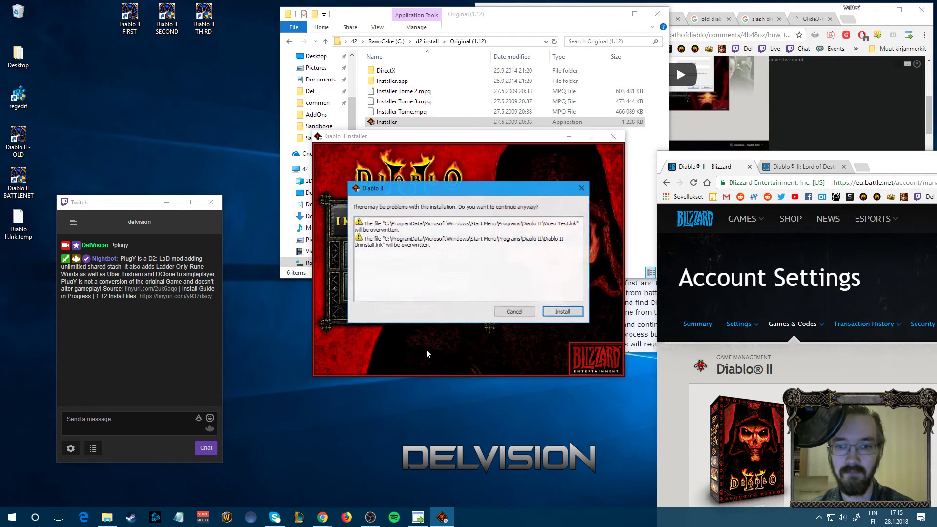
{"action": "left_click", "coordinate": [562, 311]}
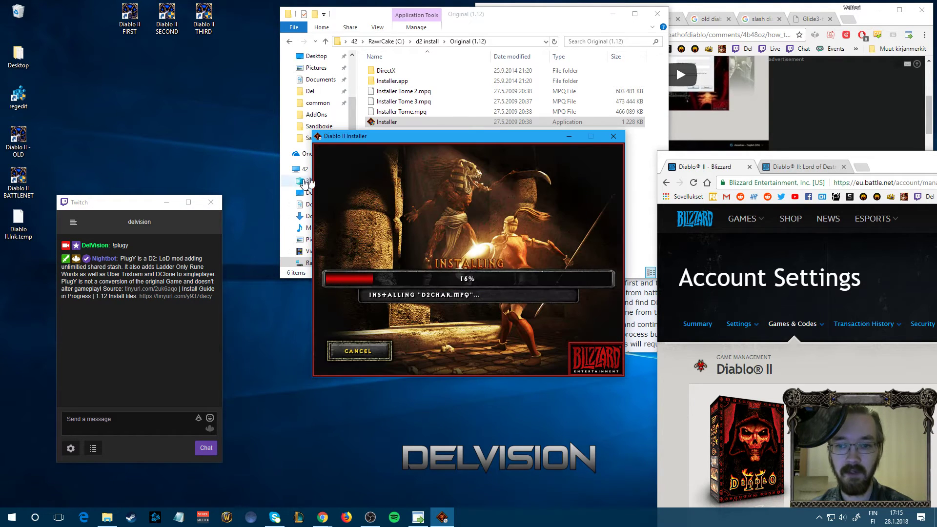
{"action": "left_click", "coordinate": [800, 166]}
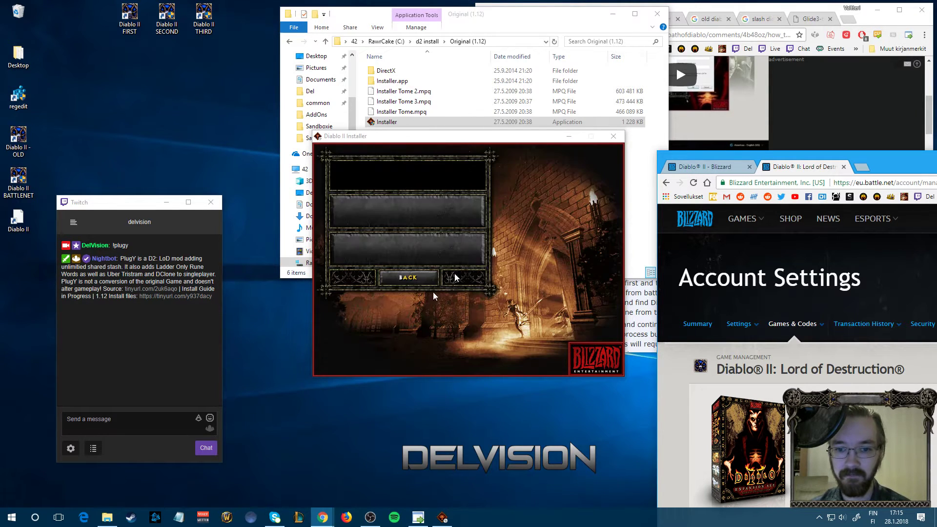
{"action": "left_click", "coordinate": [613, 136]}
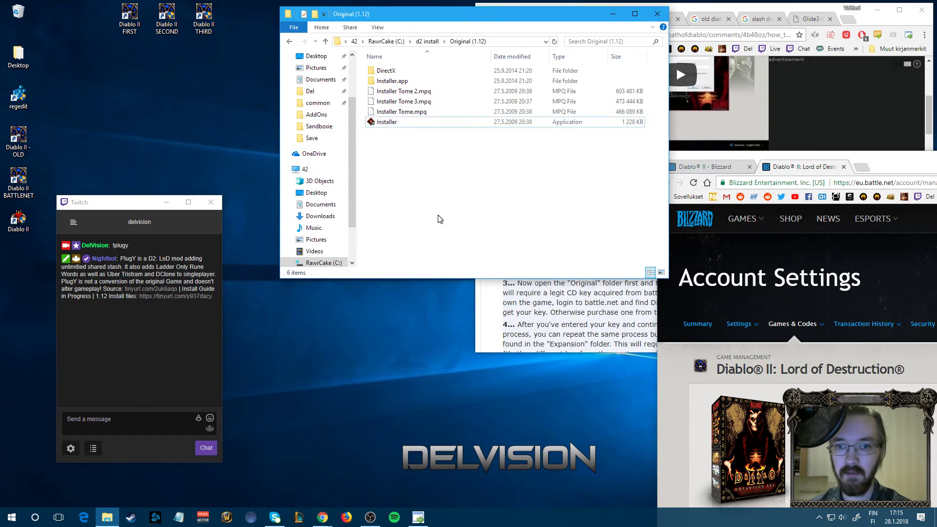
Start the Lord of Destruction installation from the Expansion (1.12) folder in d2 install and accept the license agreement.
{"action": "key", "text": "BackSpace"}
{"action": "double_click", "coordinate": [396, 92]}
{"action": "left_click", "coordinate": [394, 94]}
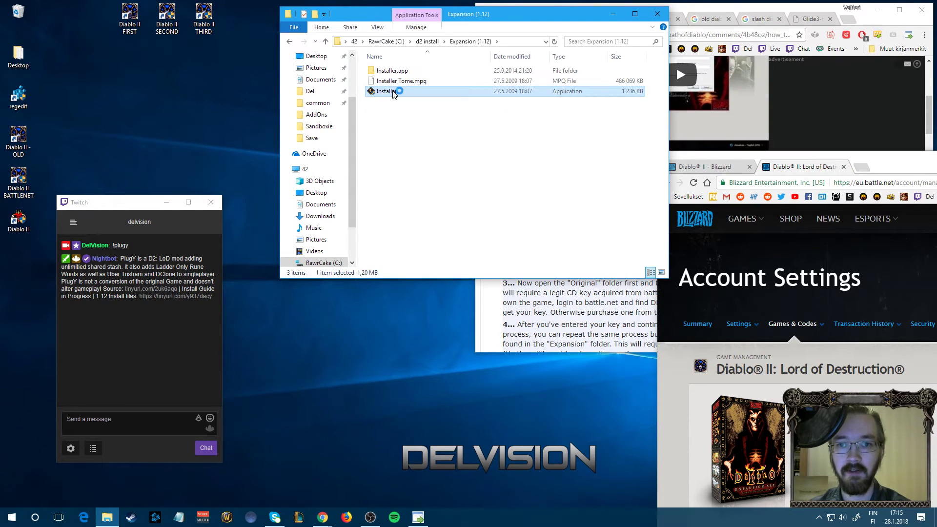
{"action": "left_click", "coordinate": [454, 211]}
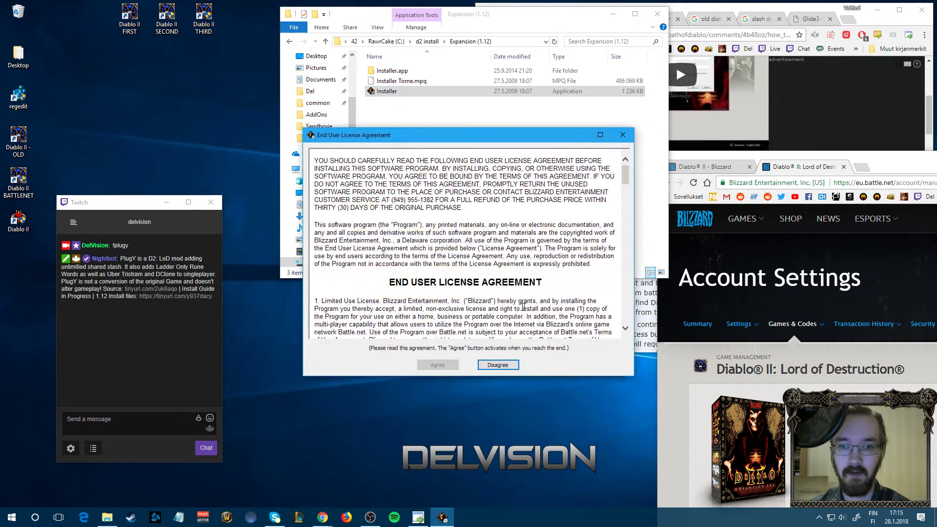
{"action": "left_click_drag", "start_coordinate": [625, 175], "coordinate": [625, 312]}
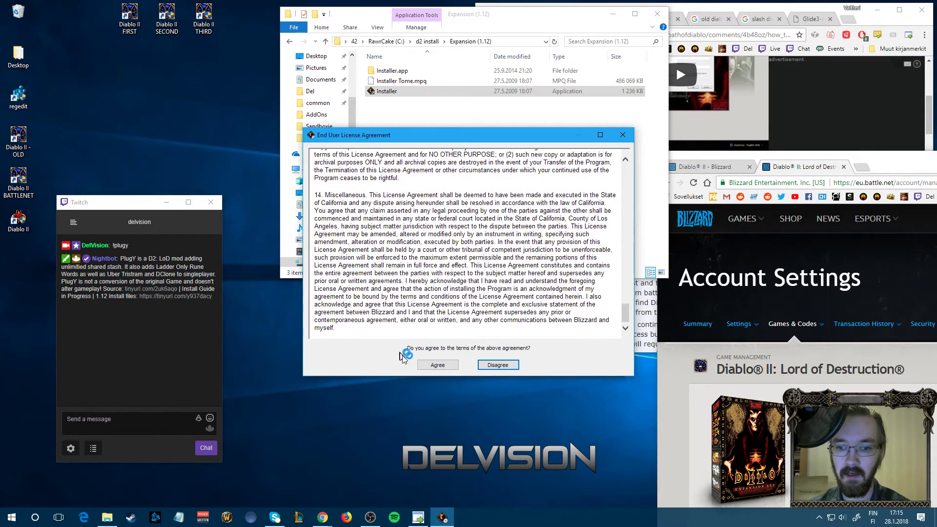
{"action": "left_click", "coordinate": [437, 365]}
Enter the owner's name and the Lord of Destruction CD-key, keeping the key out of view, and run the installation.
{"action": "type", "text": "D"}
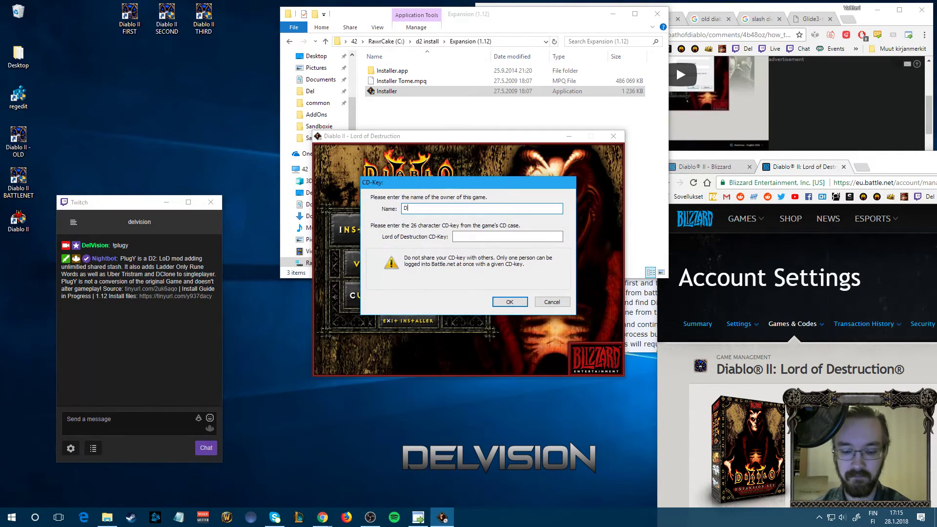
{"action": "type", "text": "el"}
{"action": "left_click", "coordinate": [483, 237]}
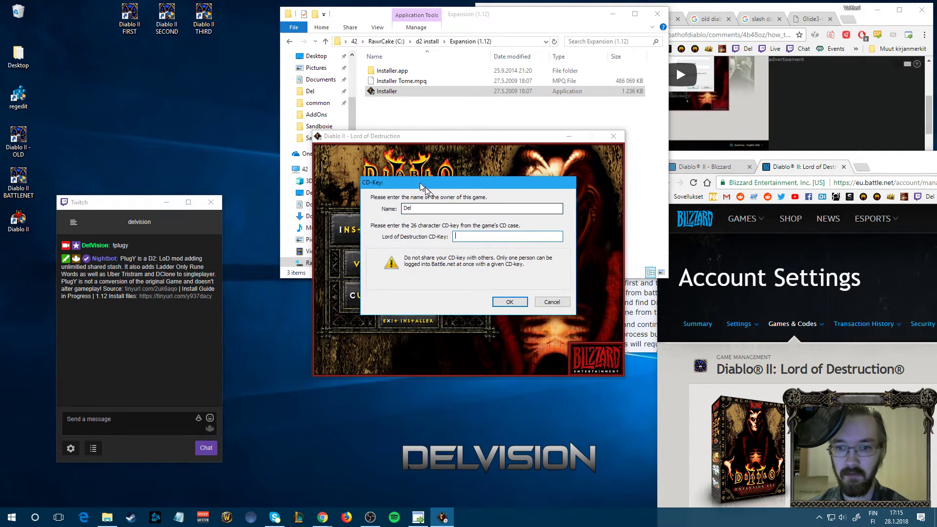
{"action": "left_click_drag", "start_coordinate": [416, 187], "coordinate": [426, 498]}
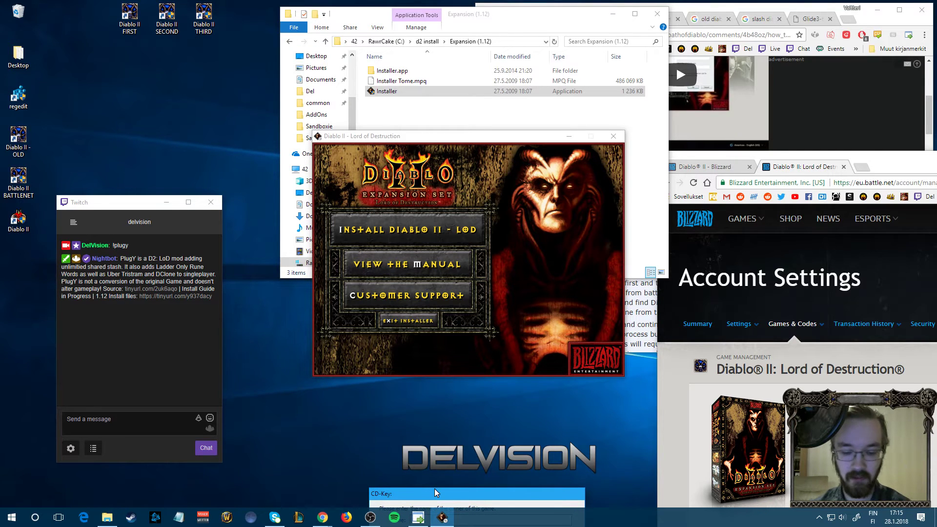
{"action": "key", "text": "Return"}
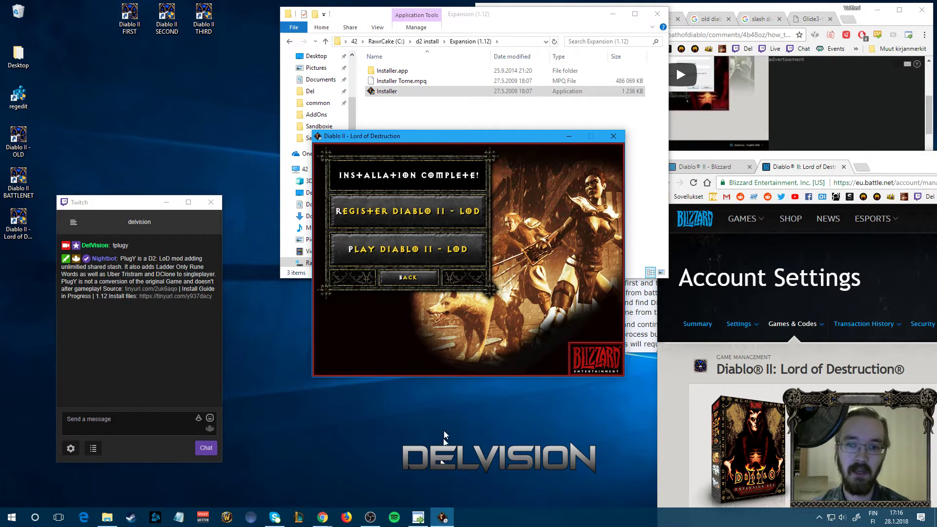
Close the Lord of Destruction installer and the Blizzard account browser window, and return to the root of the C: drive.
{"action": "left_click", "coordinate": [622, 139]}
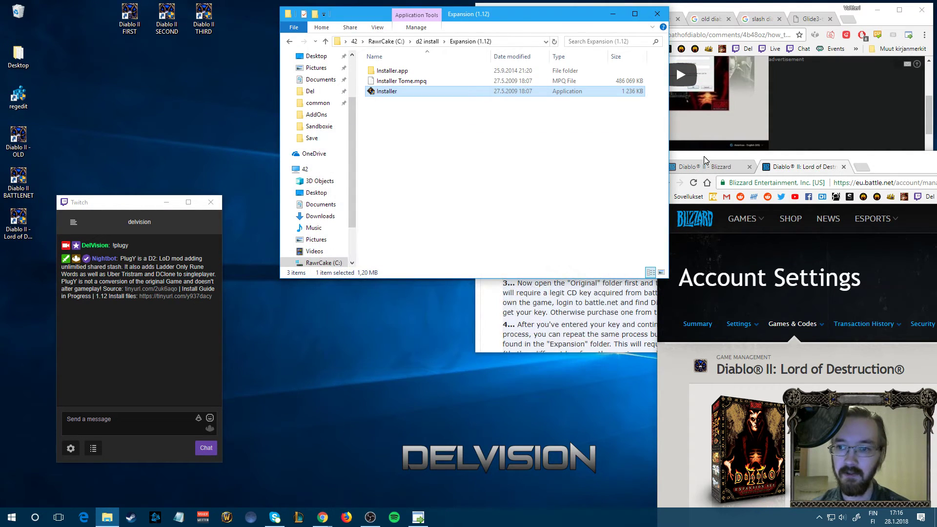
{"action": "left_click", "coordinate": [704, 156]}
{"action": "key", "text": "alt+F4"}
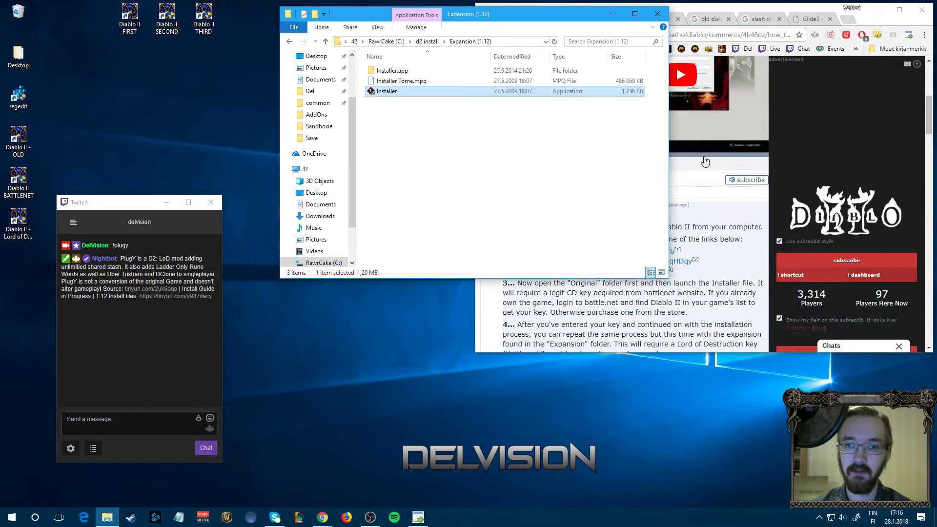
{"action": "left_click", "coordinate": [476, 184]}
{"action": "key", "text": "BackSpace"}
{"action": "key", "text": "BackSpace"}
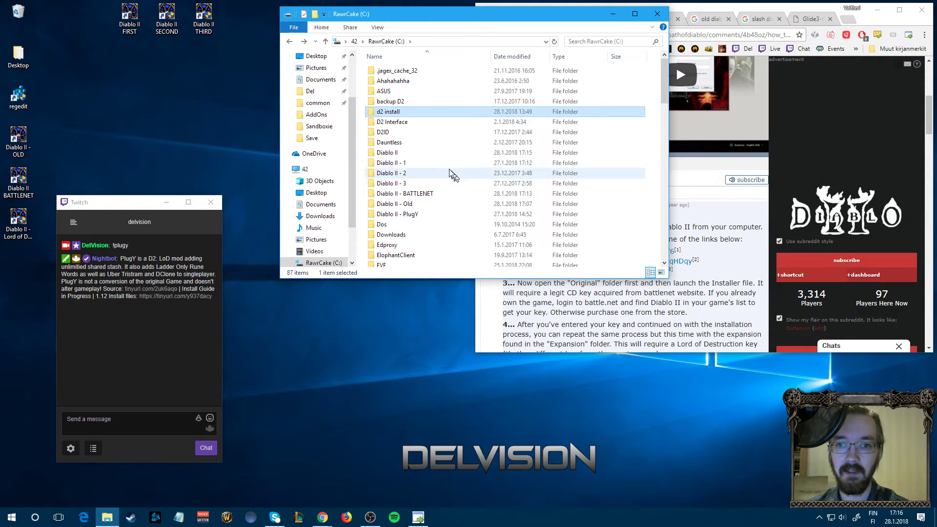
Add the -w parameter to the Target of the Diablo II - Lord of Destruction desktop shortcut and save it with administrator permission.
{"action": "left_click", "coordinate": [18, 226]}
{"action": "right_click", "coordinate": [16, 237]}
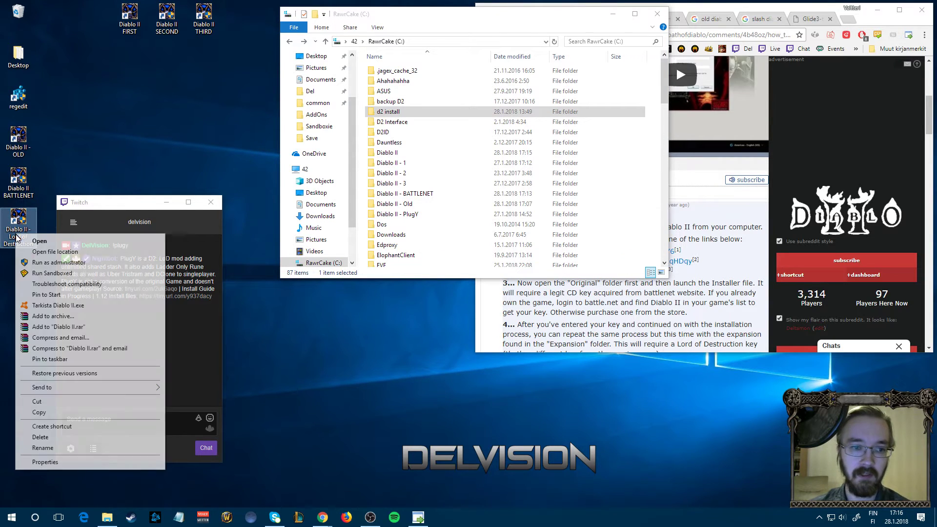
{"action": "left_click", "coordinate": [67, 463]}
{"action": "left_click", "coordinate": [147, 332]}
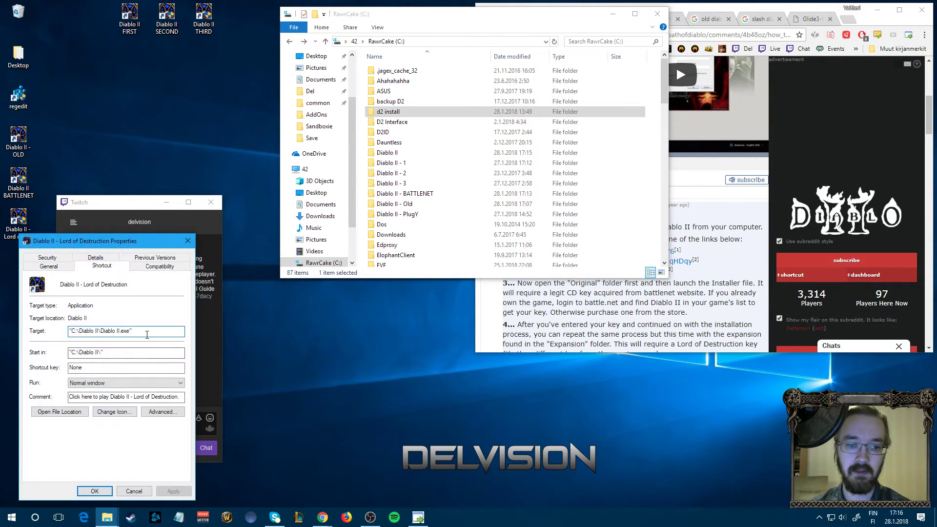
{"action": "type", "text": "-w"}
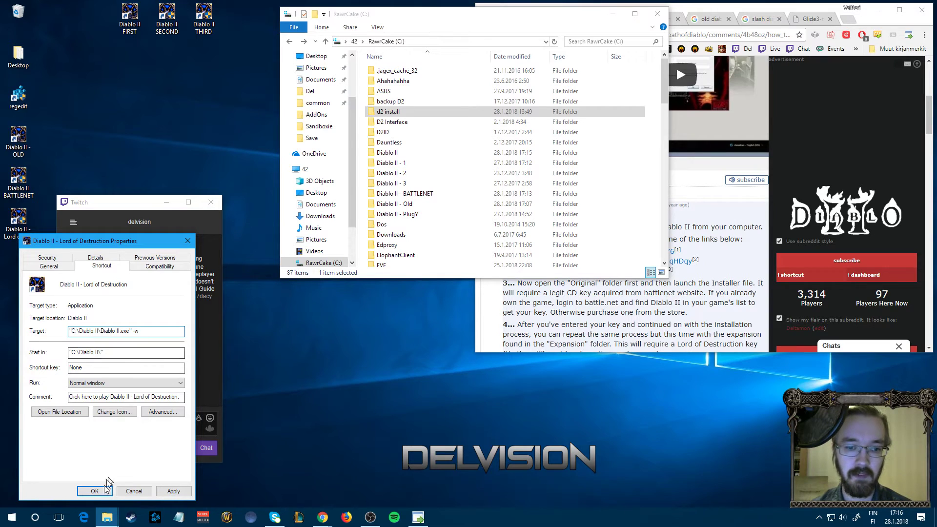
{"action": "left_click", "coordinate": [94, 491]}
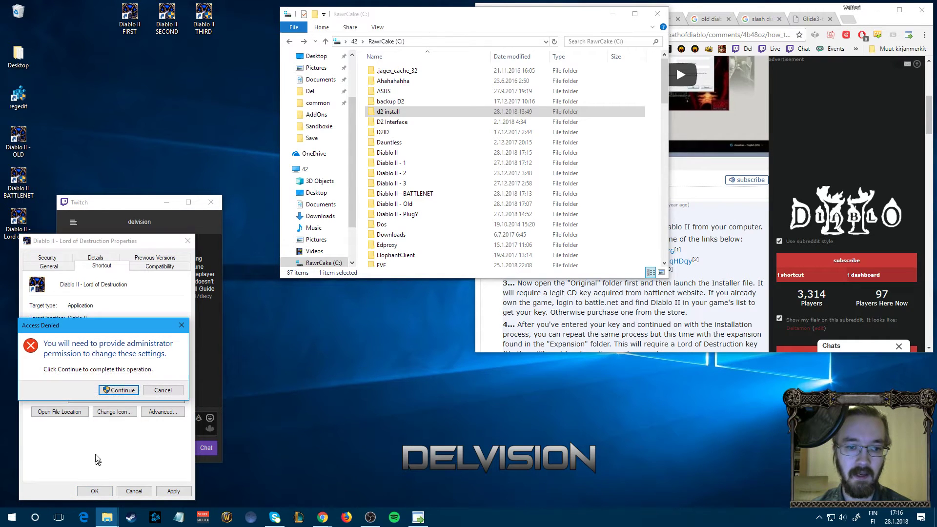
{"action": "left_click", "coordinate": [119, 390]}
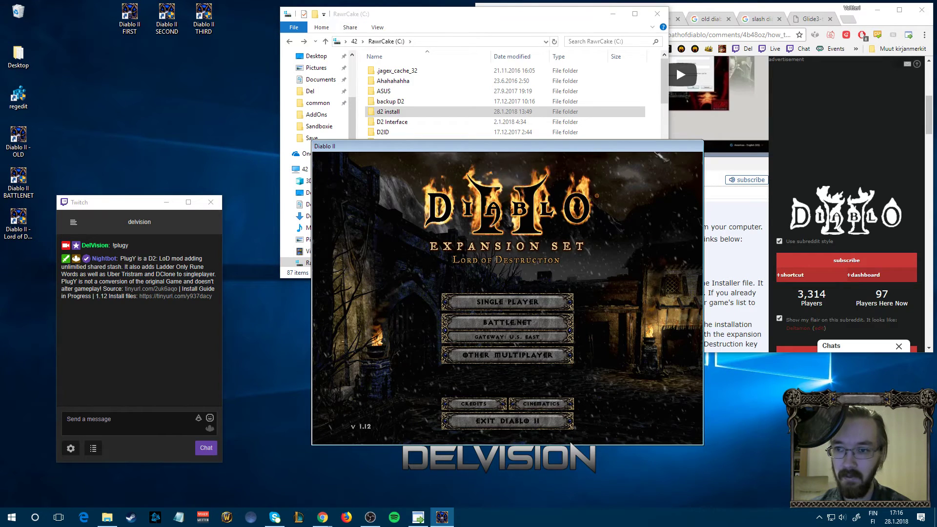
Exit Diablo II, download the official 1.13c LOD patch from the PlugY site to the desktop, and run it.
{"action": "left_click", "coordinate": [507, 420]}
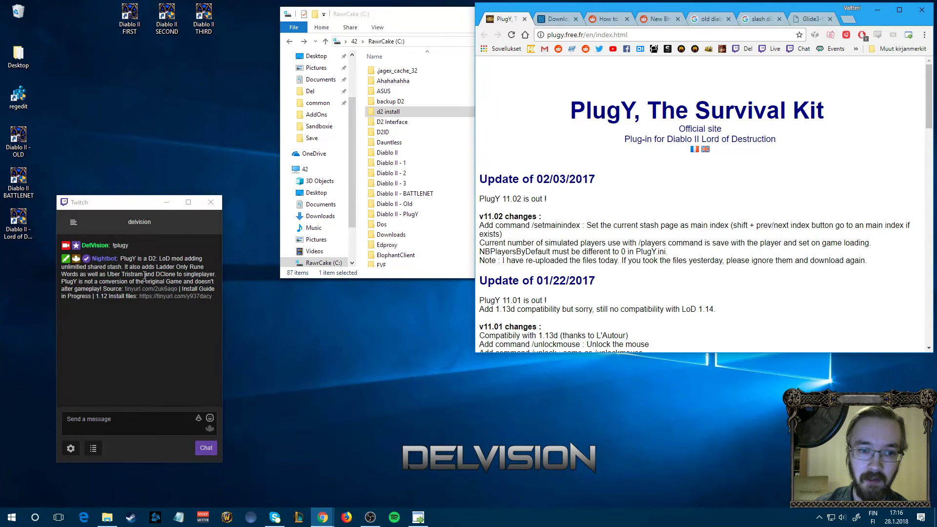
{"action": "mouse_move", "coordinate": [130, 293]}
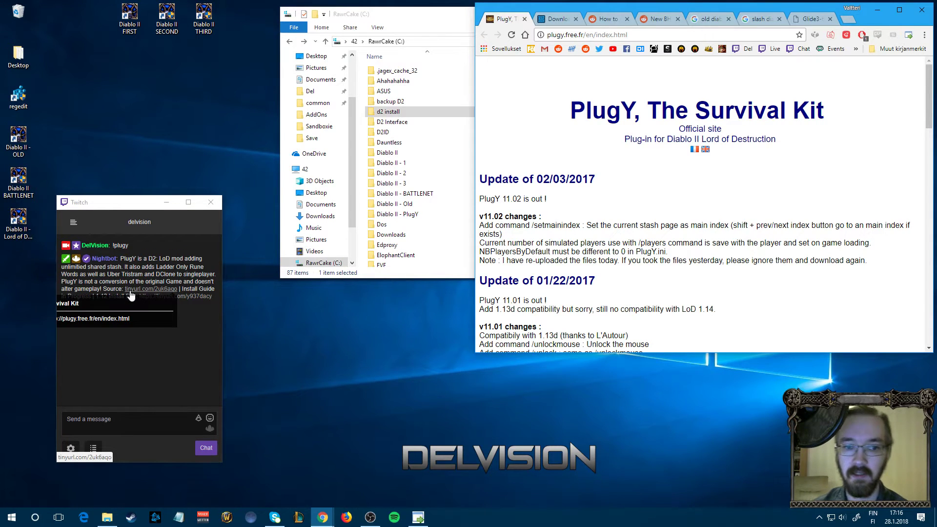
{"action": "scroll", "coordinate": [676, 190], "scroll_direction": "down", "scroll_amount": 20}
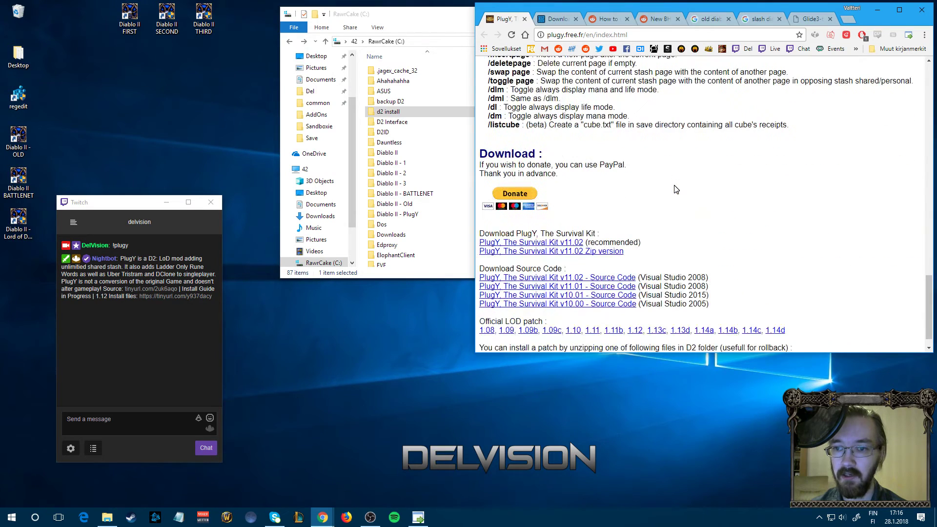
{"action": "scroll", "coordinate": [674, 195], "scroll_direction": "down", "scroll_amount": 1}
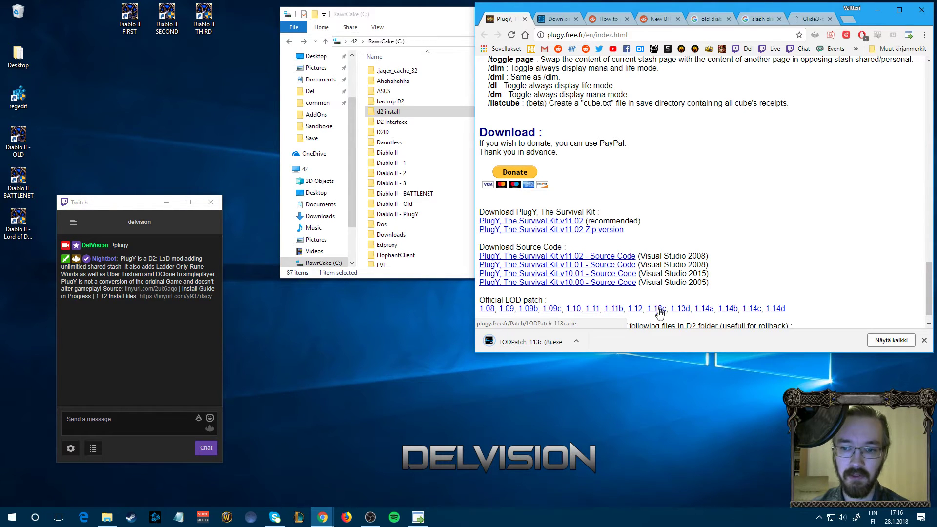
{"action": "left_click_drag", "start_coordinate": [508, 343], "coordinate": [201, 144]}
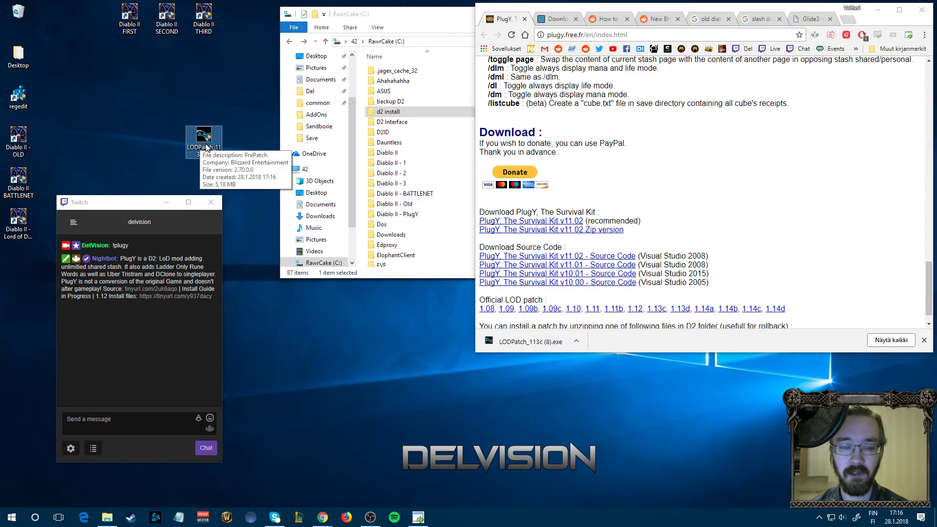
{"action": "double_click", "coordinate": [206, 148]}
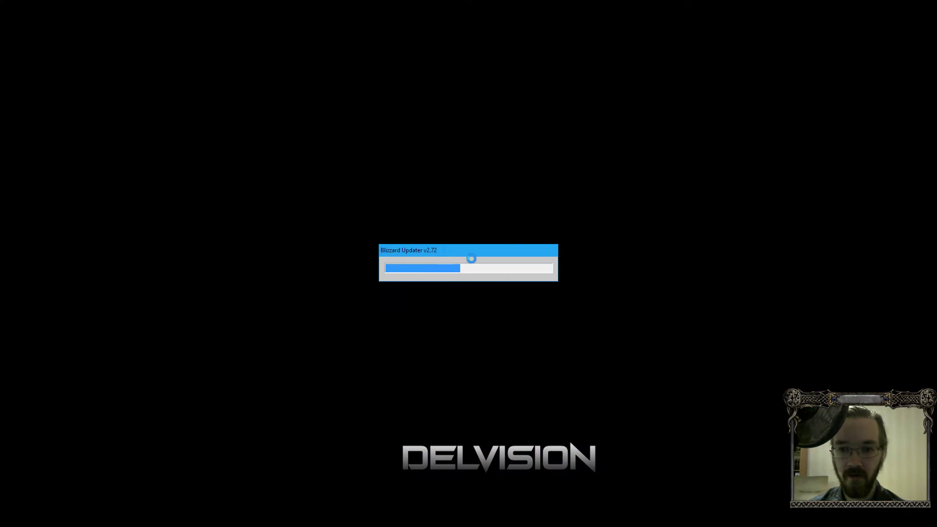
Download the recommended PlugY, The Survival Kit v11.02 installer to the desktop and start it, with the C:\Diablo II folder open.
{"action": "left_click", "coordinate": [493, 220]}
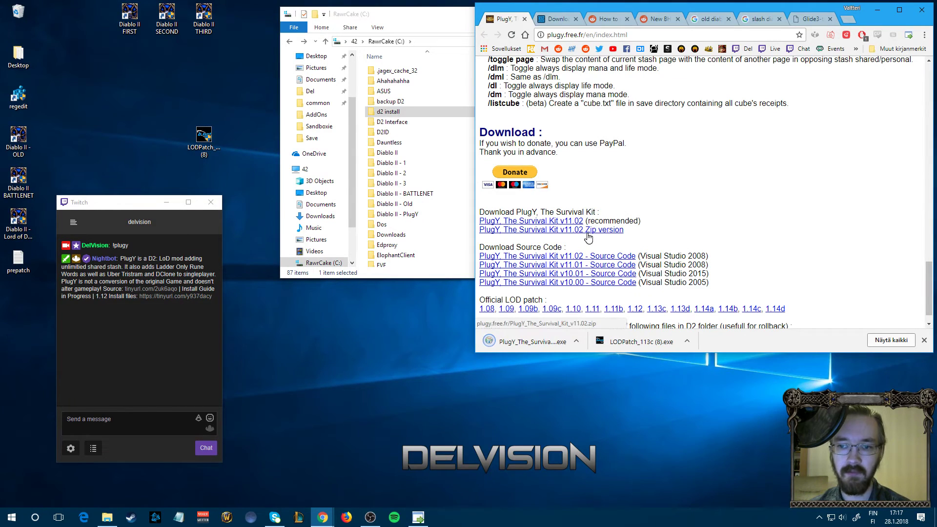
{"action": "double_click", "coordinate": [410, 152]}
{"action": "left_click_drag", "start_coordinate": [506, 346], "coordinate": [203, 57]}
{"action": "double_click", "coordinate": [204, 55]}
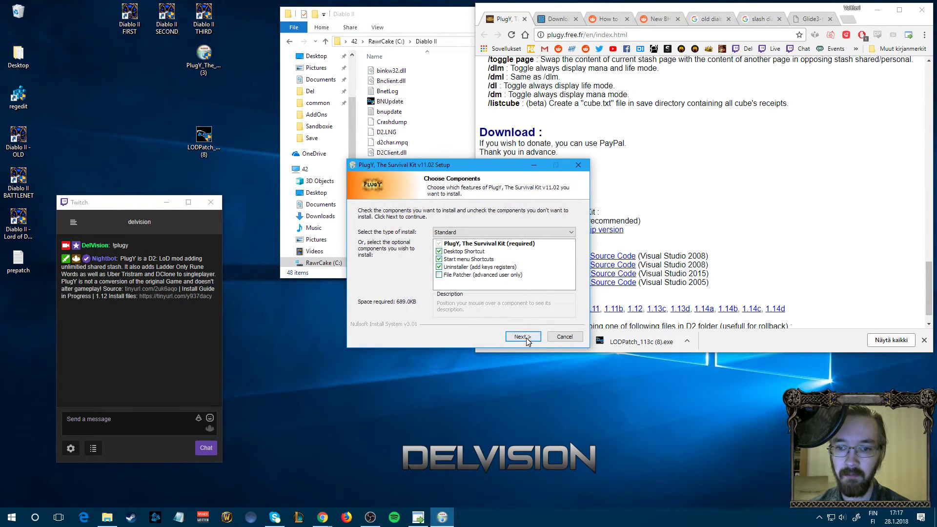
Install PlugY with the Standard components and finish the setup without running PlugY.
{"action": "left_click", "coordinate": [523, 336]}
{"action": "left_click", "coordinate": [523, 337]}
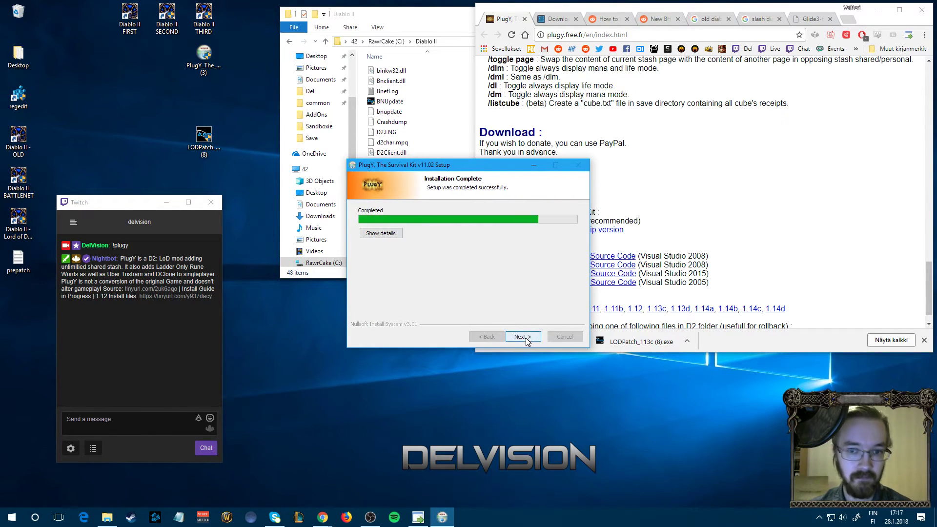
{"action": "left_click", "coordinate": [523, 337]}
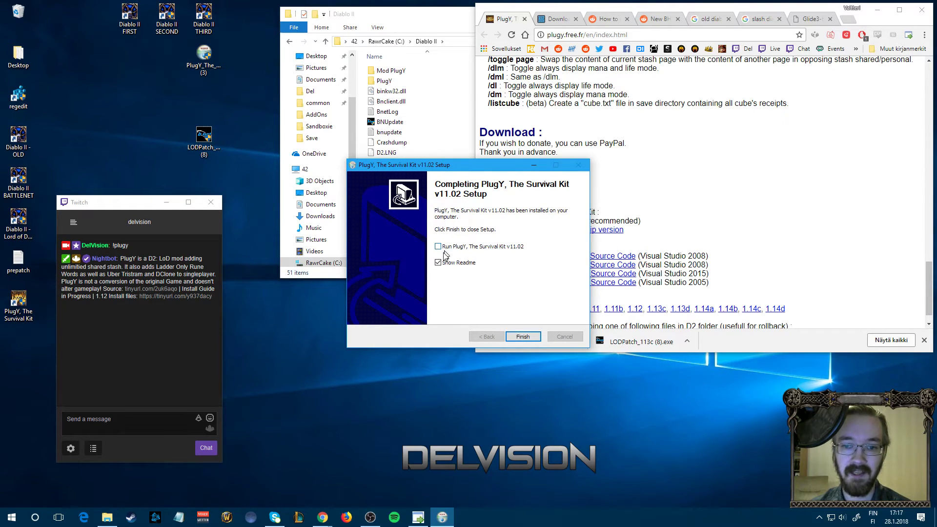
{"action": "left_click", "coordinate": [523, 337]}
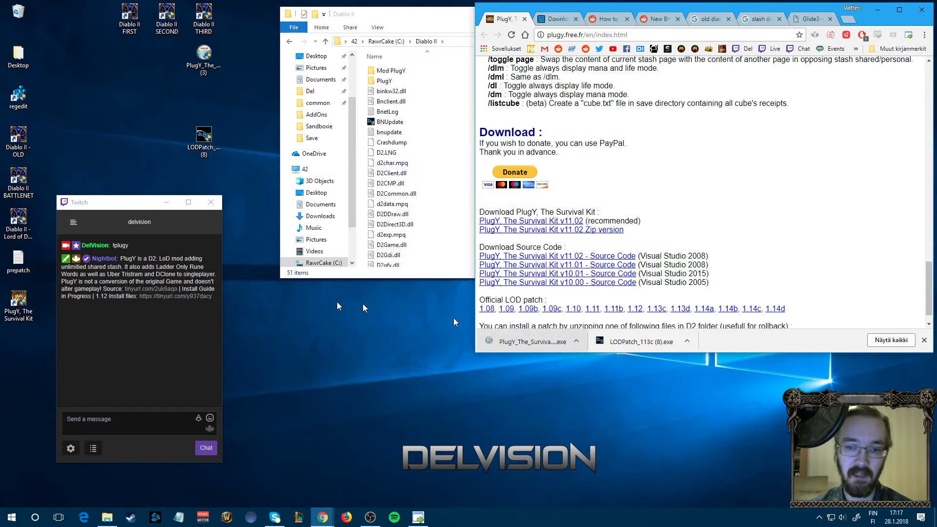
Add -w to the PlugY desktop shortcut's Target and set it to Windows XP (Service Pack 3) compatibility mode, run as administrator.
{"action": "left_click", "coordinate": [10, 315]}
{"action": "right_click", "coordinate": [10, 316]}
{"action": "left_click", "coordinate": [50, 309]}
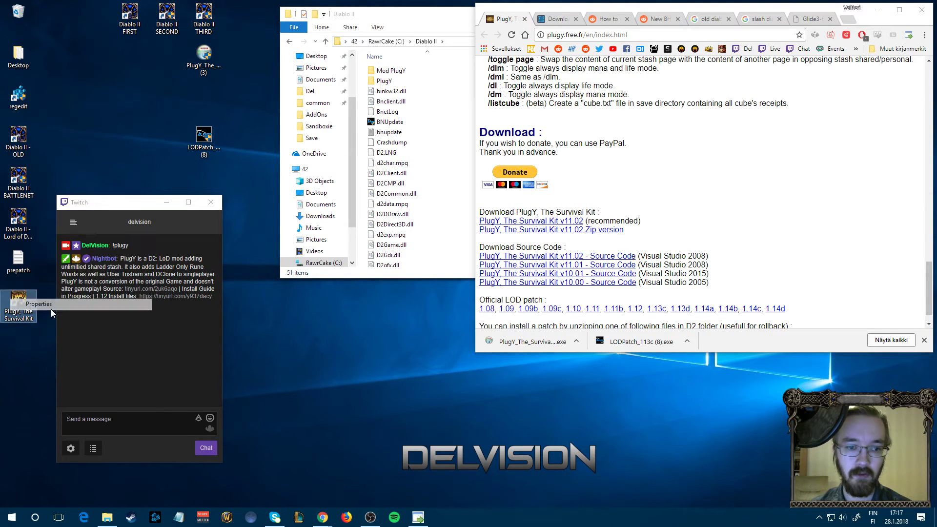
{"action": "left_click", "coordinate": [155, 333]}
{"action": "type", "text": "-w"}
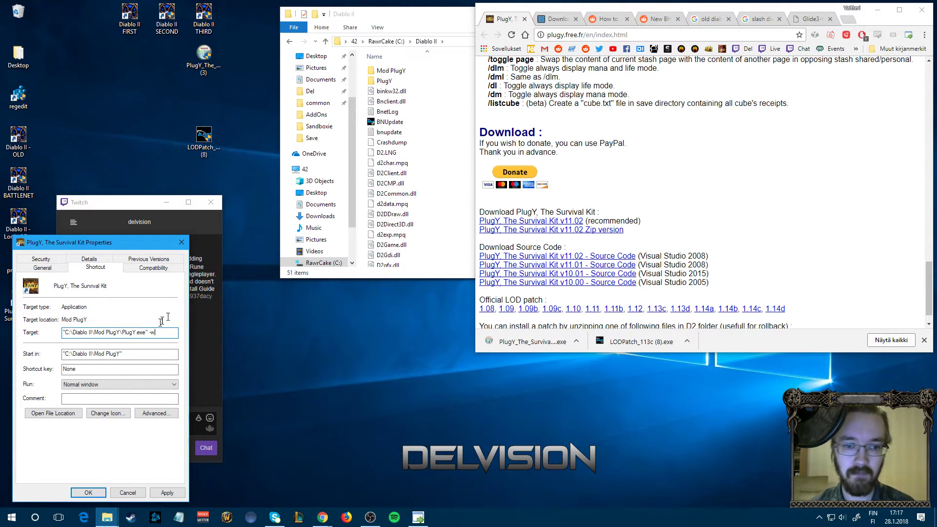
{"action": "left_click", "coordinate": [149, 268]}
{"action": "left_click", "coordinate": [54, 334]}
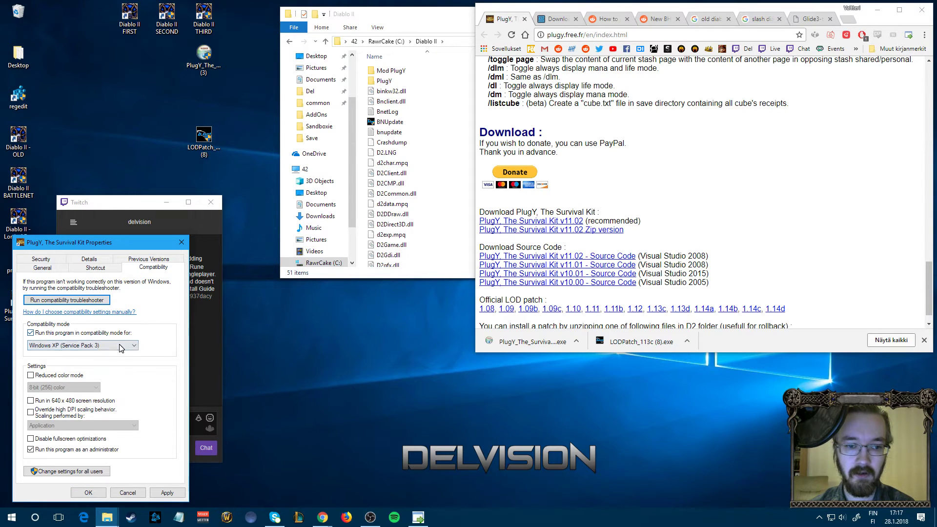
{"action": "left_click", "coordinate": [88, 493]}
Launch PlugY and start a single-player game with an Expansion Barbarian named raa.
{"action": "double_click", "coordinate": [18, 304]}
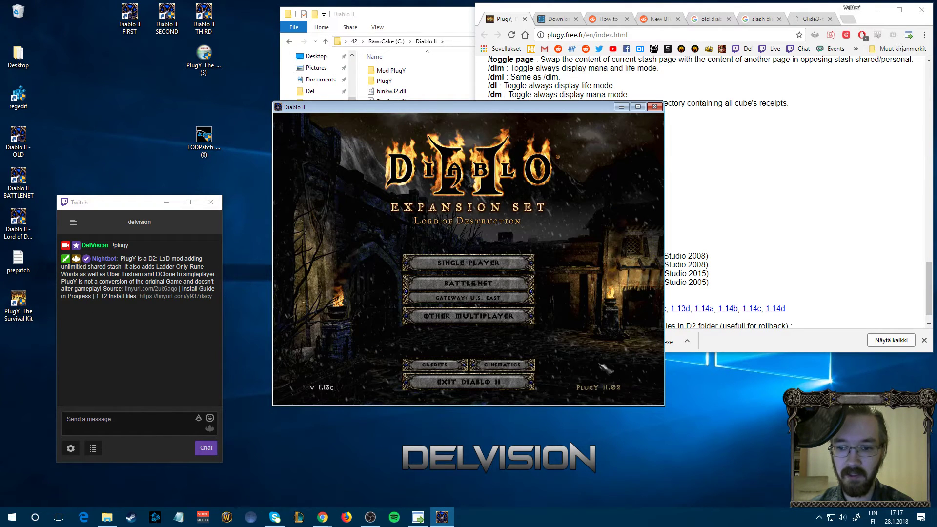
{"action": "left_click", "coordinate": [455, 266]}
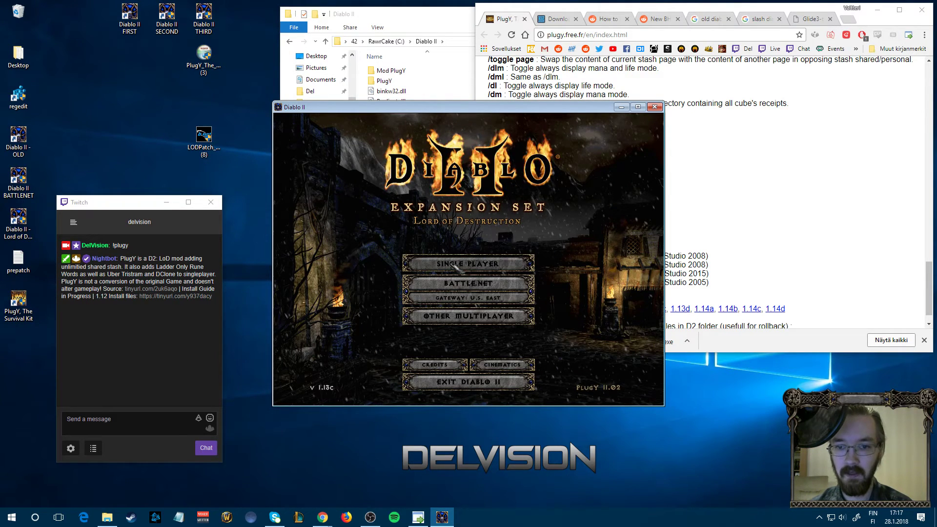
{"action": "left_click", "coordinate": [466, 254]}
{"action": "type", "text": "raa"}
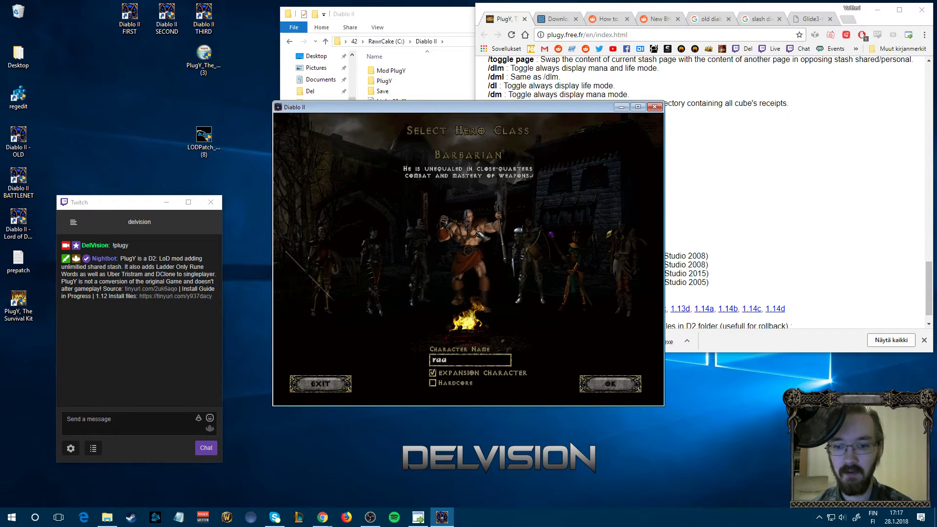
{"action": "key", "text": "Return"}
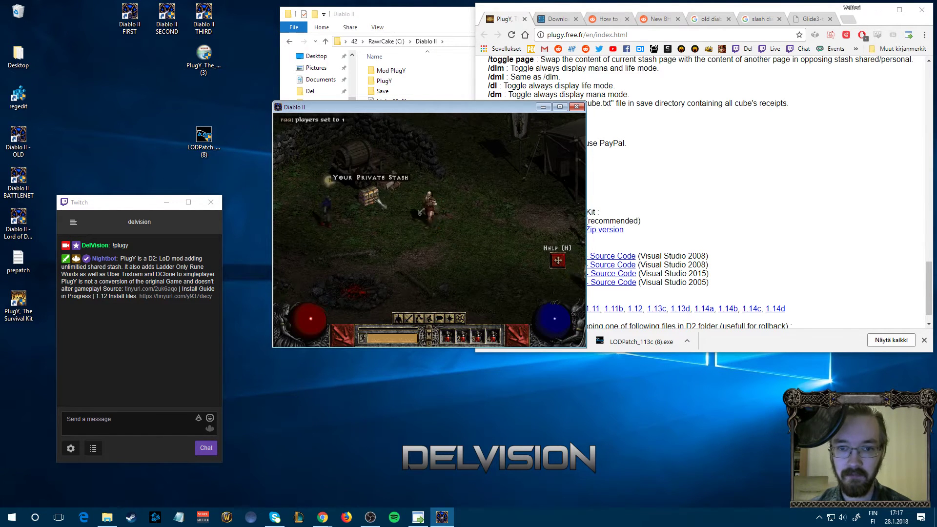
Open the private stash to check PlugY's personal pages, and save and exit the game back to the desktop.
{"action": "left_click", "coordinate": [376, 202]}
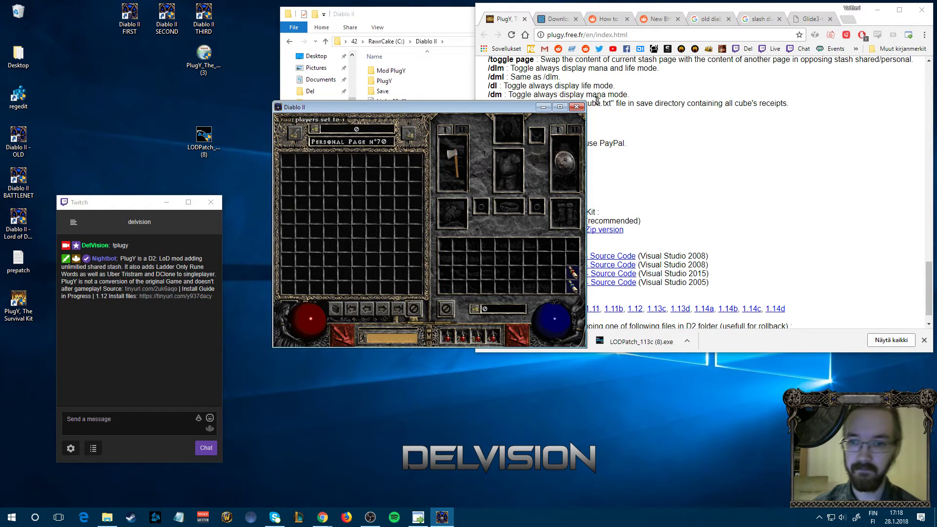
{"action": "key", "text": "Escape"}
{"action": "key", "text": "Escape"}
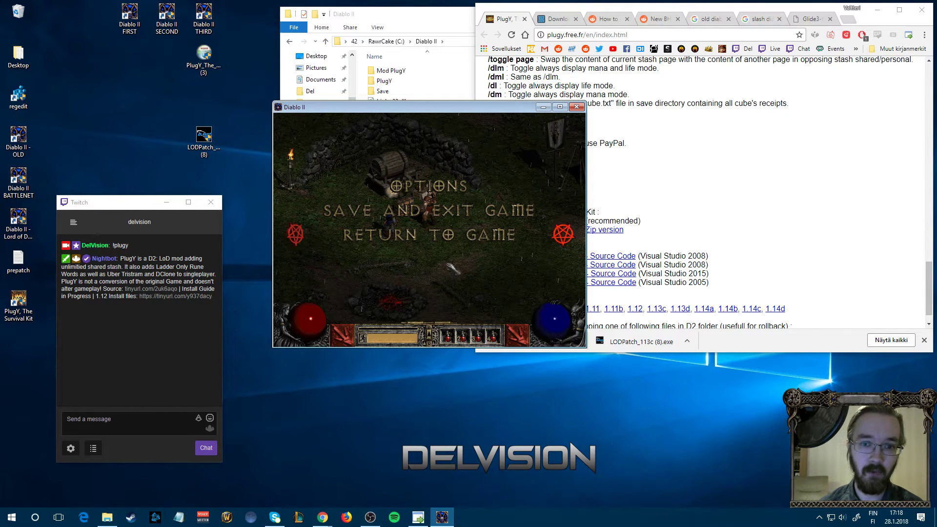
{"action": "key", "text": "Escape"}
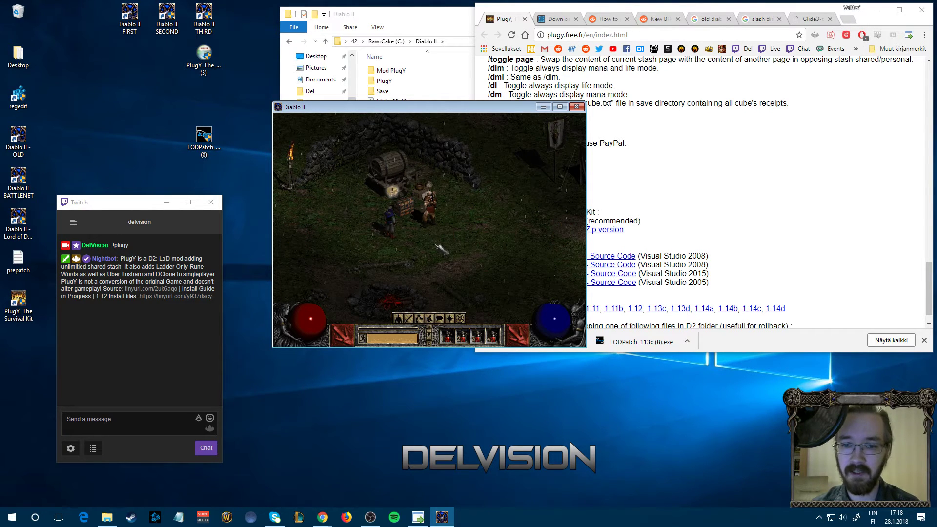
{"action": "key", "text": "Escape"}
{"action": "left_click", "coordinate": [386, 211]}
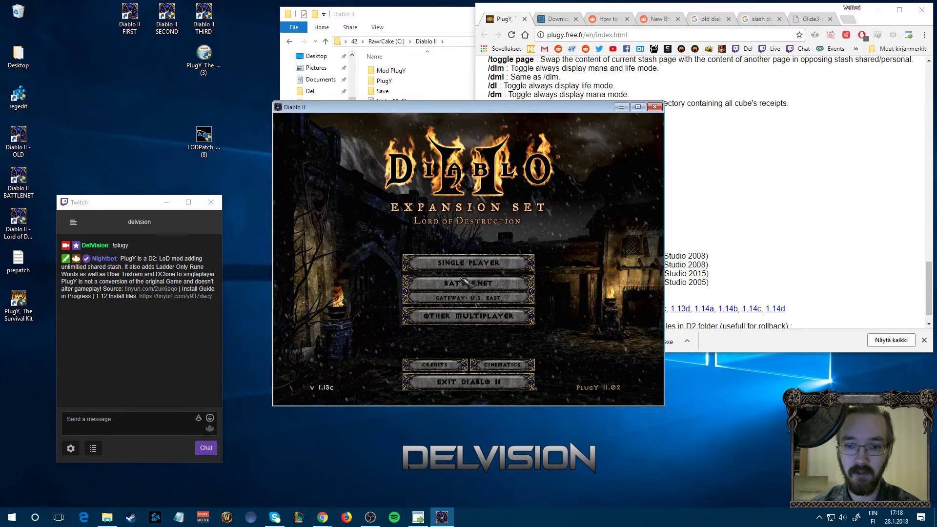
{"action": "left_click", "coordinate": [440, 384]}
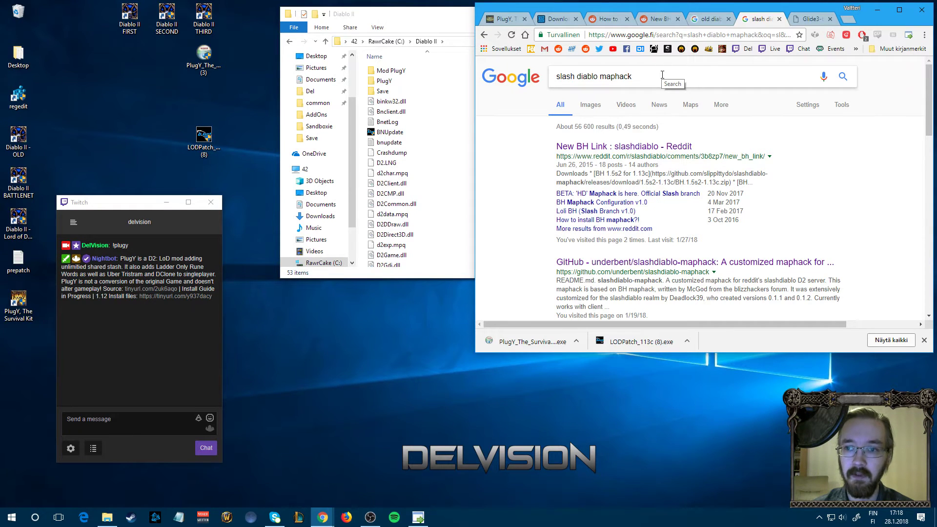
Download BH 1.5s2 for 1.13c from the New BH Link Reddit post and extract its folder to the desktop.
{"action": "left_click", "coordinate": [660, 19]}
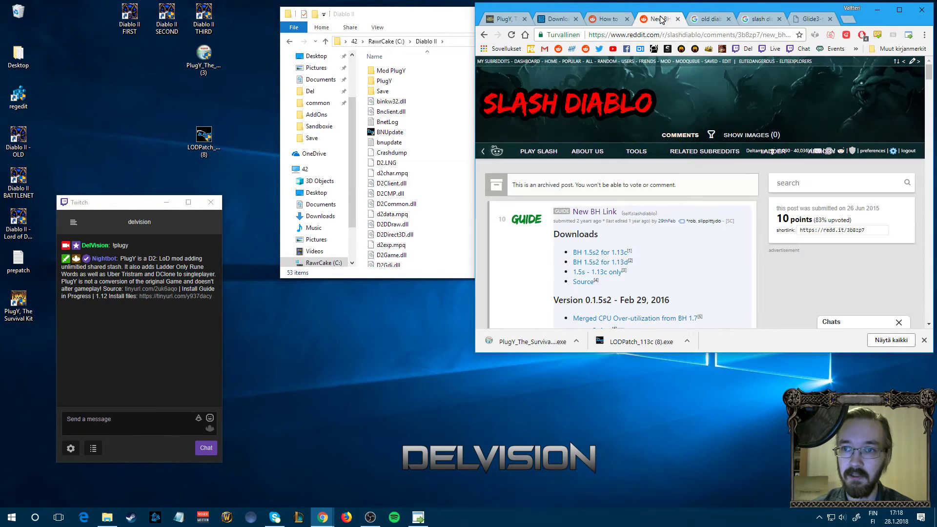
{"action": "left_click", "coordinate": [596, 254]}
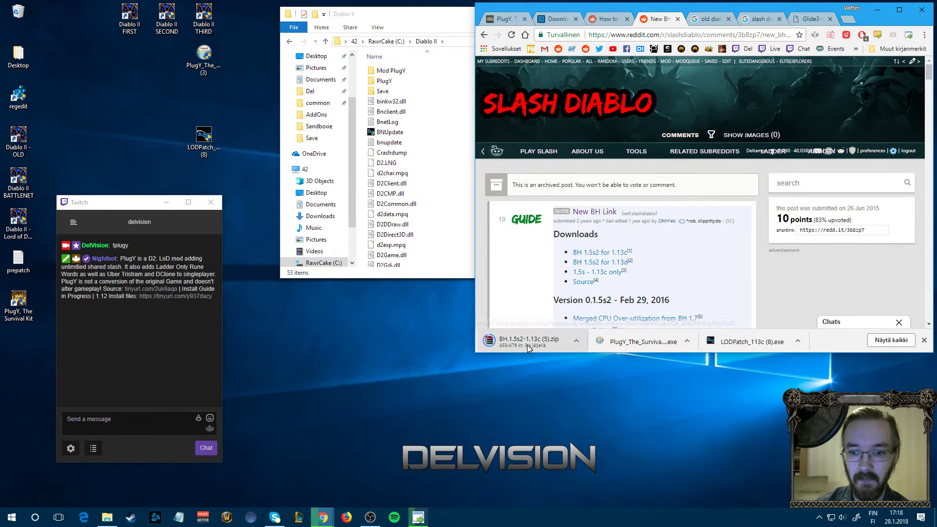
{"action": "left_click", "coordinate": [528, 345]}
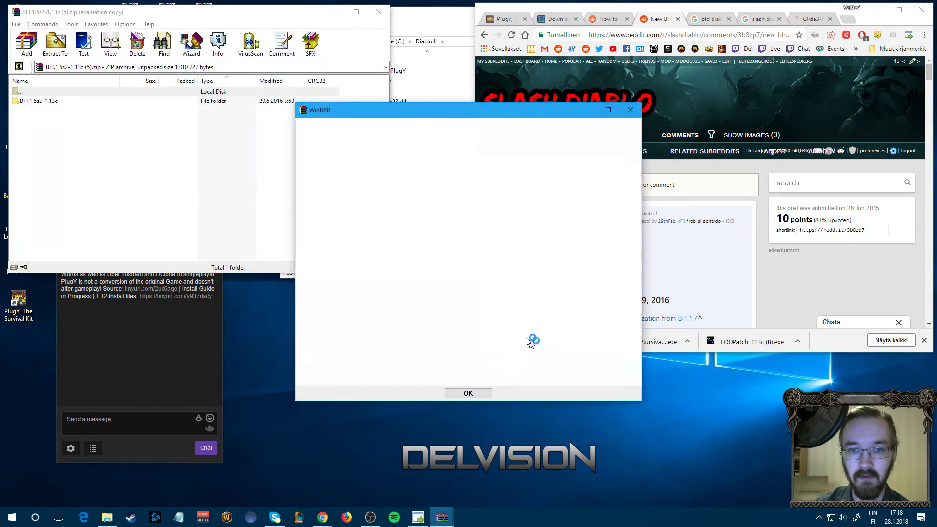
{"action": "key", "text": "Return"}
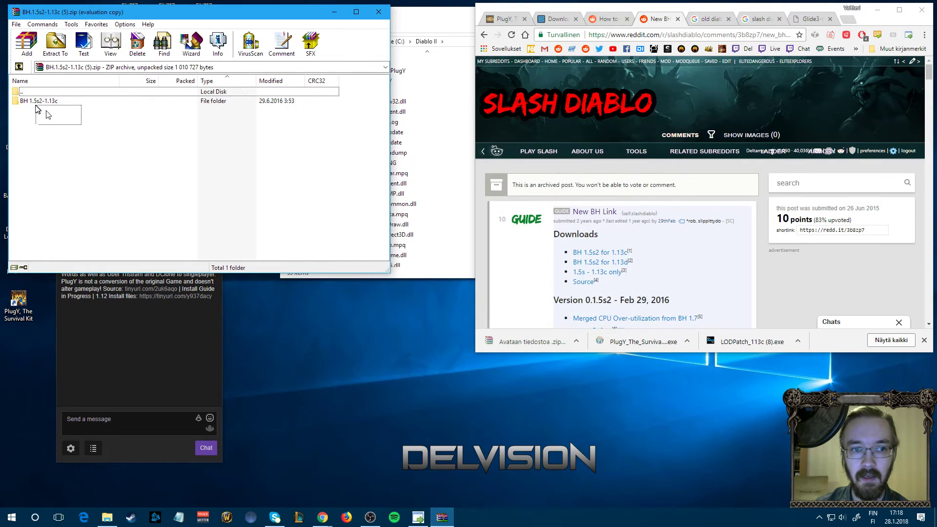
{"action": "left_click", "coordinate": [35, 102]}
{"action": "left_click_drag", "start_coordinate": [35, 102], "coordinate": [275, 303]}
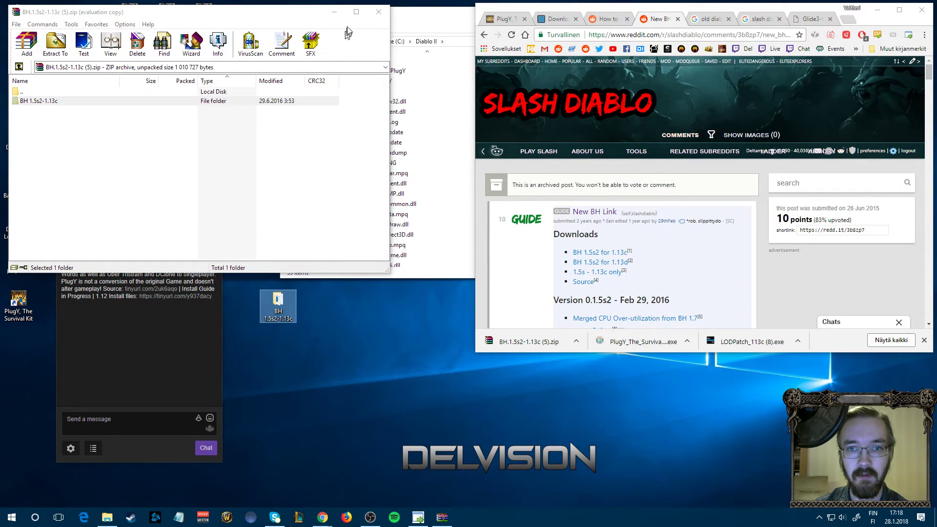
Create a desktop shortcut to BH.Injector and make sure it uses Windows XP (Service Pack 3) compatibility mode and runs as administrator.
{"action": "double_click", "coordinate": [277, 302]}
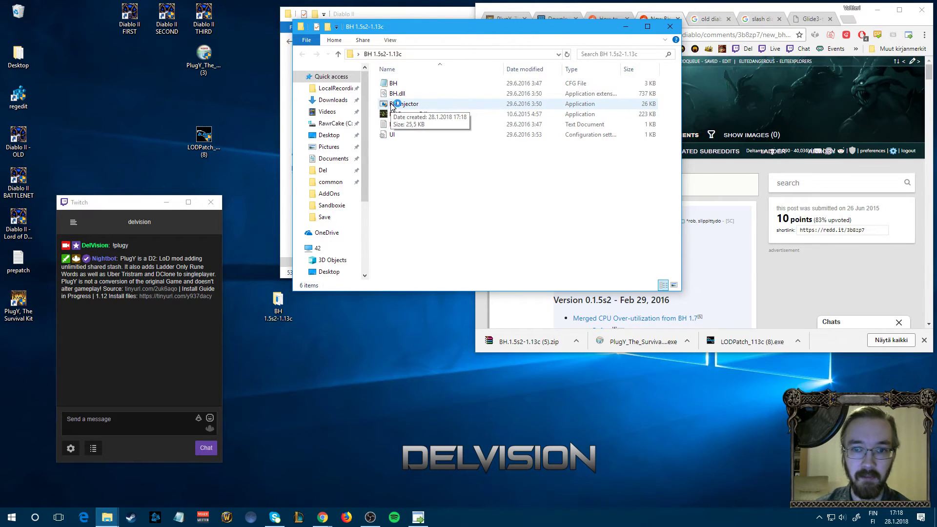
{"action": "left_click_drag", "start_coordinate": [394, 106], "coordinate": [94, 113]}
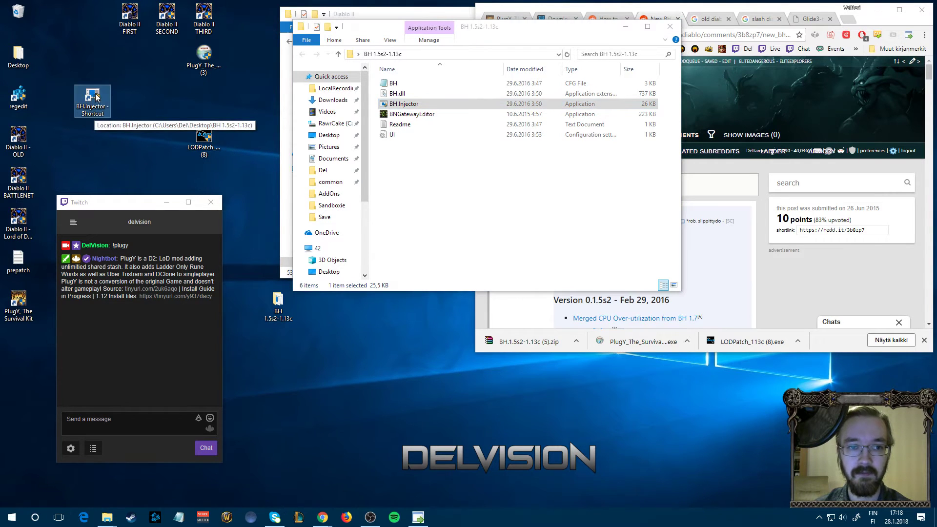
{"action": "right_click", "coordinate": [92, 100]}
{"action": "left_click", "coordinate": [135, 327]}
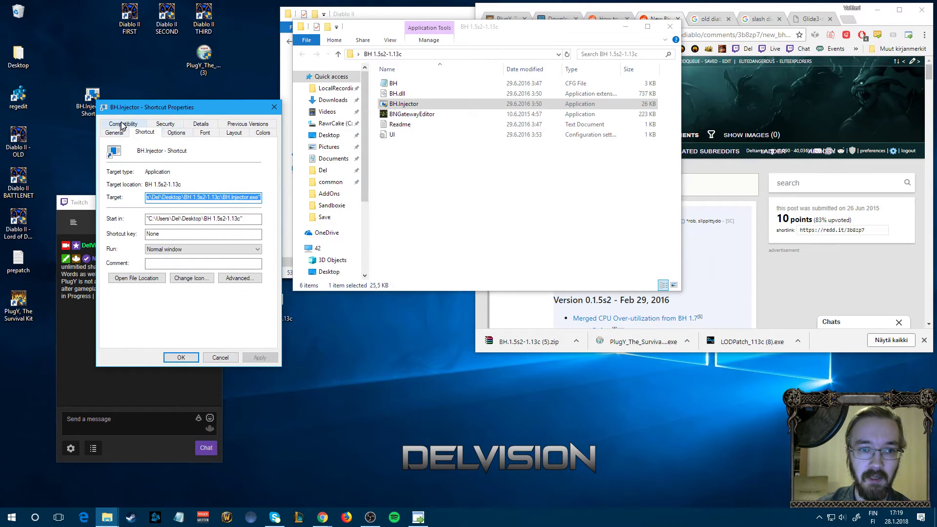
{"action": "left_click", "coordinate": [123, 124]}
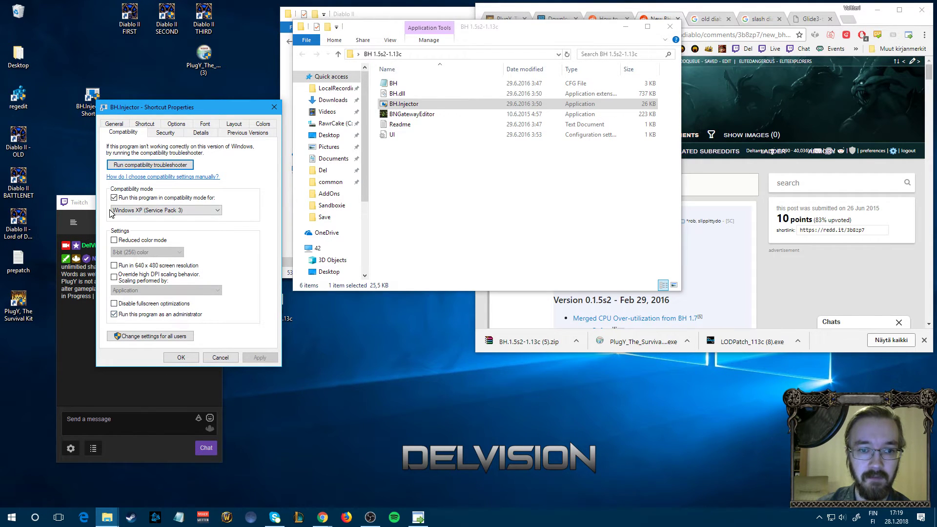
{"action": "left_click", "coordinate": [181, 357]}
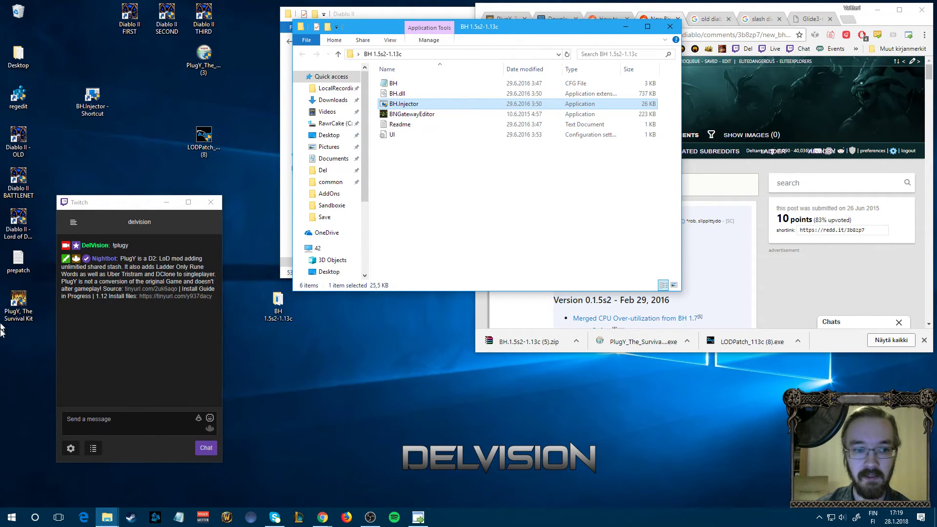
Launch PlugY, and use the BH.Injector shortcut to inject BH into the running Diablo II with option 2.
{"action": "double_click", "coordinate": [16, 301]}
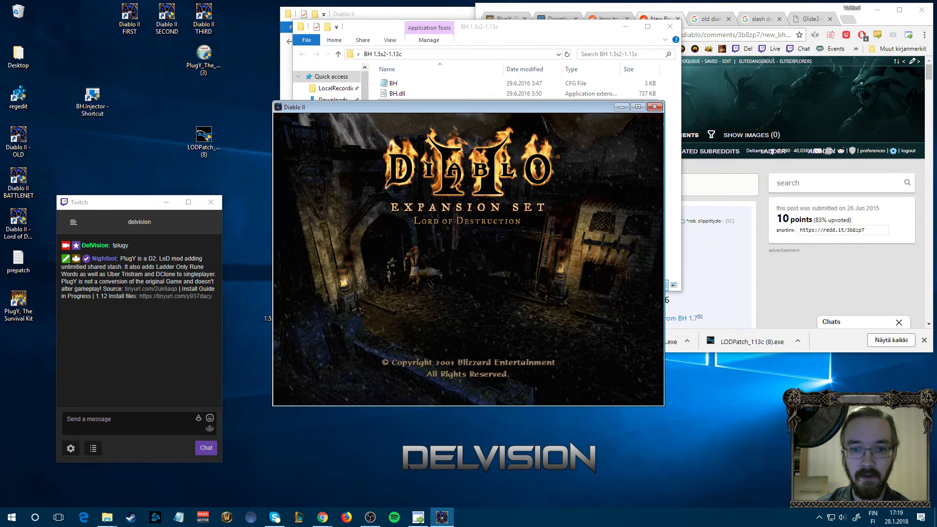
{"action": "double_click", "coordinate": [101, 106]}
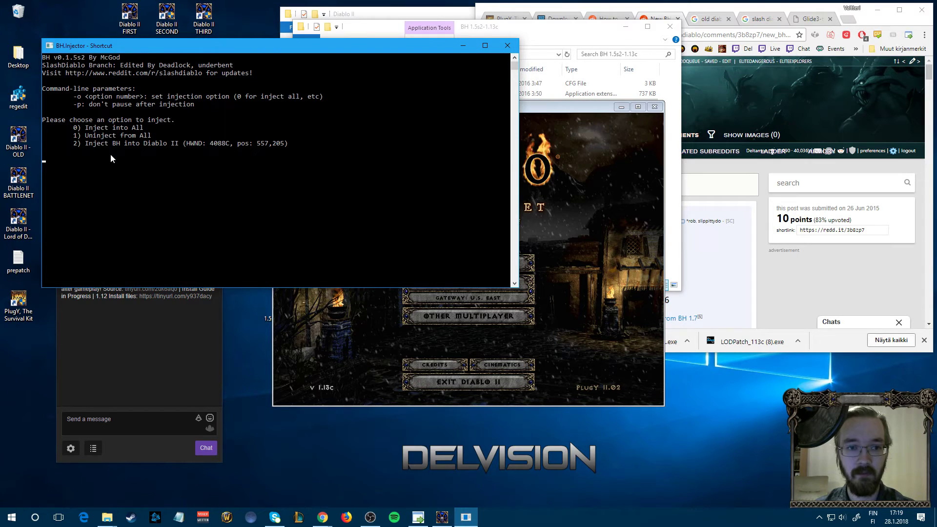
{"action": "type", "text": "2"}
{"action": "key", "text": "Return"}
{"action": "key", "text": "Return"}
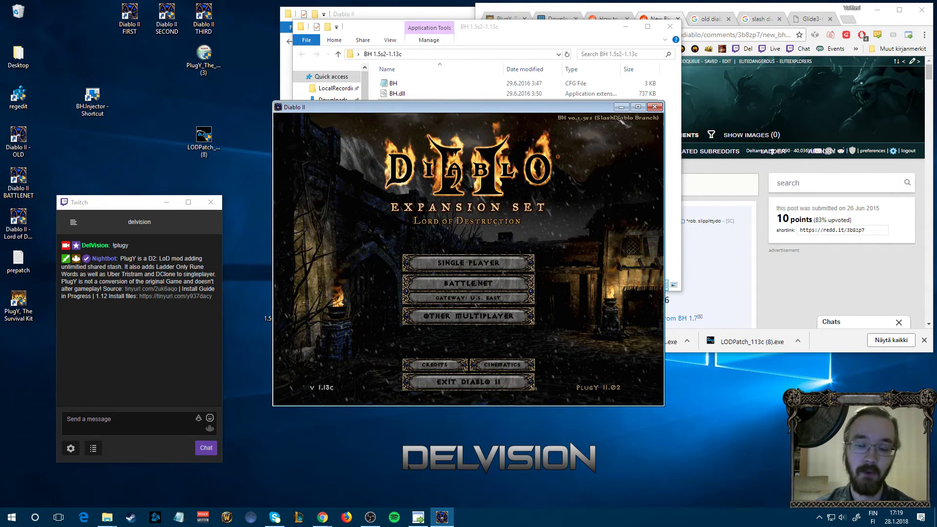
Load the Barbarian raa in single player and walk around the camp with the automap shown to check BH.
{"action": "left_click", "coordinate": [468, 262]}
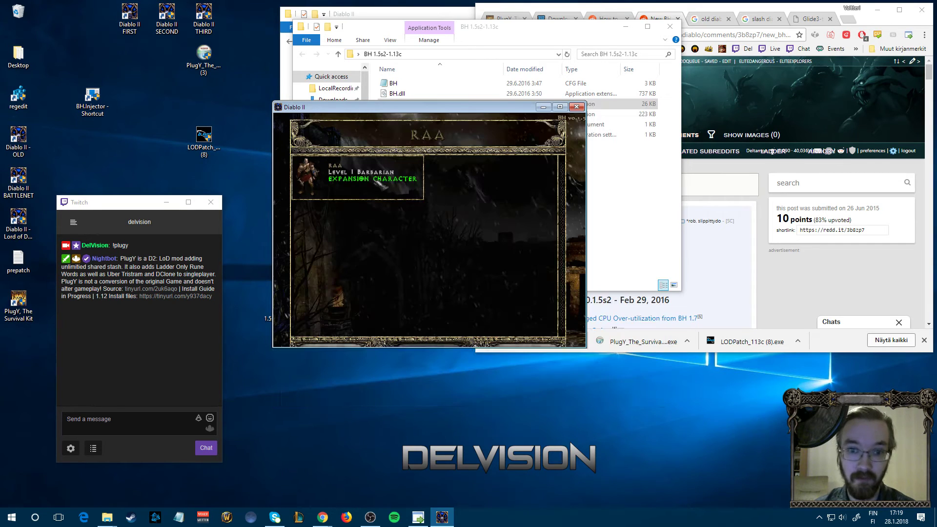
{"action": "double_click", "coordinate": [380, 183]}
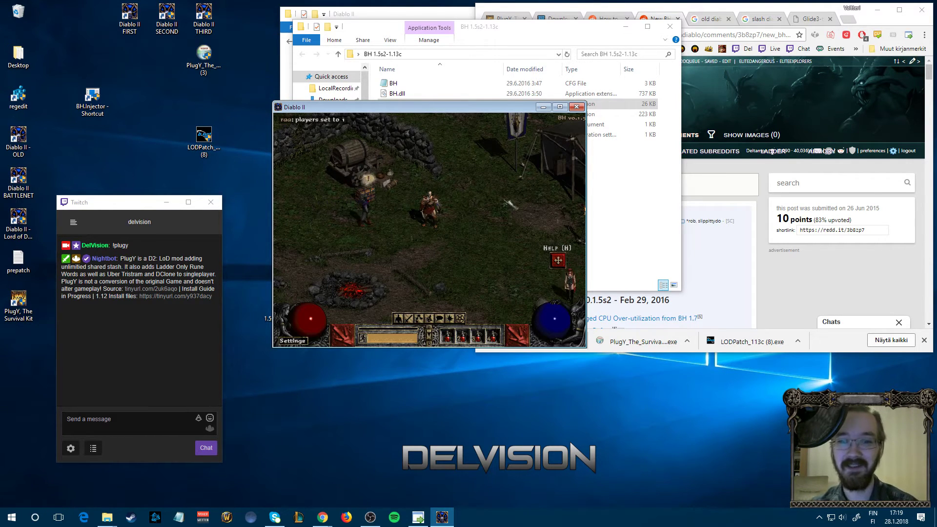
{"action": "left_click", "coordinate": [498, 244]}
{"action": "left_click_drag", "start_coordinate": [498, 244], "coordinate": [499, 244]}
{"action": "left_click", "coordinate": [371, 161]}
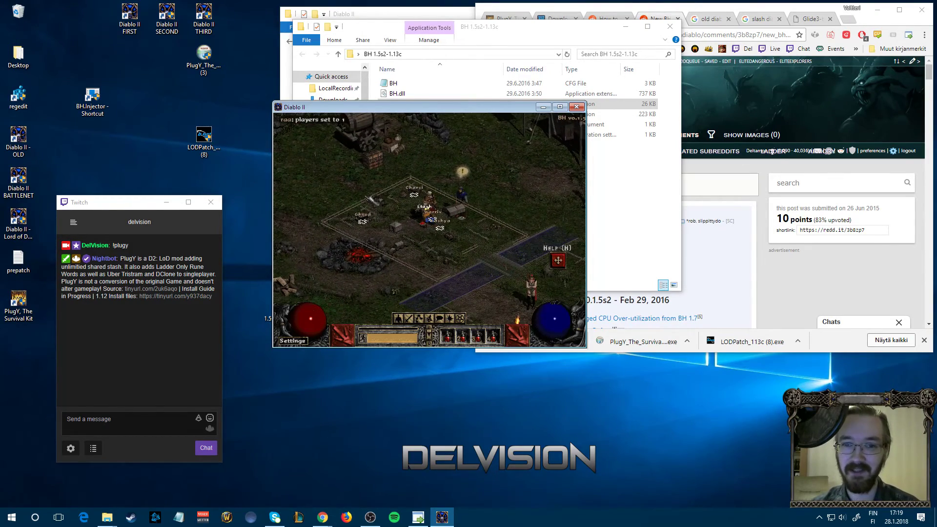
Raise the resolution in the in-game video options, and save and exit to the main menu.
{"action": "key", "text": "Escape"}
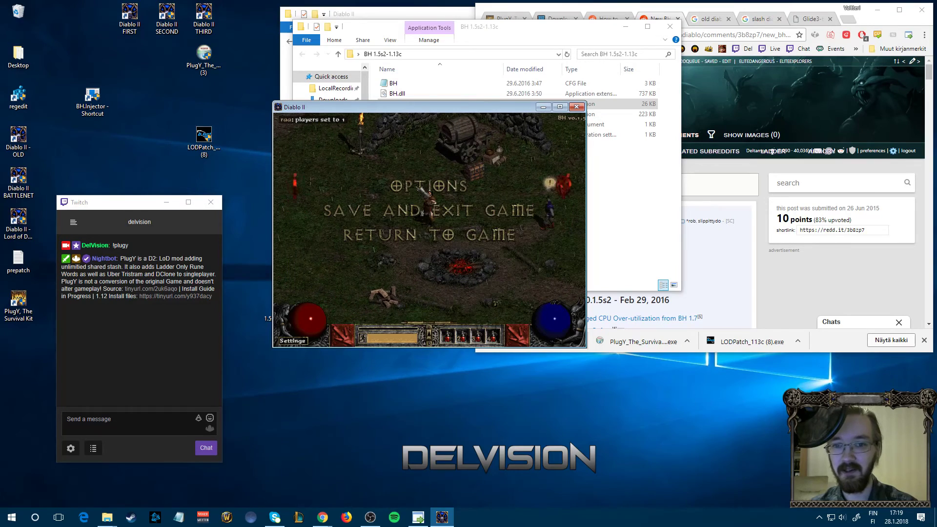
{"action": "left_click", "coordinate": [419, 188]}
{"action": "left_click", "coordinate": [418, 186]}
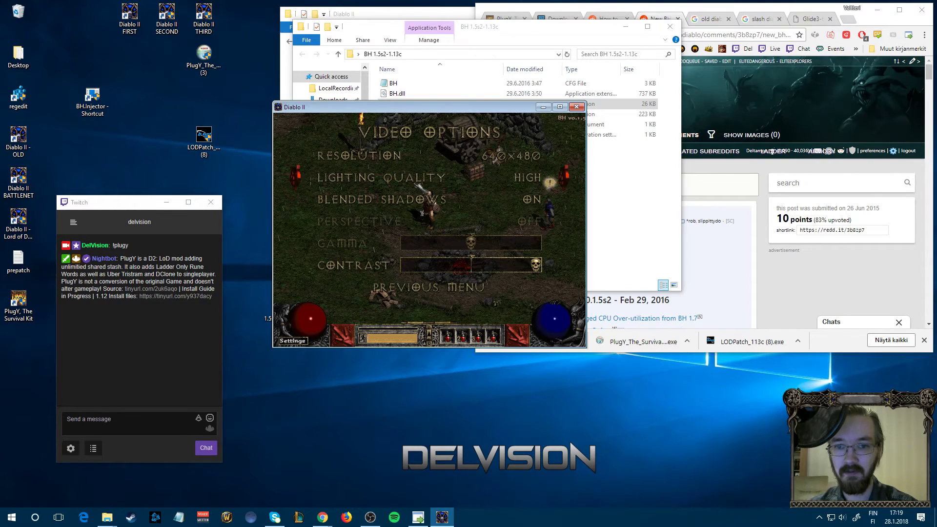
{"action": "left_click", "coordinate": [418, 155]}
{"action": "key", "text": "Escape"}
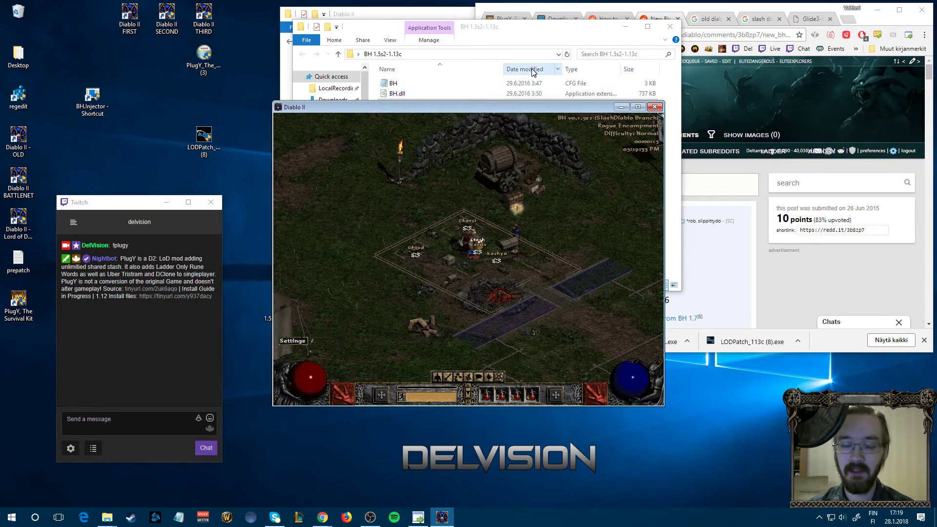
{"action": "key", "text": "Escape"}
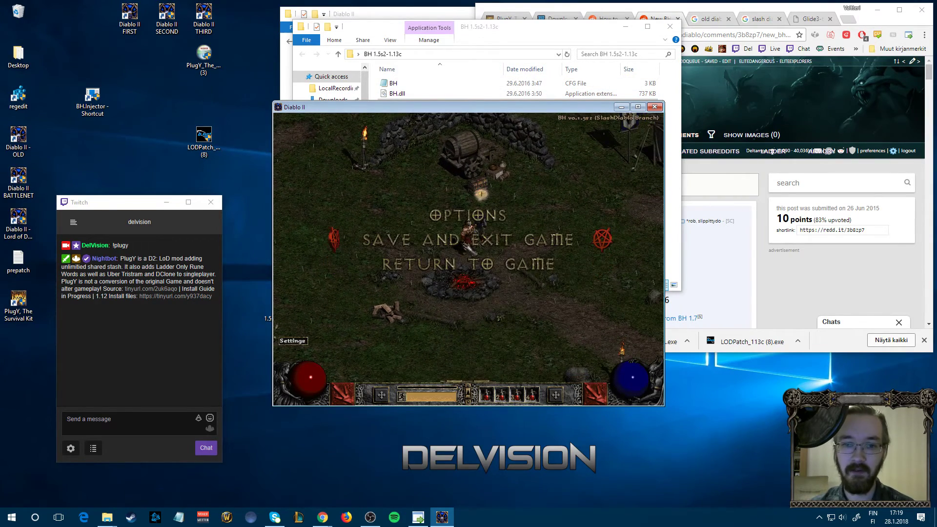
{"action": "key", "text": "Return"}
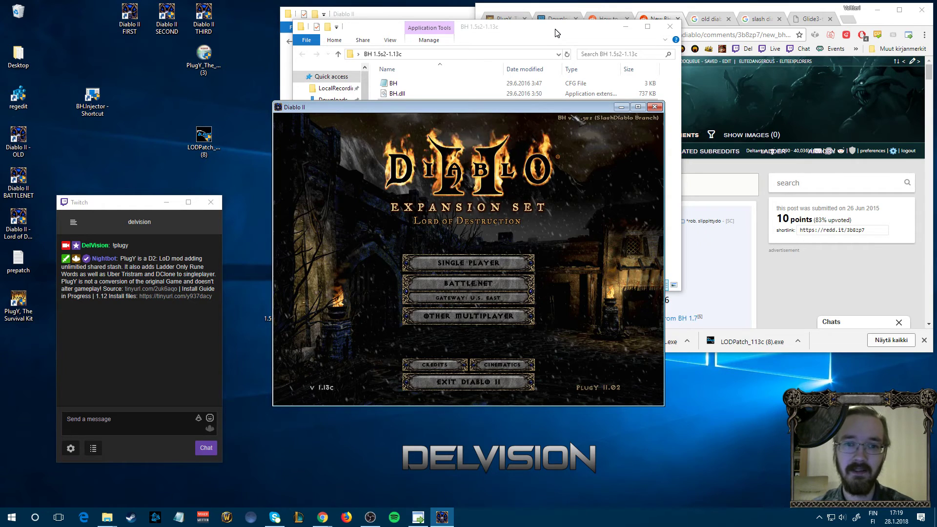
Browse to the Diablo II folder on the C: drive and find D2VidTst.
{"action": "left_click", "coordinate": [510, 35]}
{"action": "key", "text": "alt+Up"}
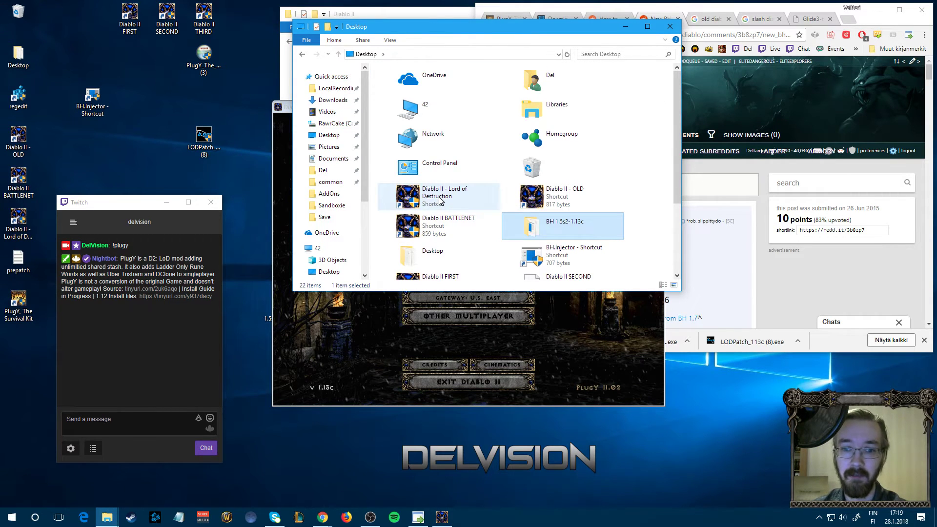
{"action": "left_click", "coordinate": [324, 248]}
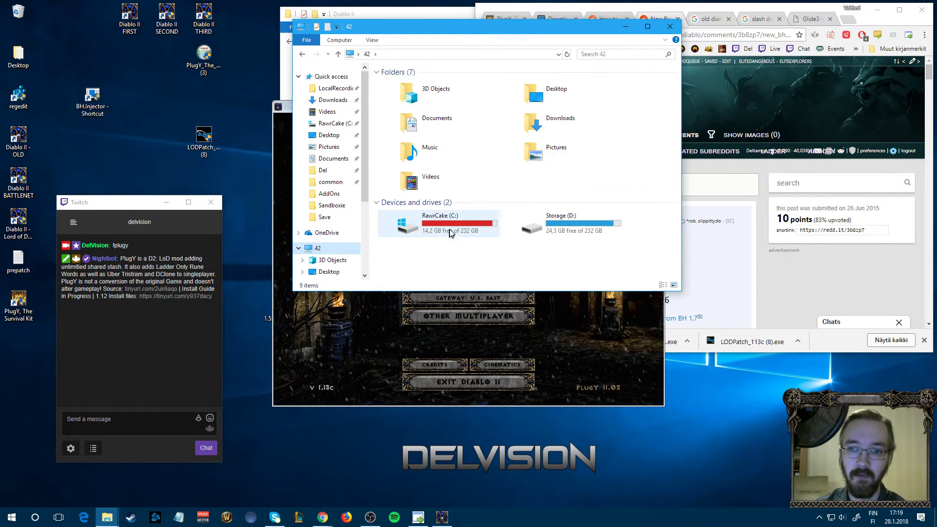
{"action": "double_click", "coordinate": [457, 223]}
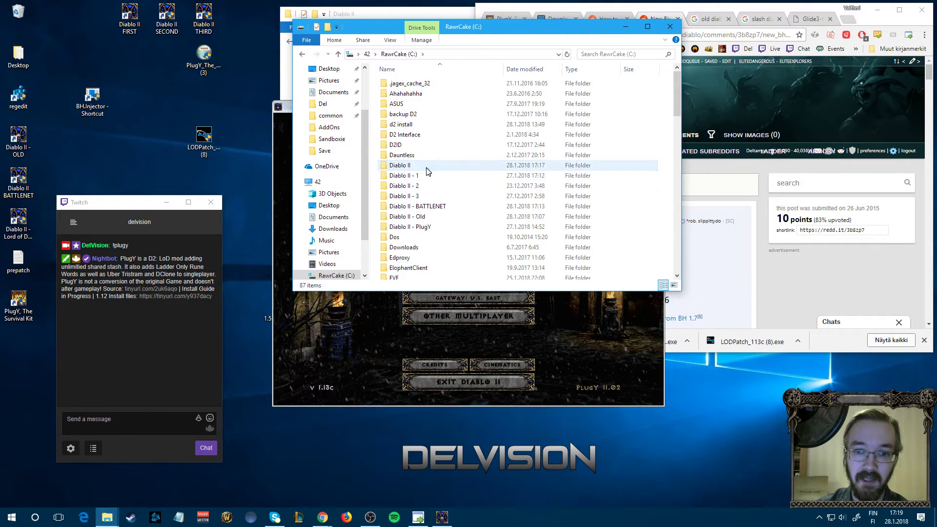
{"action": "double_click", "coordinate": [400, 166]}
{"action": "scroll", "coordinate": [426, 171], "scroll_direction": "down", "scroll_amount": 6}
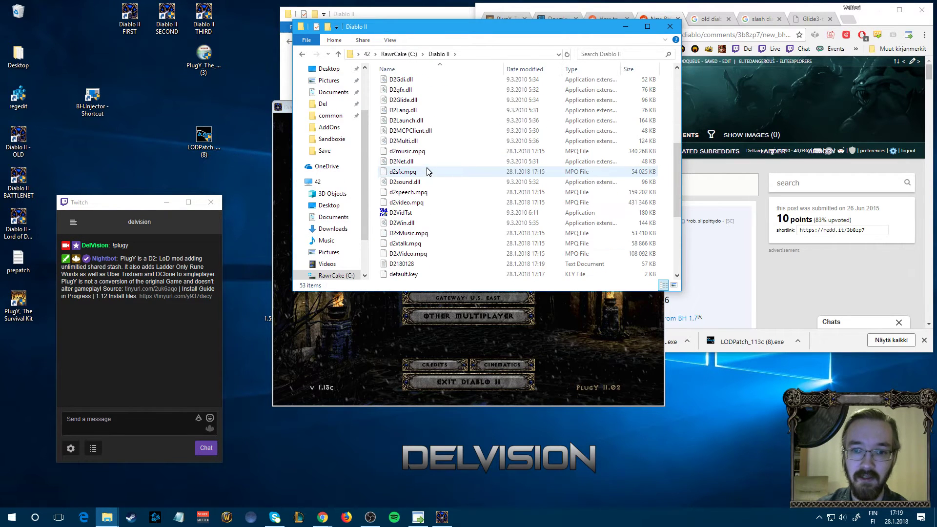
Make sure D2VidTst uses Windows XP (Service Pack 3) compatibility mode and runs as administrator.
{"action": "right_click", "coordinate": [406, 216]}
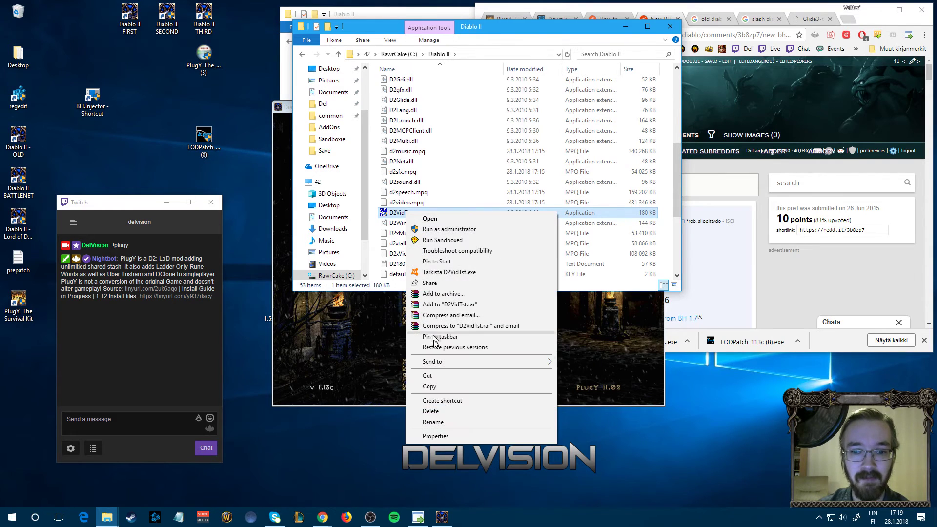
{"action": "left_click", "coordinate": [432, 436]}
{"action": "left_click", "coordinate": [456, 236]}
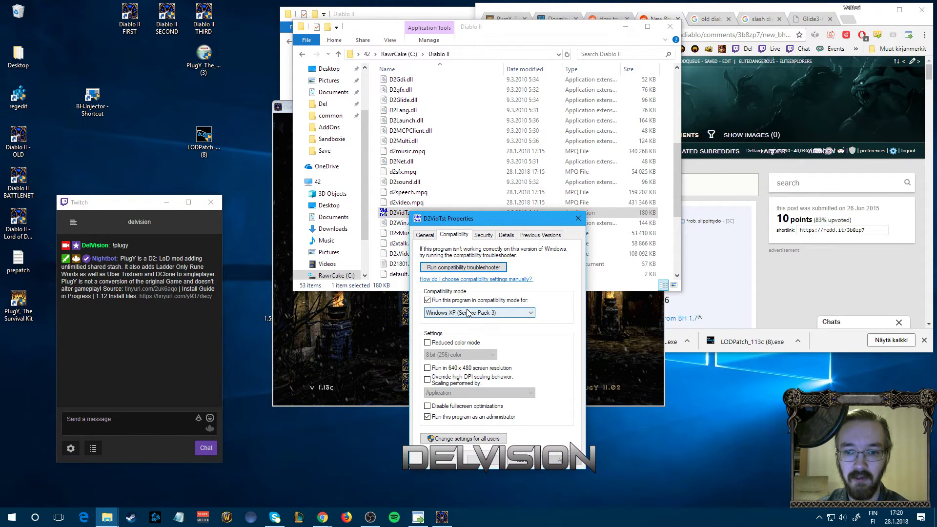
{"action": "left_click", "coordinate": [439, 312]}
{"action": "left_click", "coordinate": [439, 368]}
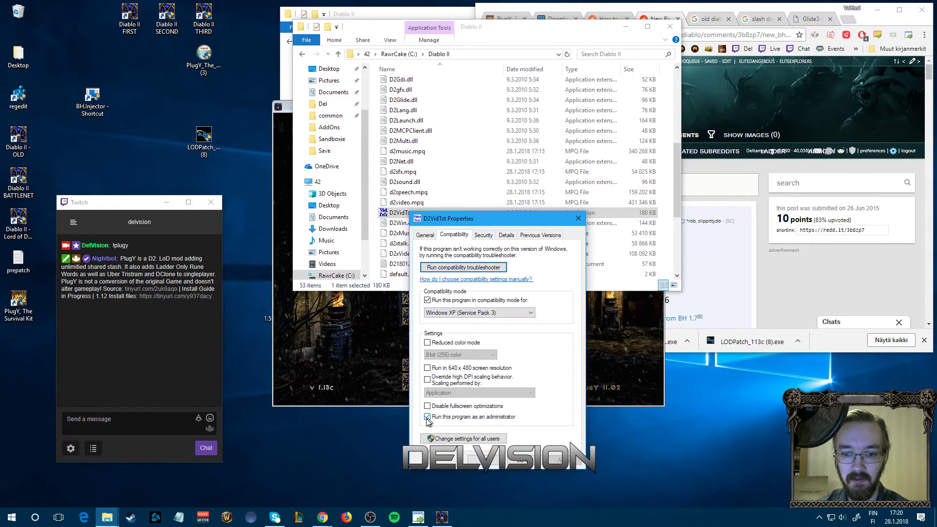
{"action": "left_click", "coordinate": [481, 460]}
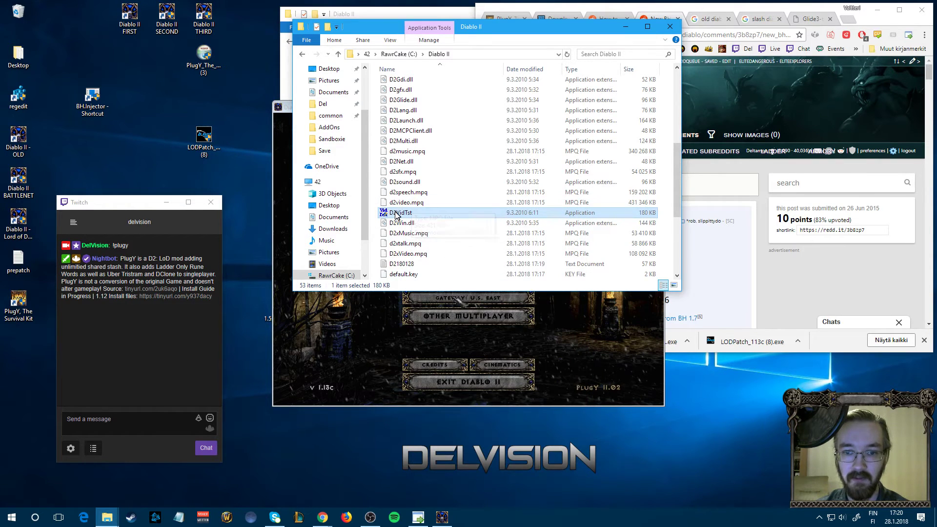
Close the running game, start D2VidTst, and accept the DirectDraw (2D) mode after skipping the video test.
{"action": "key", "text": "alt+Tab"}
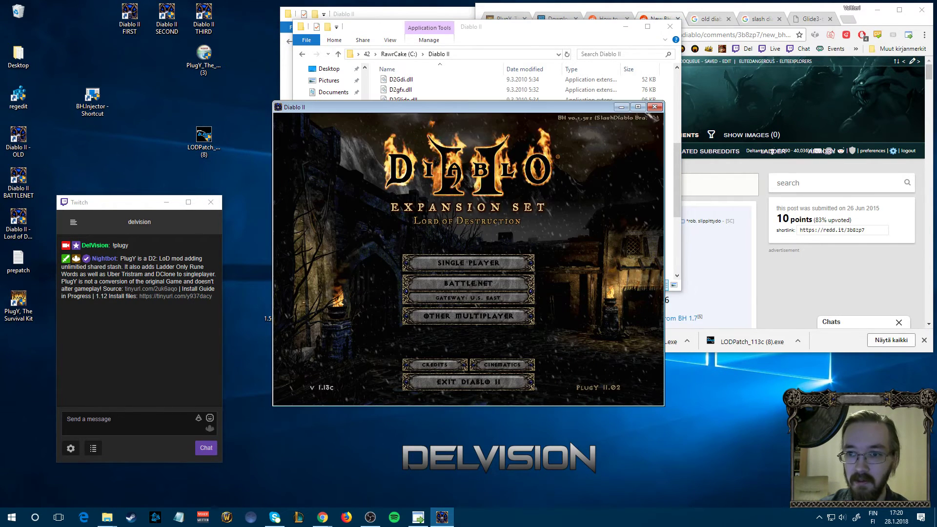
{"action": "left_click", "coordinate": [657, 108]}
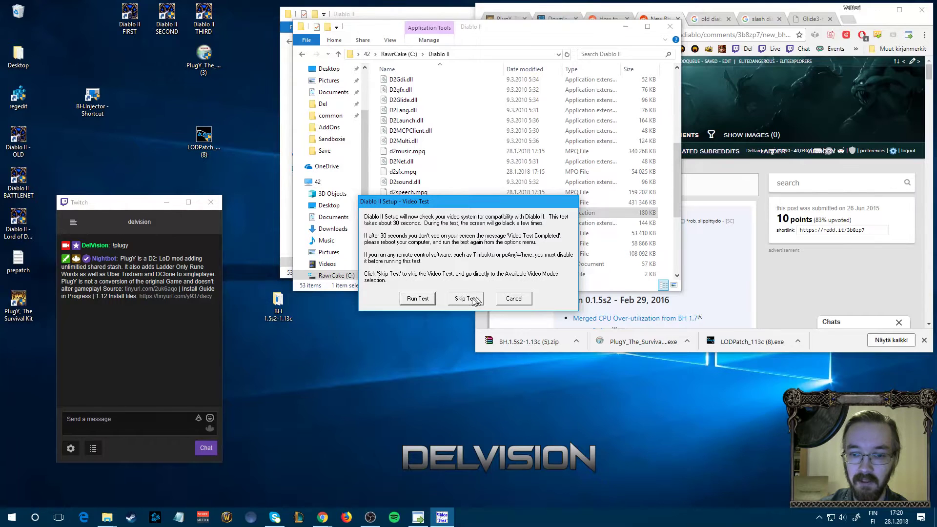
{"action": "left_click", "coordinate": [465, 298]}
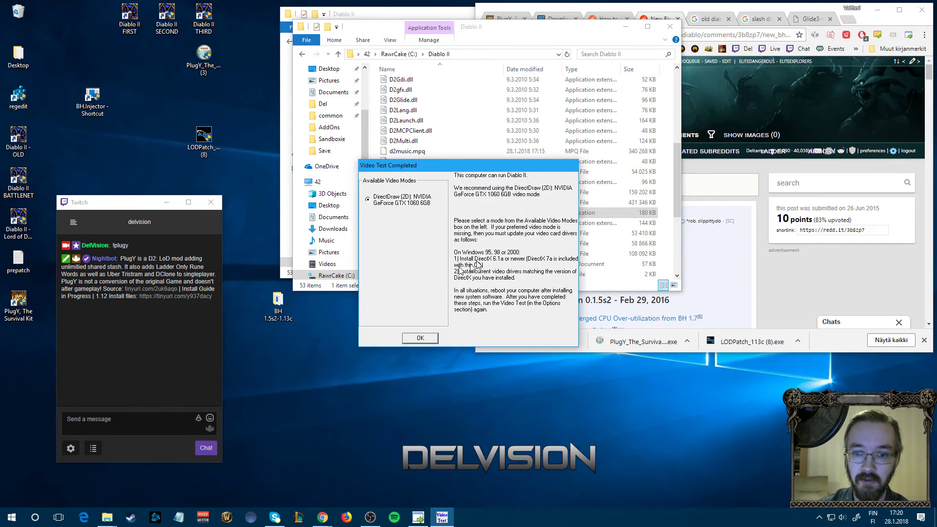
{"action": "left_click", "coordinate": [425, 339]}
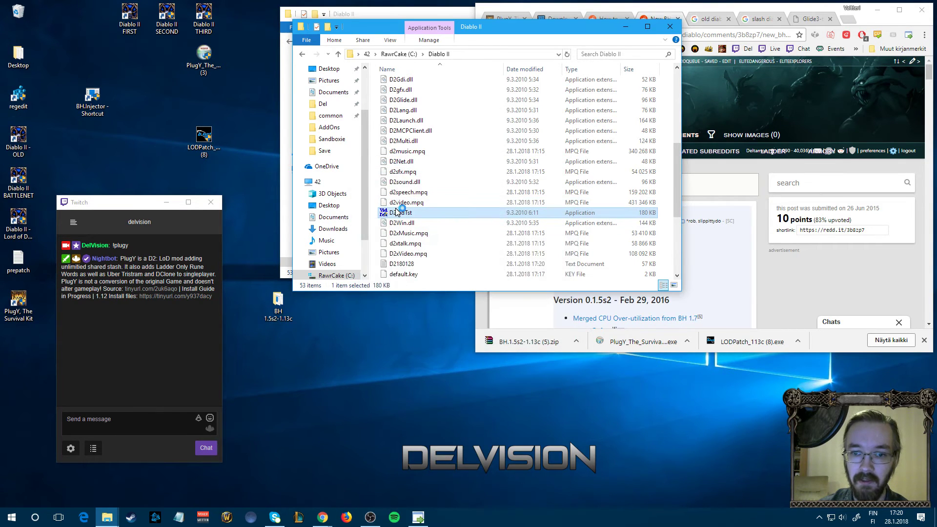
Run the full Diablo II video test and choose the DirectDraw (2D) video mode.
{"action": "left_click", "coordinate": [418, 297]}
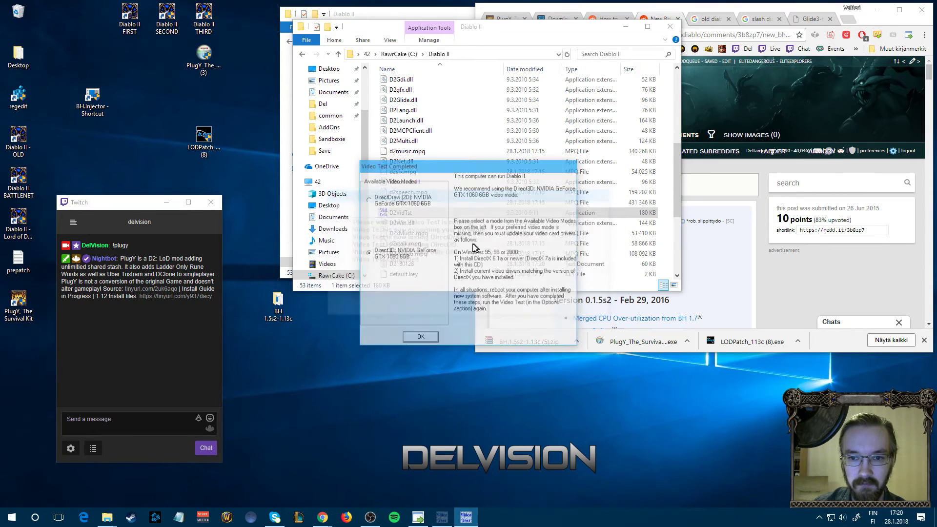
{"action": "left_click", "coordinate": [369, 202]}
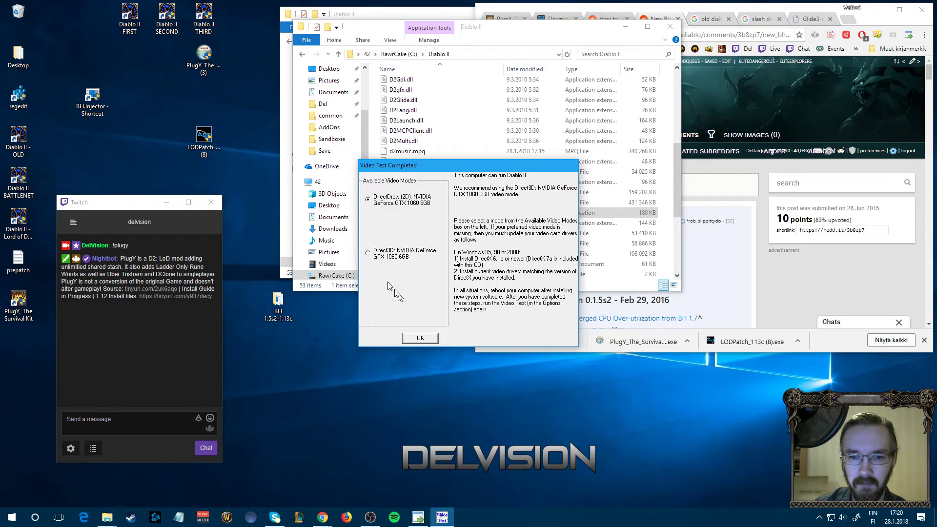
{"action": "left_click", "coordinate": [420, 339]}
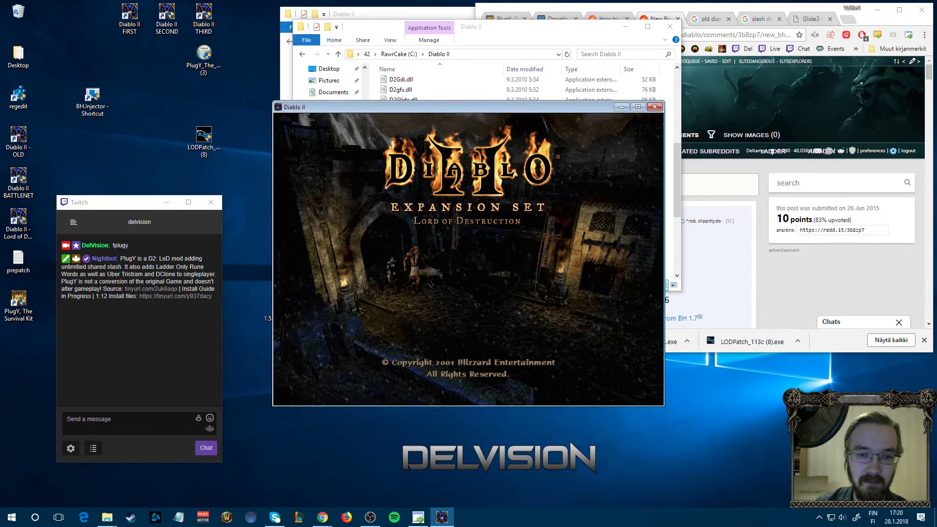
Exit the game, save the PlugY shortcut target as "C:\Diablo II\Mod PlugY\PlugY.exe" without extra parameters, and test it full screen before exiting again.
{"action": "left_click", "coordinate": [496, 386]}
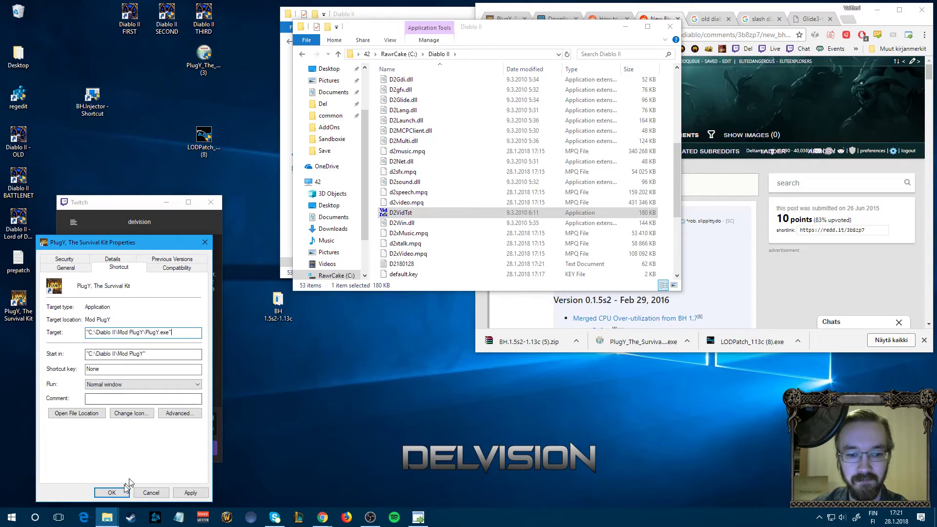
{"action": "left_click", "coordinate": [128, 490]}
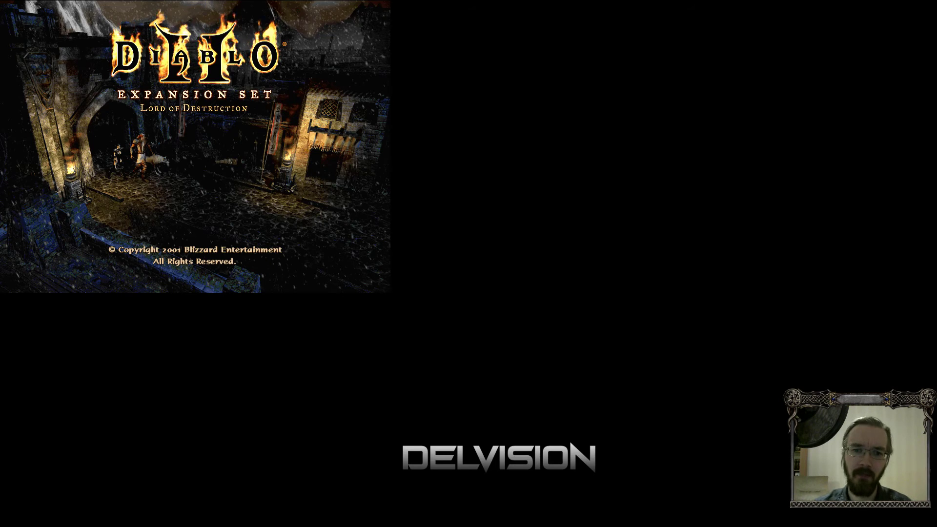
{"action": "key", "text": "space"}
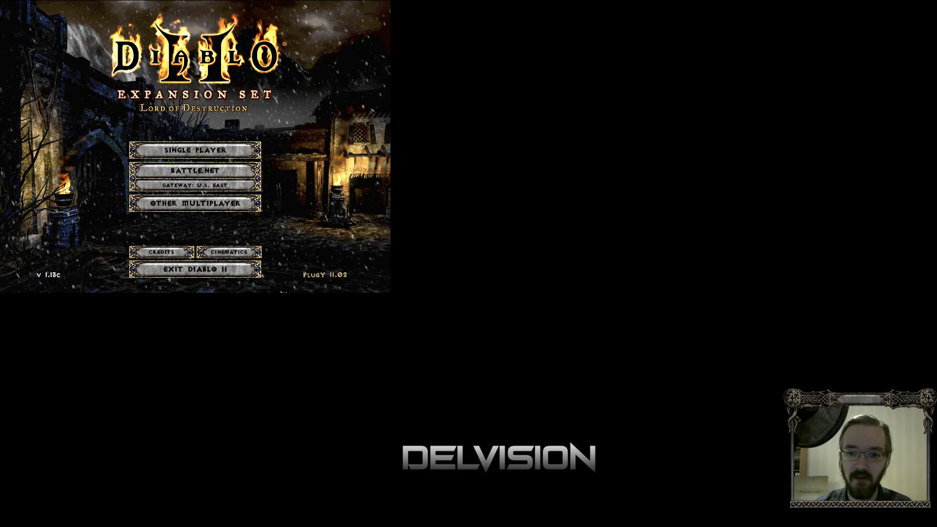
{"action": "left_click", "coordinate": [149, 270]}
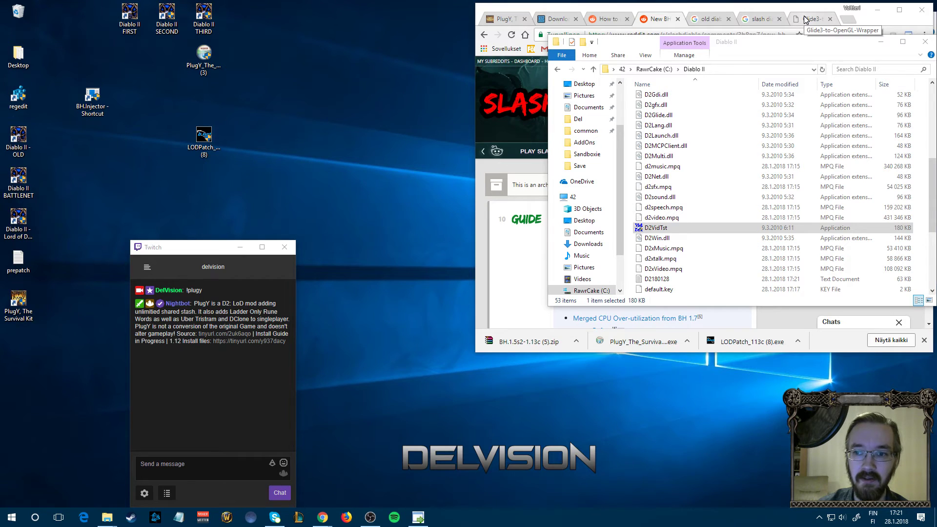
Download gl32ogl14e.zip version 1.4e from the Glide wrapper page and extract it to its own folder on the desktop.
{"action": "left_click_drag", "start_coordinate": [752, 43], "coordinate": [367, 72]}
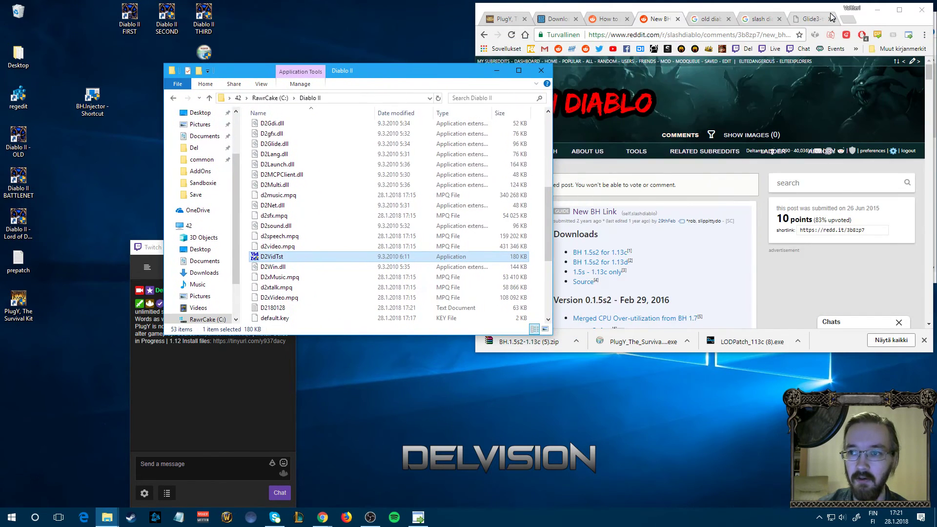
{"action": "left_click", "coordinate": [831, 16]}
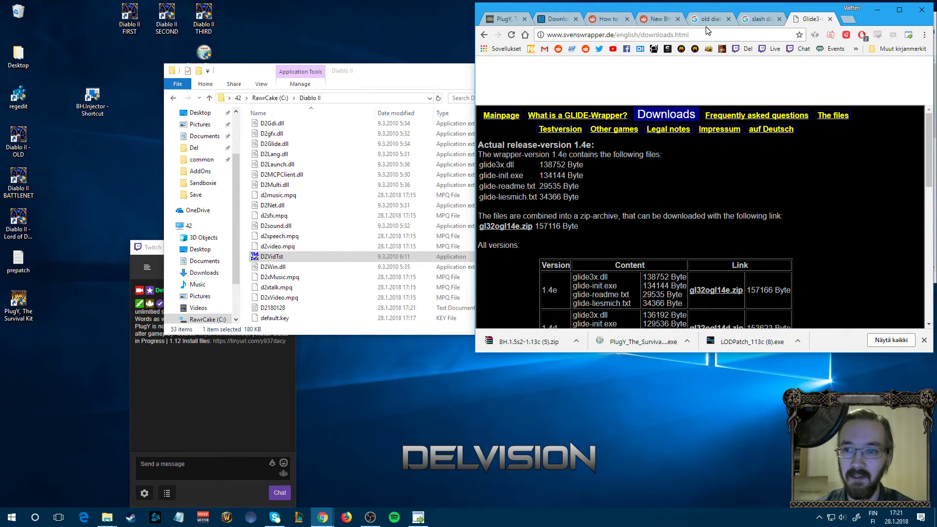
{"action": "left_click", "coordinate": [715, 292]}
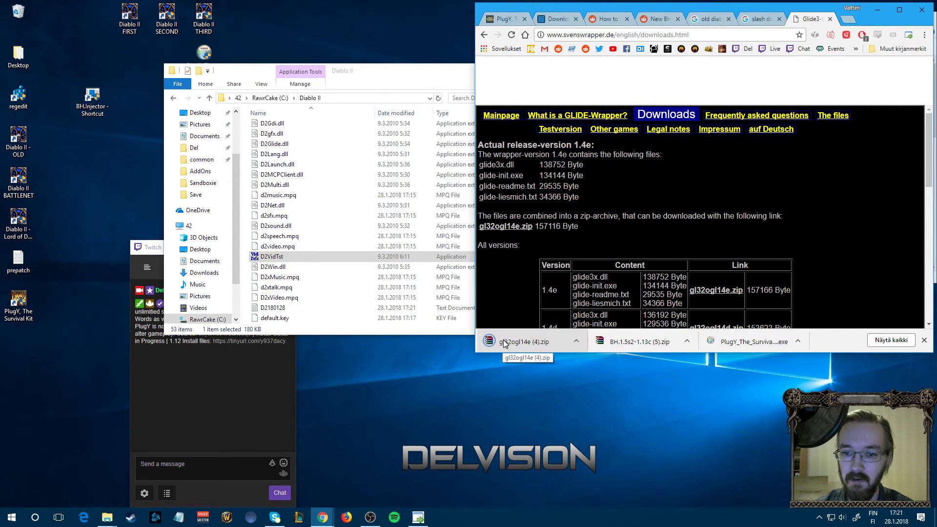
{"action": "left_click_drag", "start_coordinate": [504, 343], "coordinate": [366, 376]}
{"action": "right_click", "coordinate": [354, 346]}
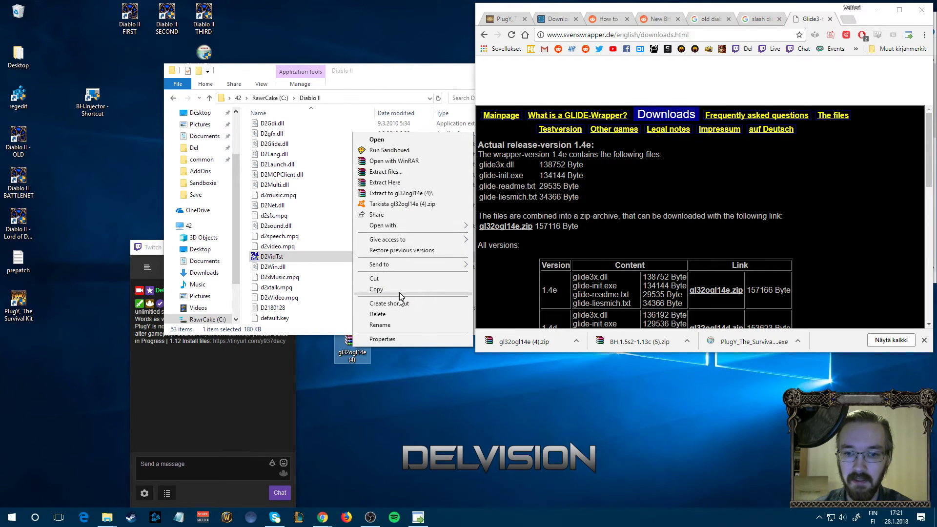
{"action": "left_click", "coordinate": [424, 194]}
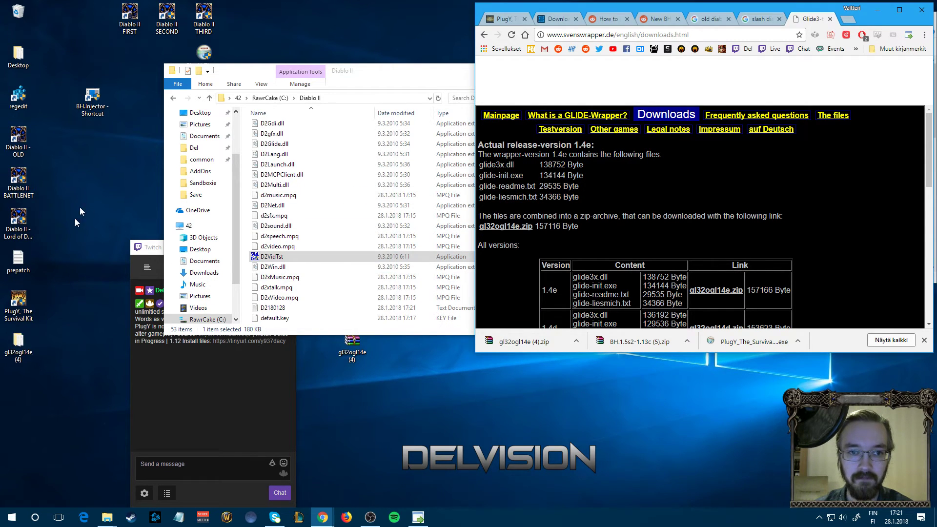
Copy glide3x.dll, glide-init, glide-liesmich and glide-readme from the extracted gl32ogl14e folder into C:\Diablo II.
{"action": "left_click_drag", "start_coordinate": [333, 224], "coordinate": [280, 136]}
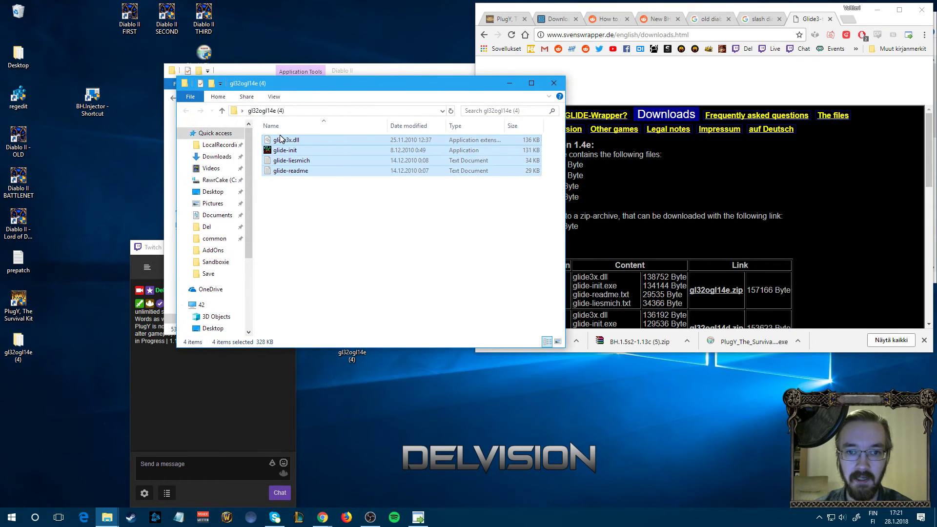
{"action": "left_click_drag", "start_coordinate": [306, 93], "coordinate": [671, 145]}
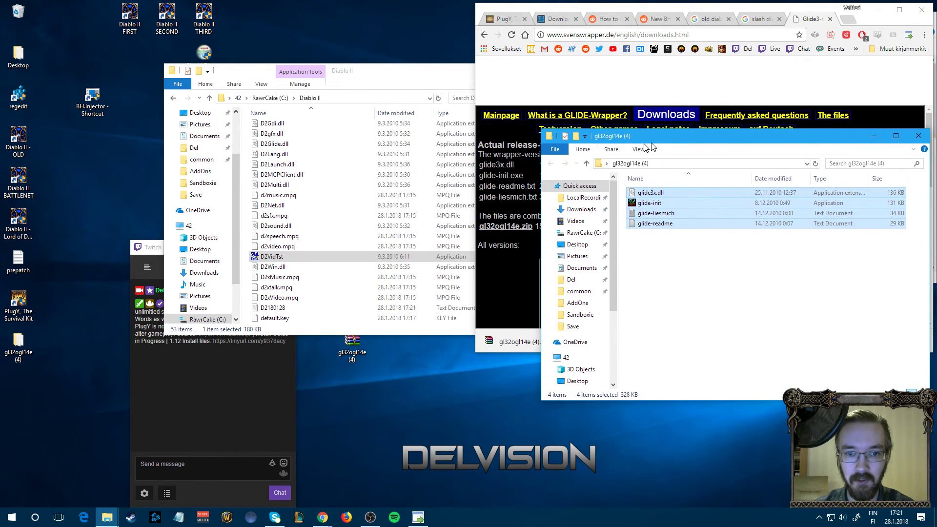
{"action": "left_click", "coordinate": [246, 188]}
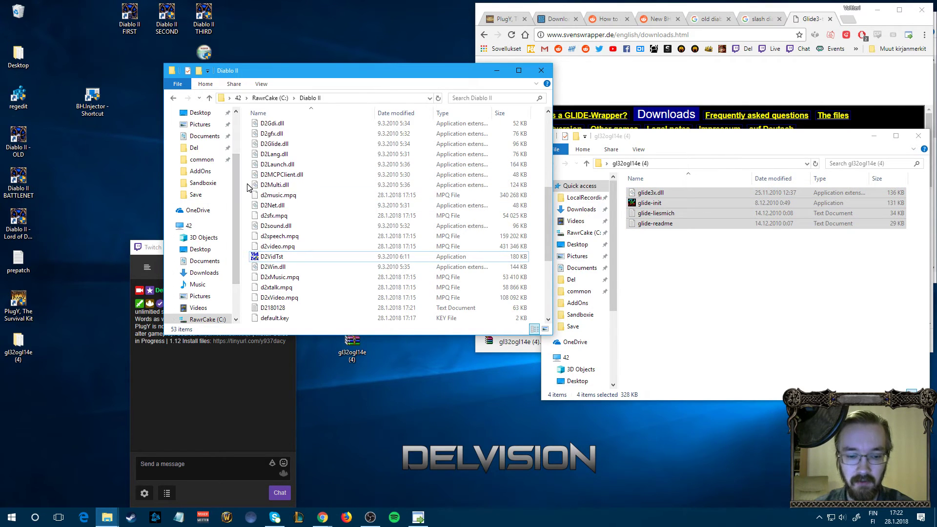
{"action": "key", "text": "ctrl+v"}
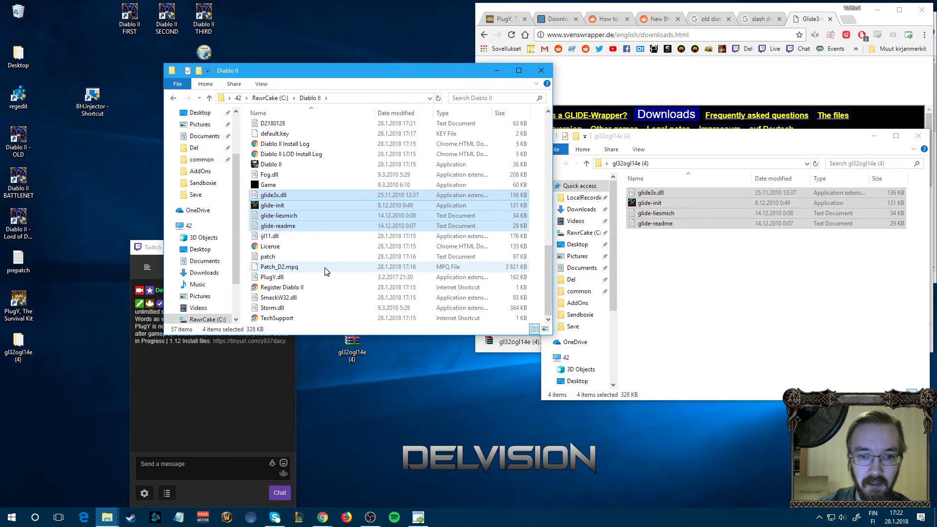
Start glide-init from the Diablo II folder, keep its language English and remove the wrapper's registry entries.
{"action": "double_click", "coordinate": [273, 205]}
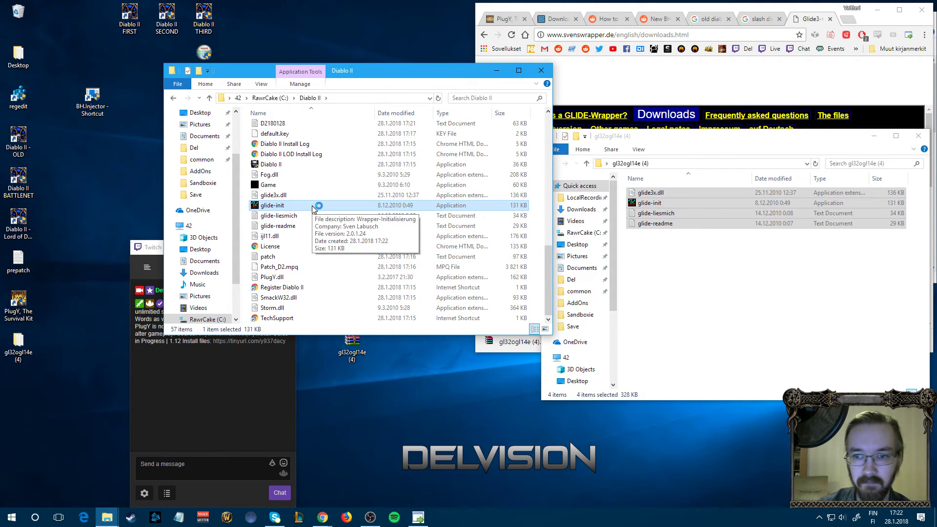
{"action": "left_click", "coordinate": [762, 296]}
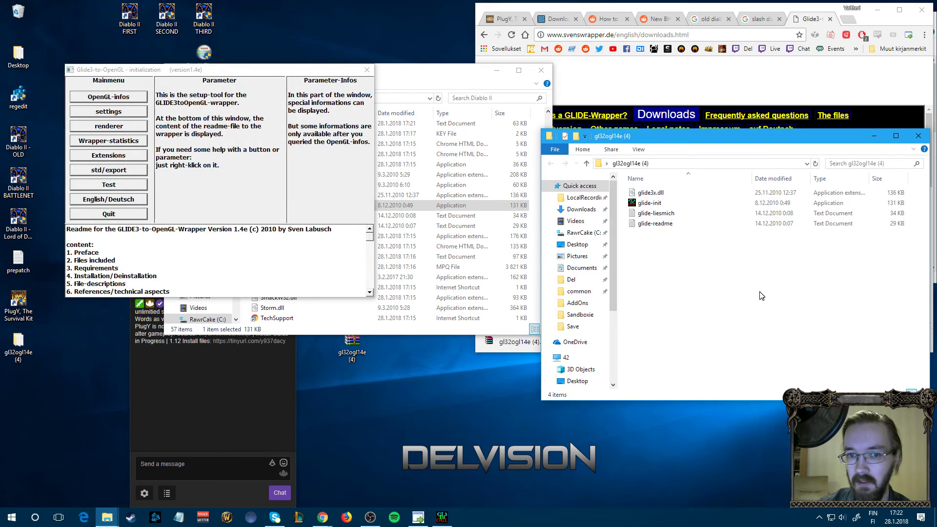
{"action": "left_click", "coordinate": [114, 200]}
{"action": "left_click", "coordinate": [108, 199]}
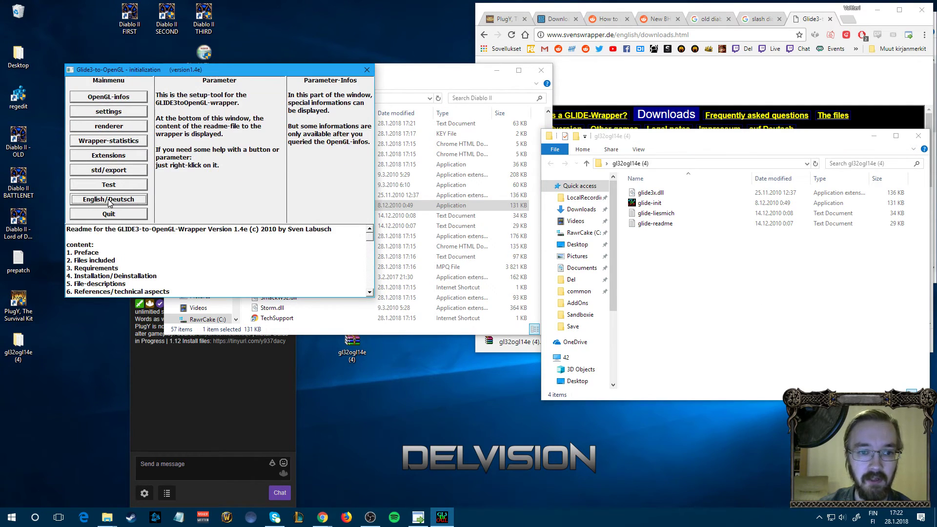
{"action": "left_click", "coordinate": [106, 171]}
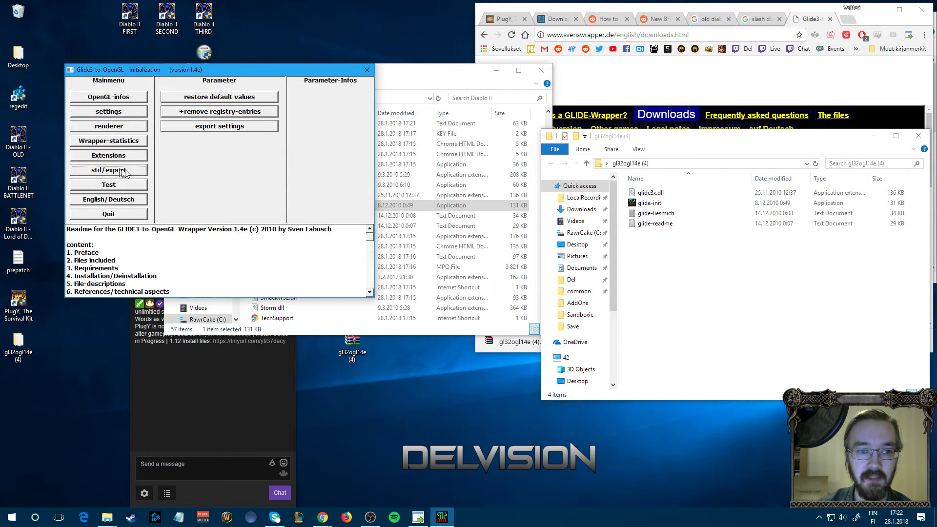
{"action": "left_click", "coordinate": [207, 112]}
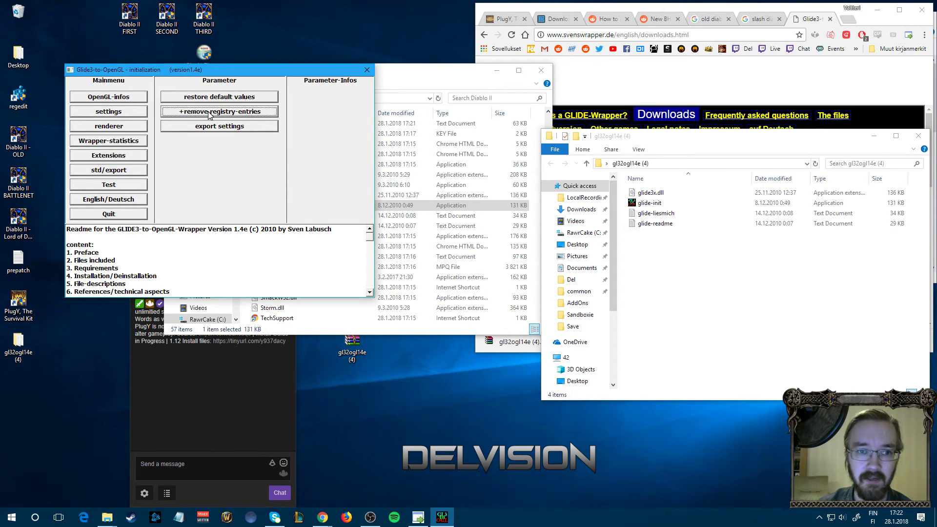
Enable window-mode and captured mouse in the Glide wrapper settings.
{"action": "left_click", "coordinate": [110, 112]}
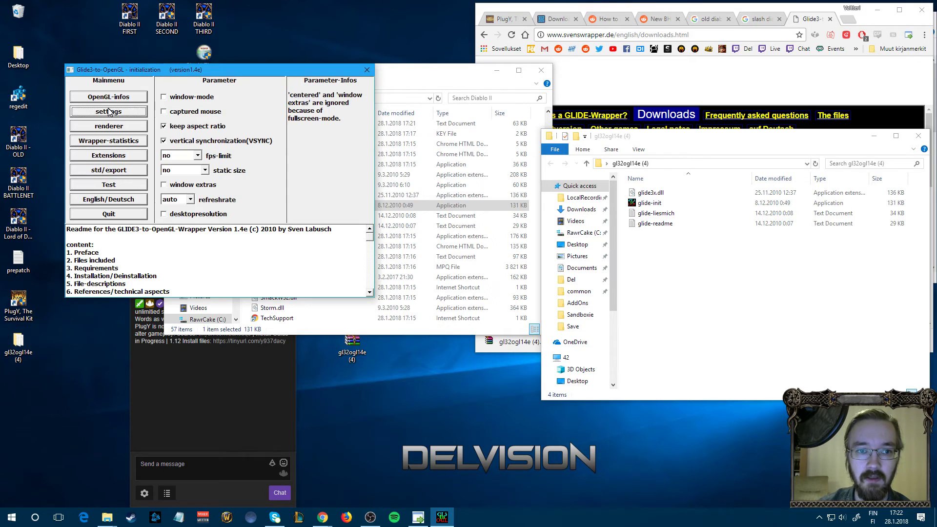
{"action": "left_click", "coordinate": [165, 98]}
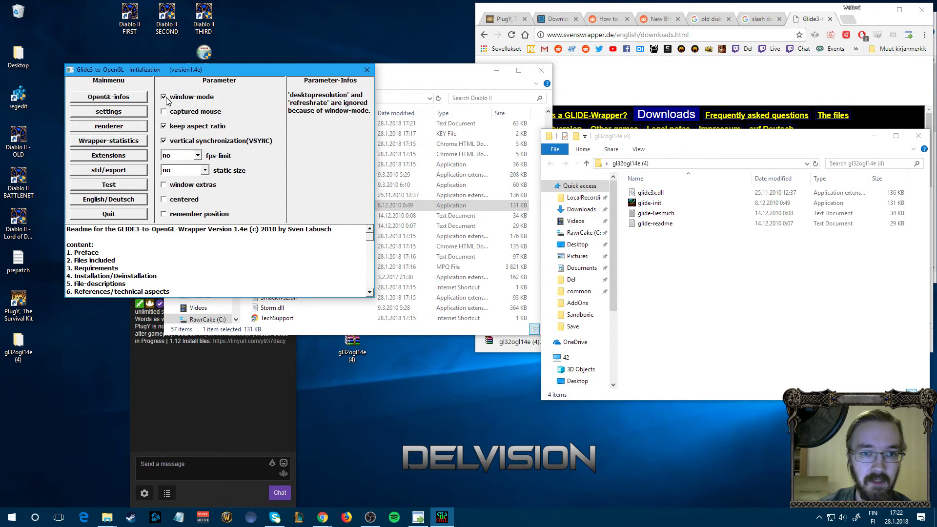
{"action": "left_click", "coordinate": [164, 113]}
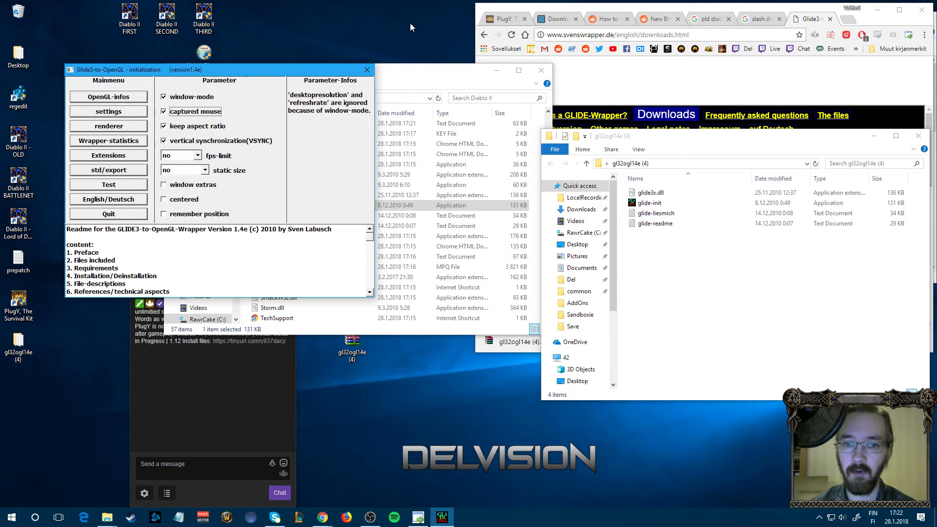
Run the D2VidTst video test from the Diablo II folder and accept the 3dfx Glide video mode.
{"action": "left_click", "coordinate": [405, 68]}
{"action": "scroll", "coordinate": [296, 201], "scroll_direction": "up", "scroll_amount": 3}
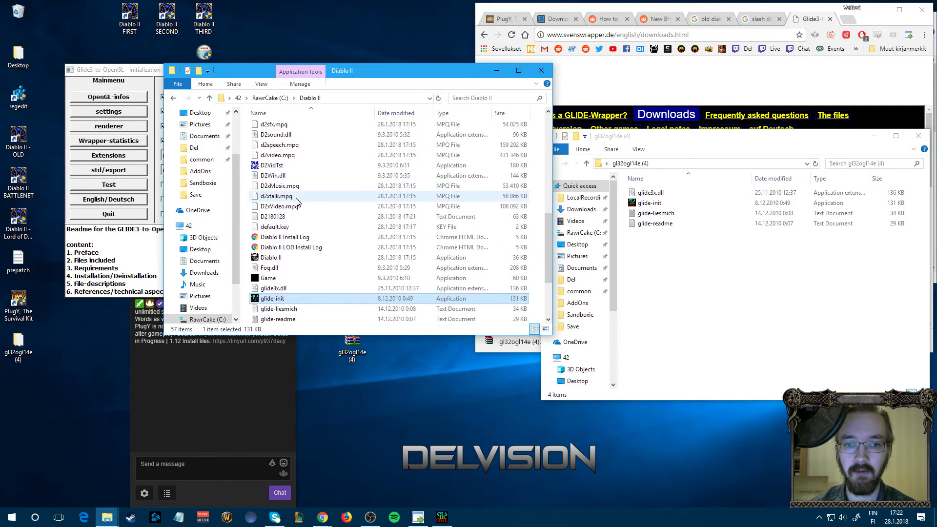
{"action": "scroll", "coordinate": [297, 201], "scroll_direction": "up", "scroll_amount": 2}
{"action": "double_click", "coordinate": [285, 217]}
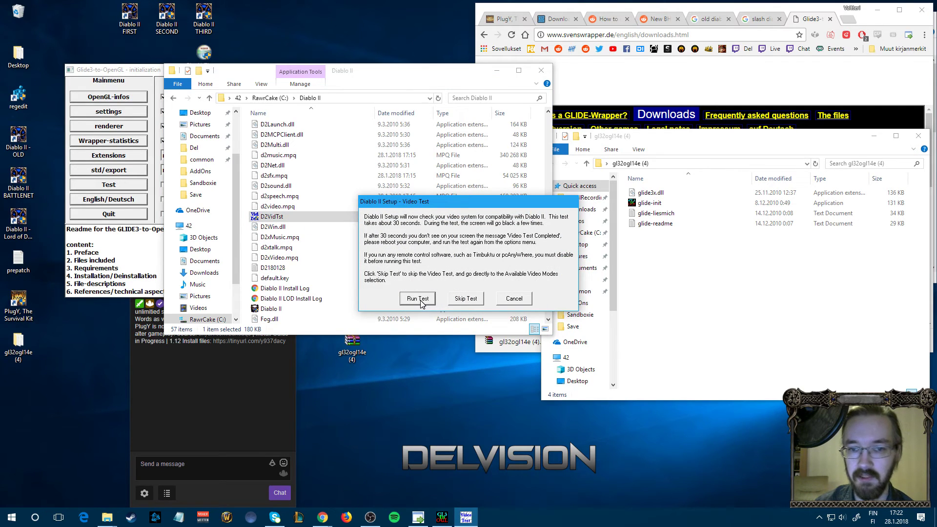
{"action": "left_click", "coordinate": [420, 299]}
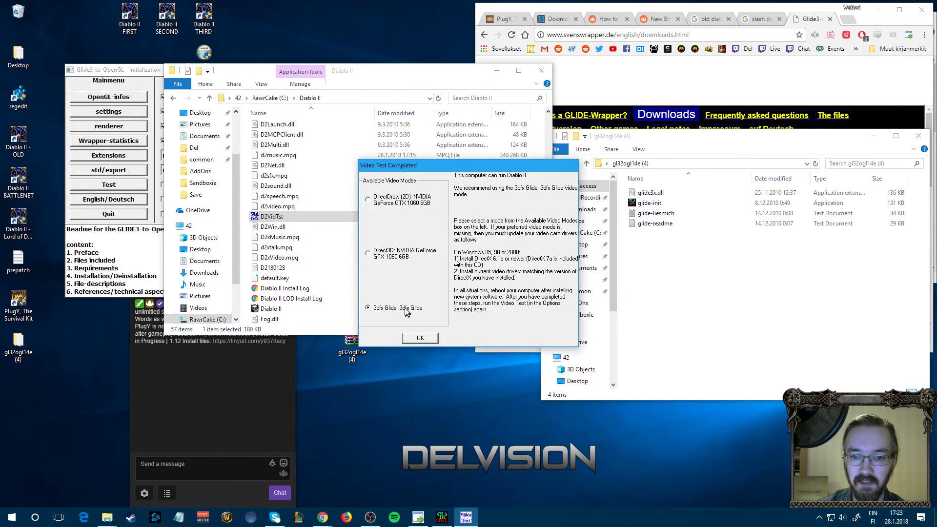
{"action": "left_click", "coordinate": [420, 338]}
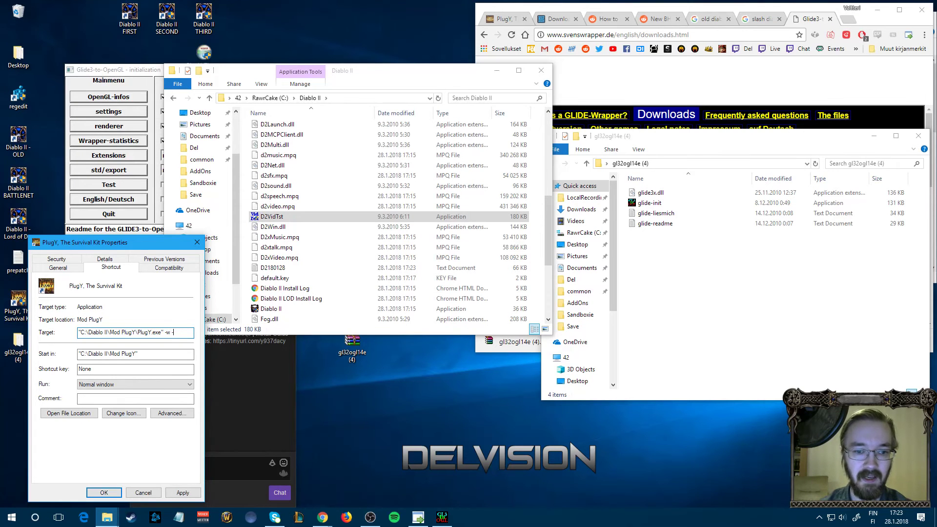
Save the PlugY shortcut target as "C:\Diablo II\Mod PlugY\PlugY.exe" with the parameters -w -3dfx.
{"action": "type", "text": "3d"}
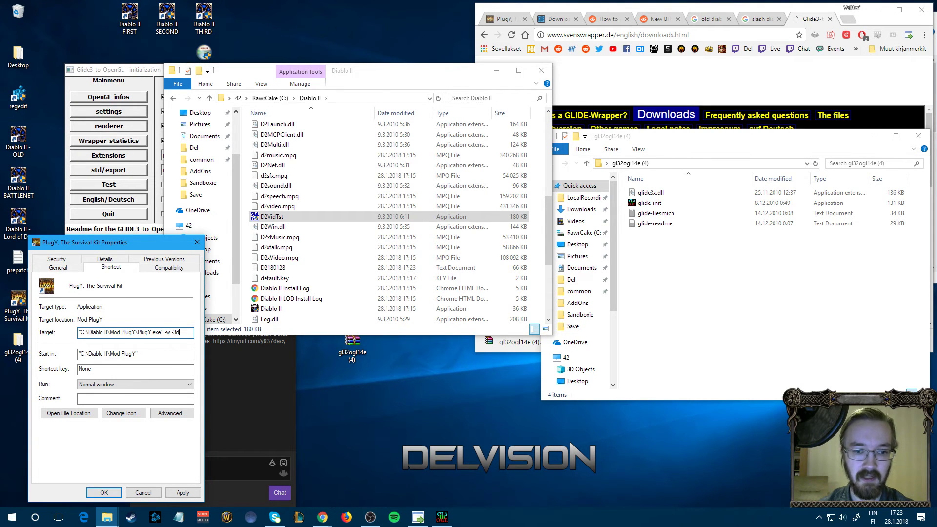
{"action": "type", "text": "fx"}
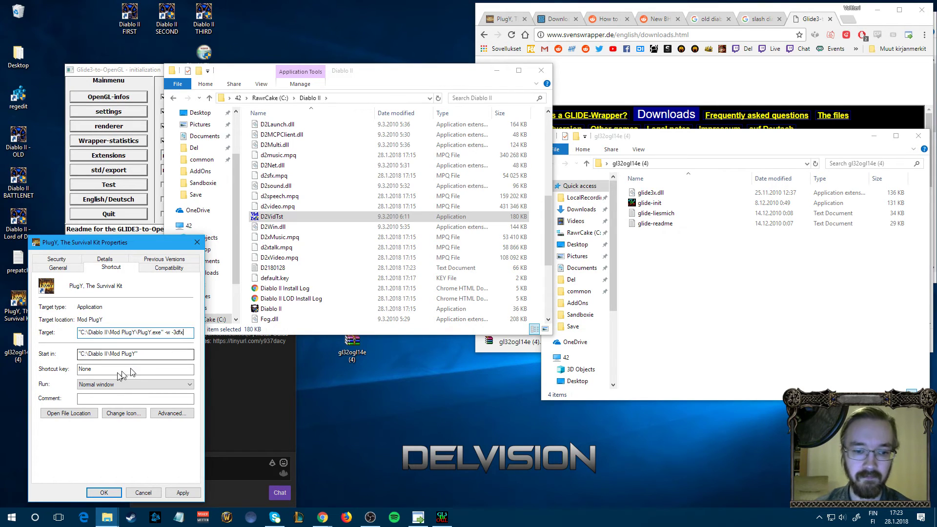
{"action": "left_click", "coordinate": [102, 492]}
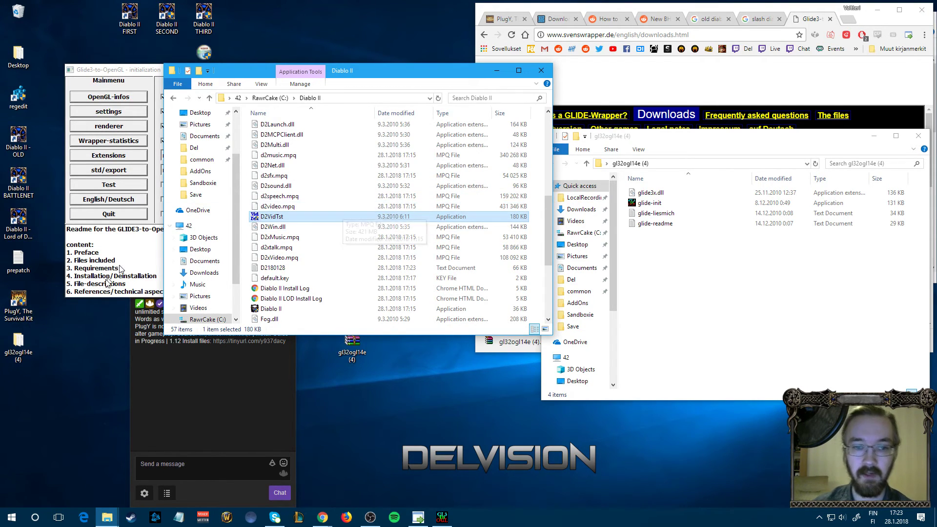
Launch the game from the PlugY shortcut to test it windowed, and turn off window-mode in the Glide wrapper settings.
{"action": "left_click", "coordinate": [162, 238]}
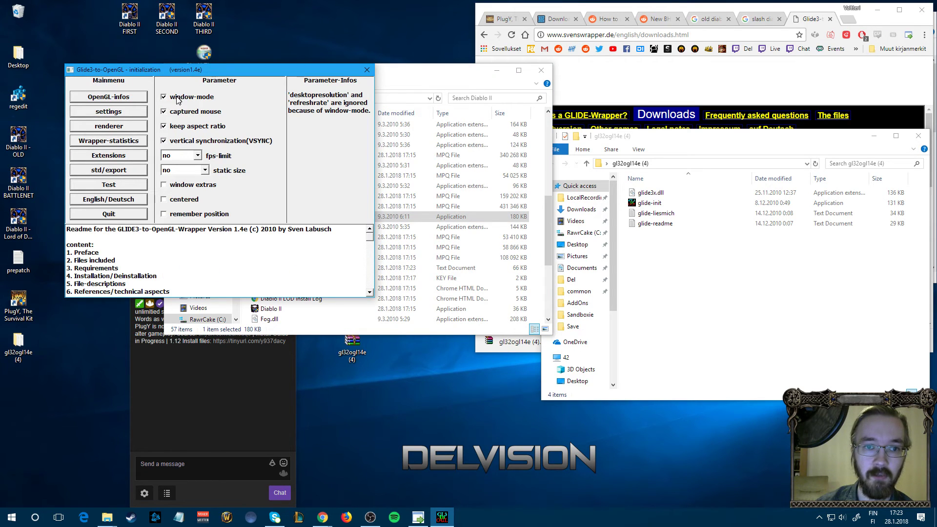
{"action": "double_click", "coordinate": [16, 310]}
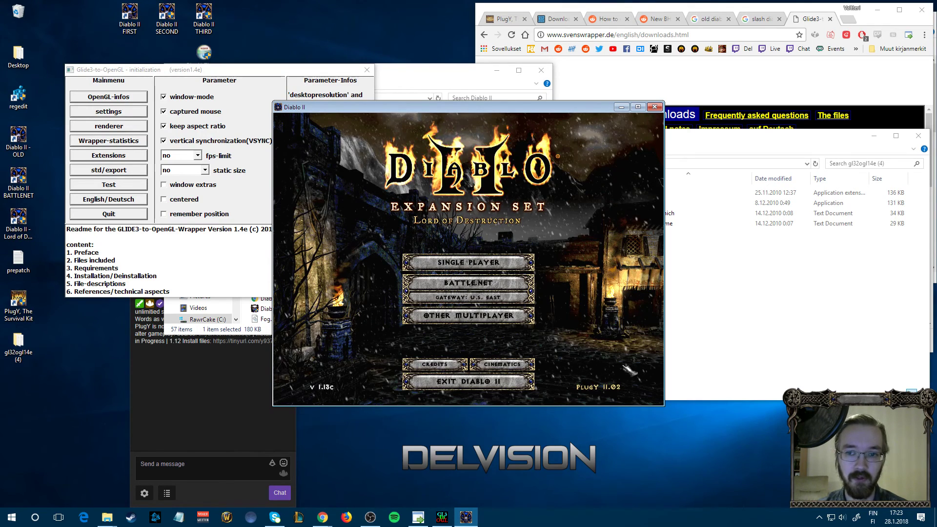
{"action": "key", "text": "alt+Tab"}
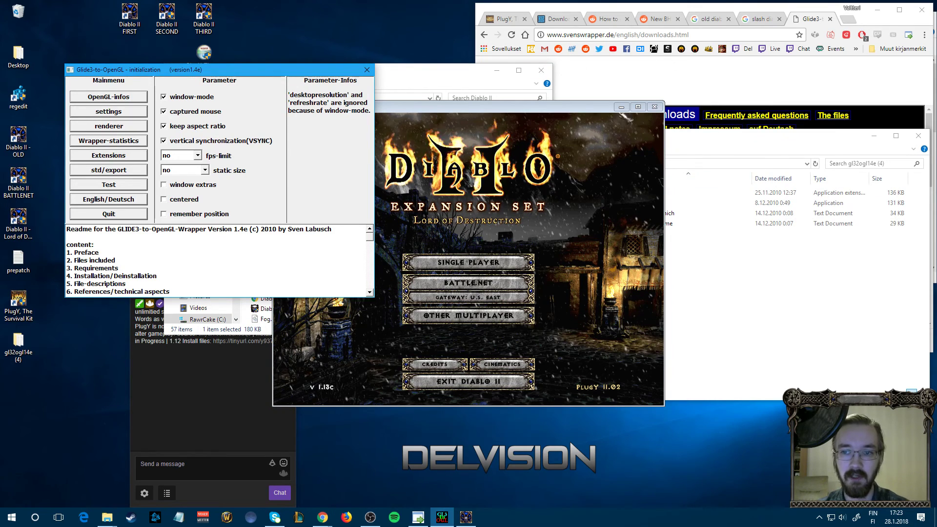
{"action": "key", "text": "alt+Tab"}
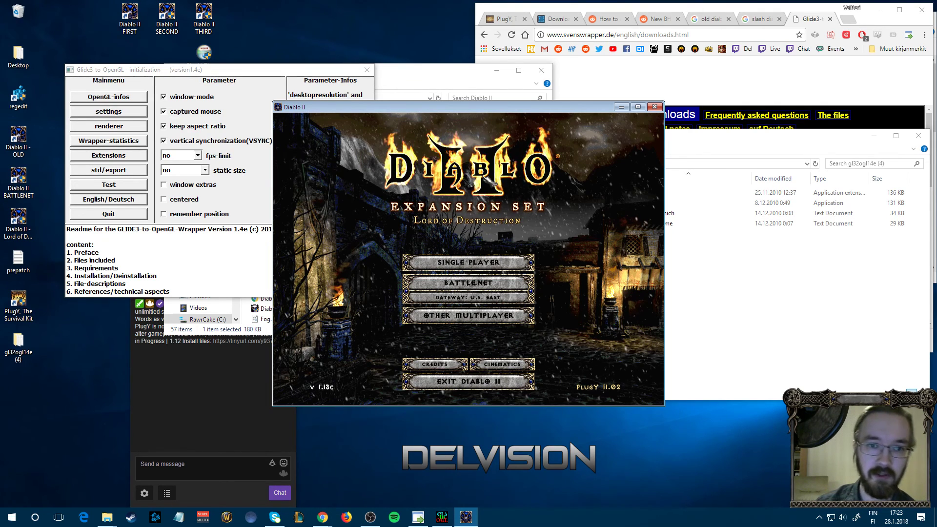
{"action": "key", "text": "alt+Tab"}
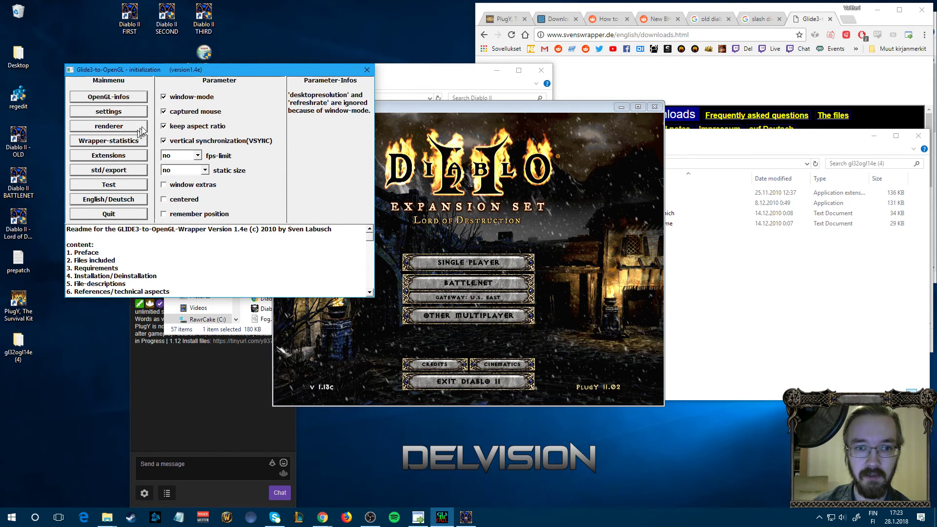
{"action": "left_click", "coordinate": [164, 98]}
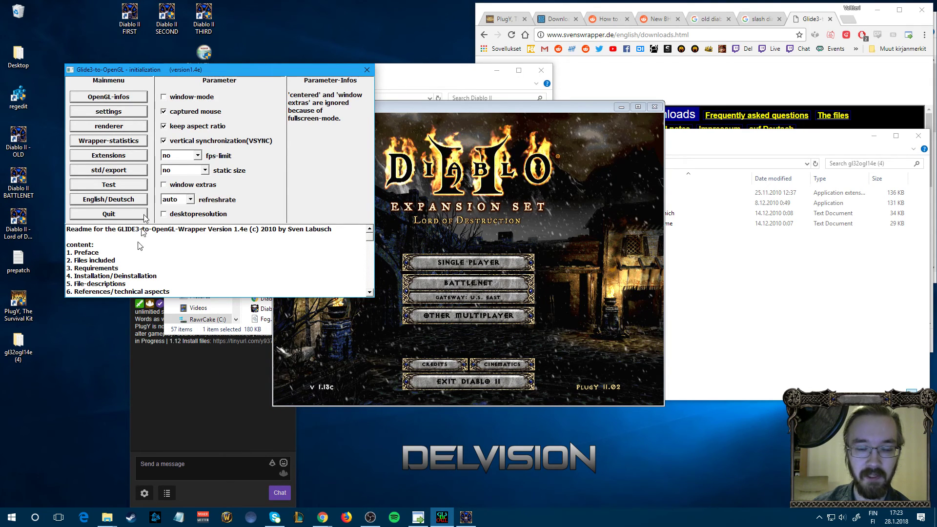
Examine the scaling options under Adjust Desktop Size and Position in the NVIDIA Control Panel and close it.
{"action": "right_click", "coordinate": [73, 386]}
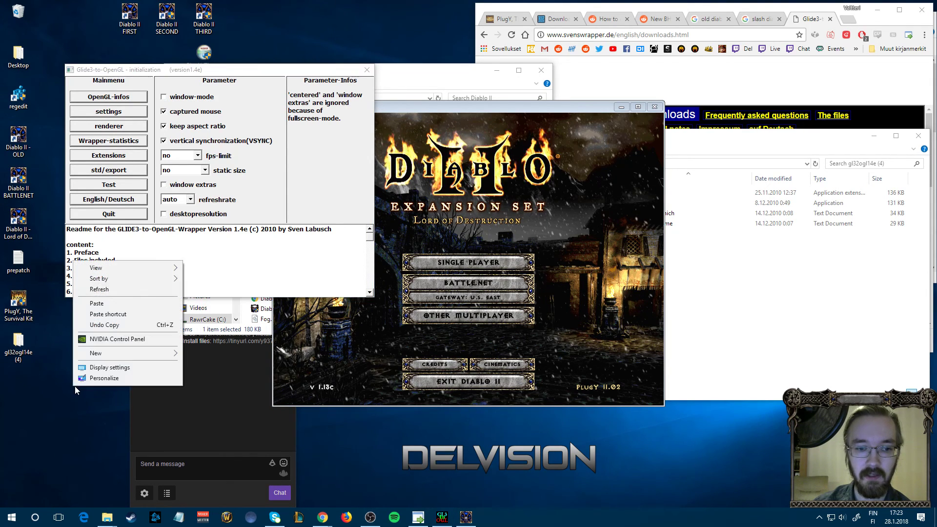
{"action": "left_click", "coordinate": [110, 339]}
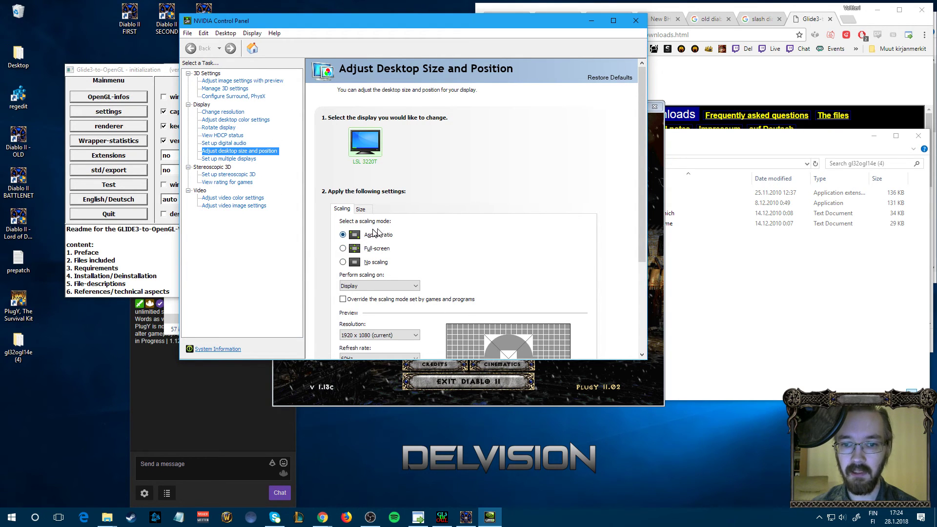
{"action": "left_click", "coordinate": [636, 20]}
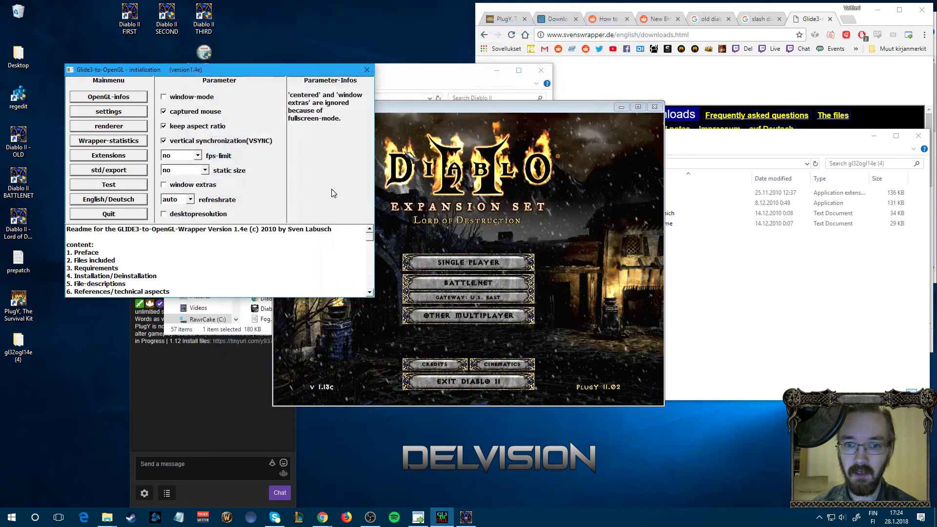
Set the desktop resolution to 1280 × 720 in the Windows display settings and keep the change.
{"action": "right_click", "coordinate": [94, 367]}
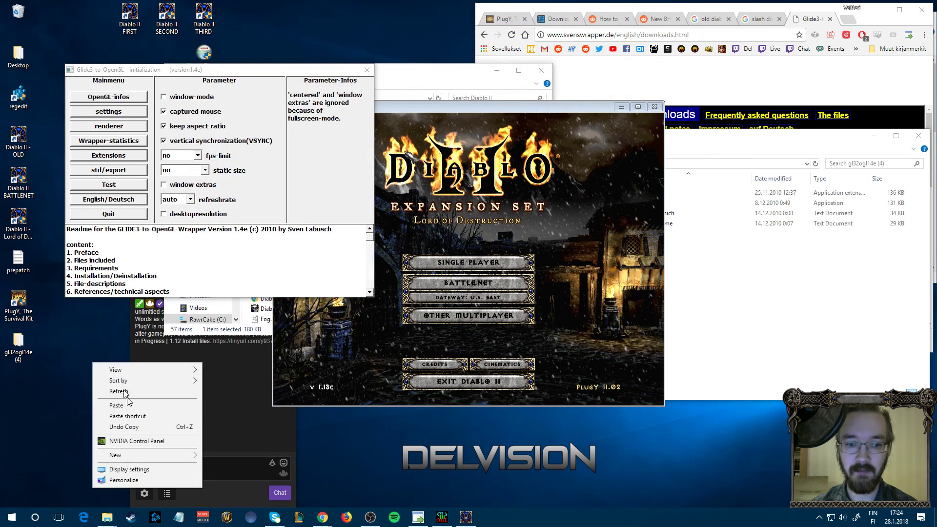
{"action": "left_click", "coordinate": [133, 470]}
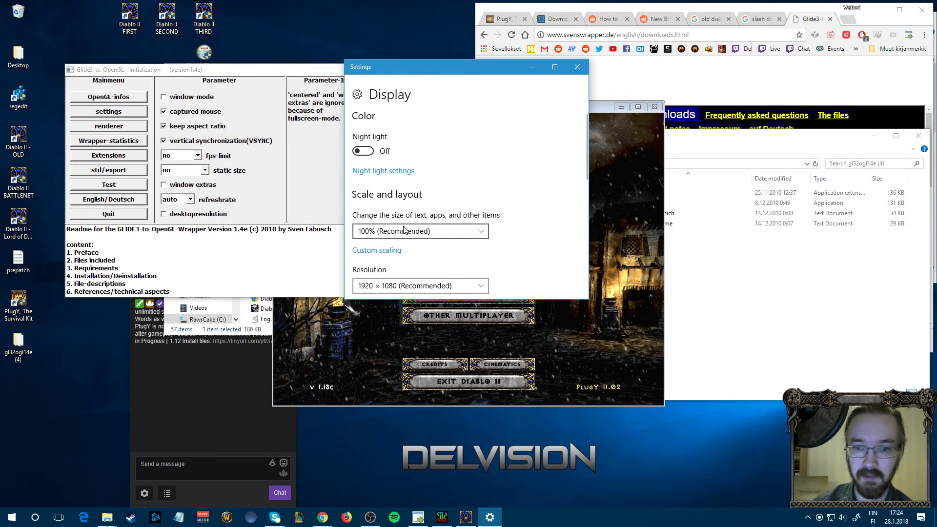
{"action": "left_click", "coordinate": [423, 283]}
{"action": "scroll", "coordinate": [426, 206], "scroll_direction": "down", "scroll_amount": 2}
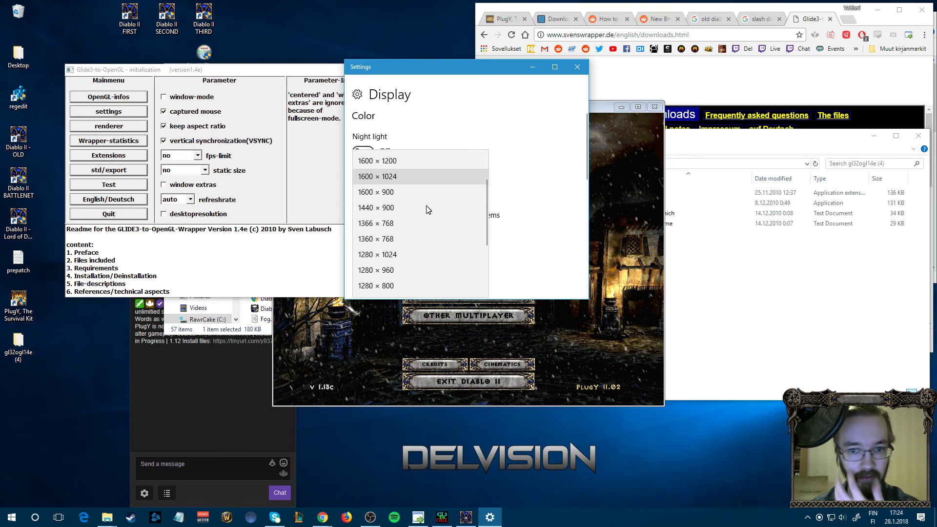
{"action": "scroll", "coordinate": [426, 206], "scroll_direction": "down", "scroll_amount": 2}
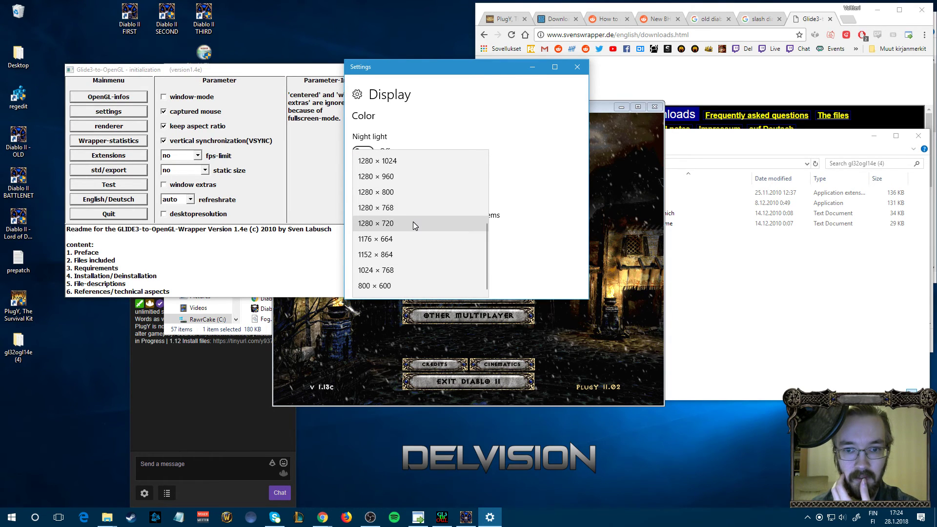
{"action": "left_click", "coordinate": [413, 223]}
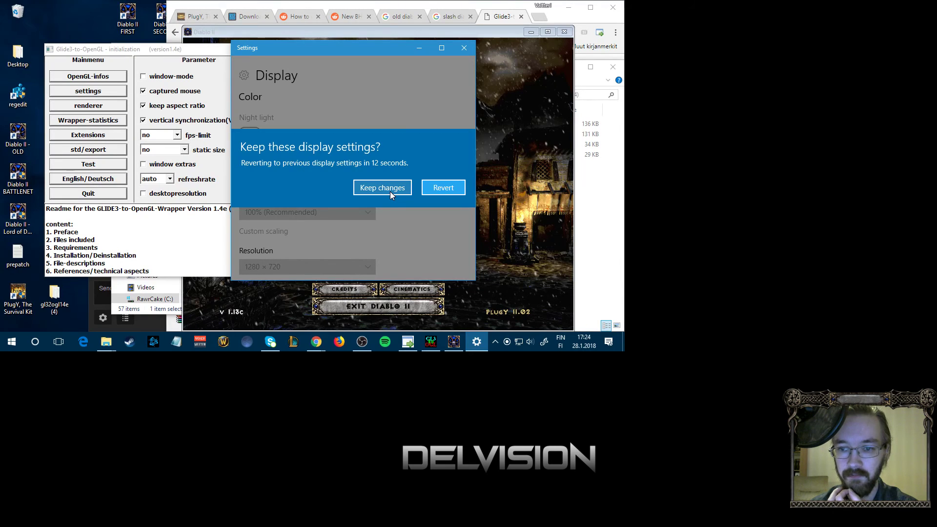
{"action": "left_click", "coordinate": [390, 190]}
Change the desktop resolution to 800 × 600.
{"action": "scroll", "coordinate": [322, 234], "scroll_direction": "down", "scroll_amount": 2}
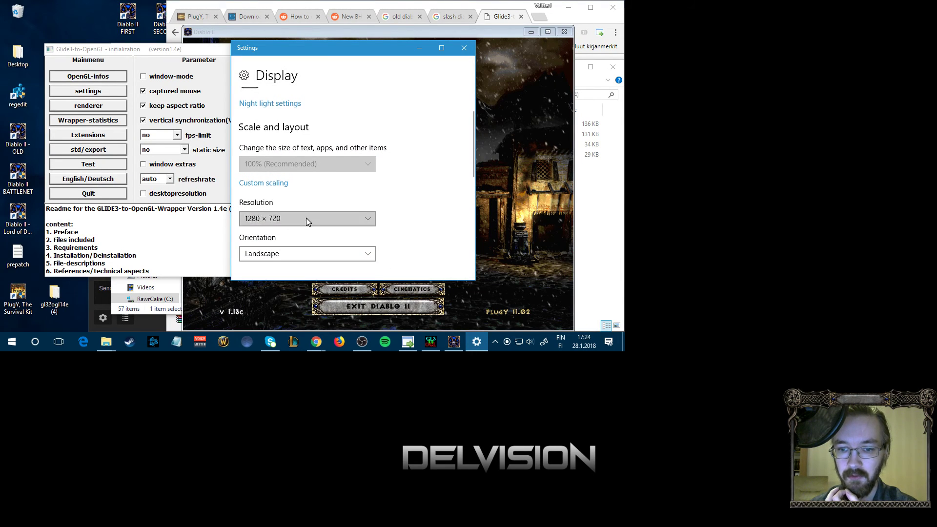
{"action": "left_click", "coordinate": [306, 218]}
{"action": "left_click", "coordinate": [272, 255]}
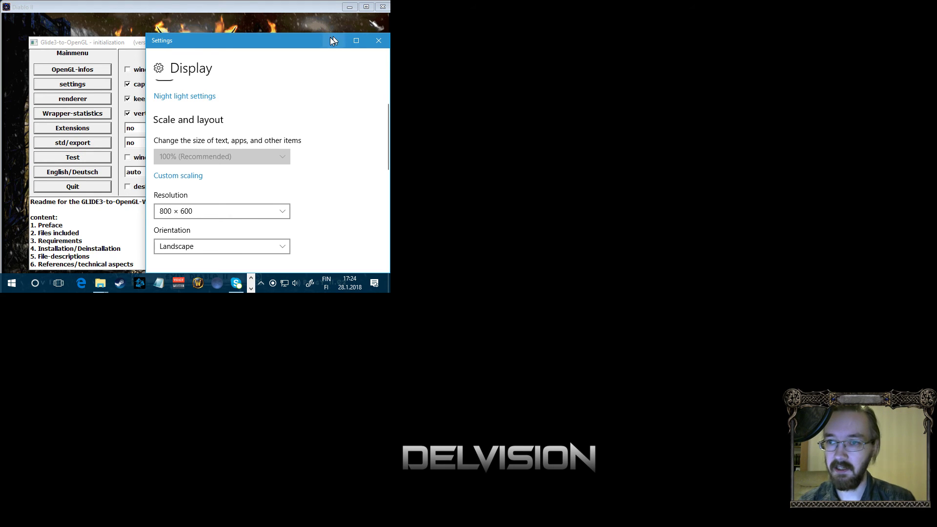
Move the display settings window aside, return to the running game and exit Diablo II.
{"action": "left_click_drag", "start_coordinate": [293, 40], "coordinate": [221, 40]}
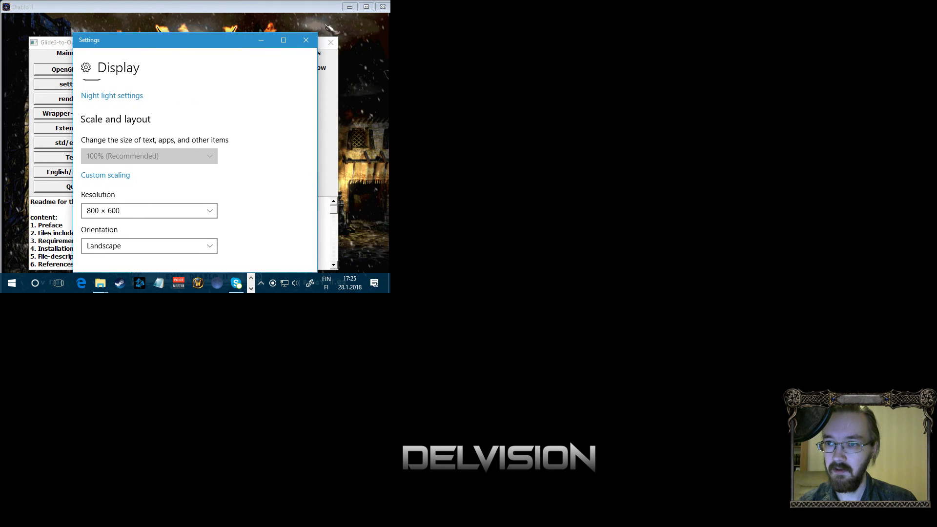
{"action": "key", "text": "alt+Tab"}
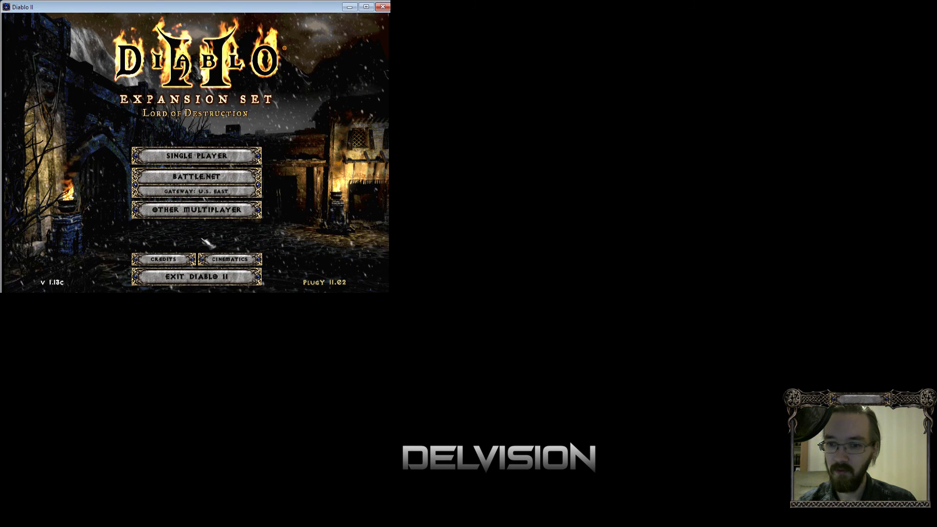
{"action": "left_click", "coordinate": [191, 276]}
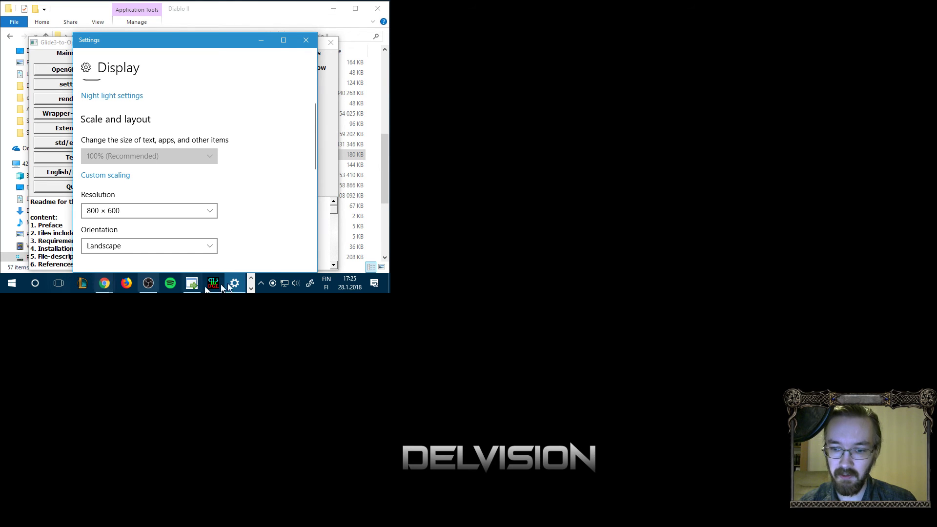
Launch Borderless Gaming from Steam's pinned games.
{"action": "left_click", "coordinate": [252, 280]}
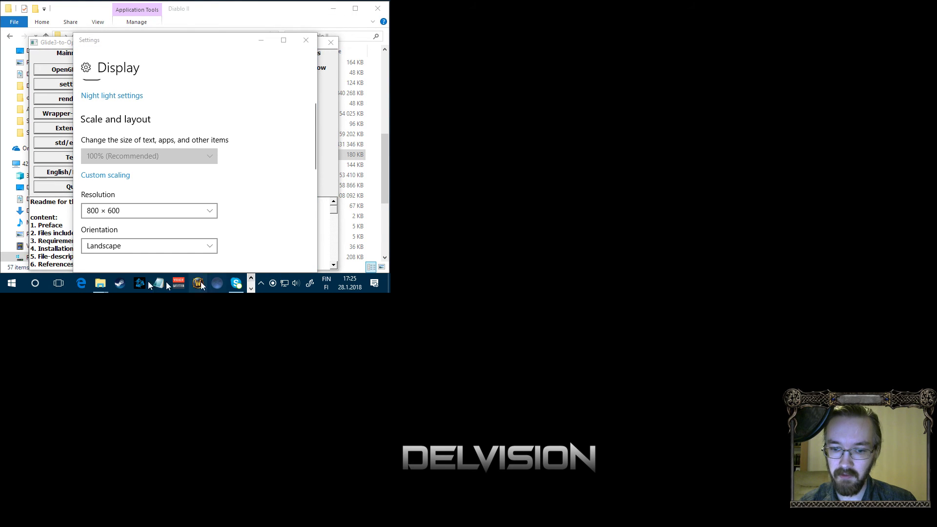
{"action": "right_click", "coordinate": [119, 284]}
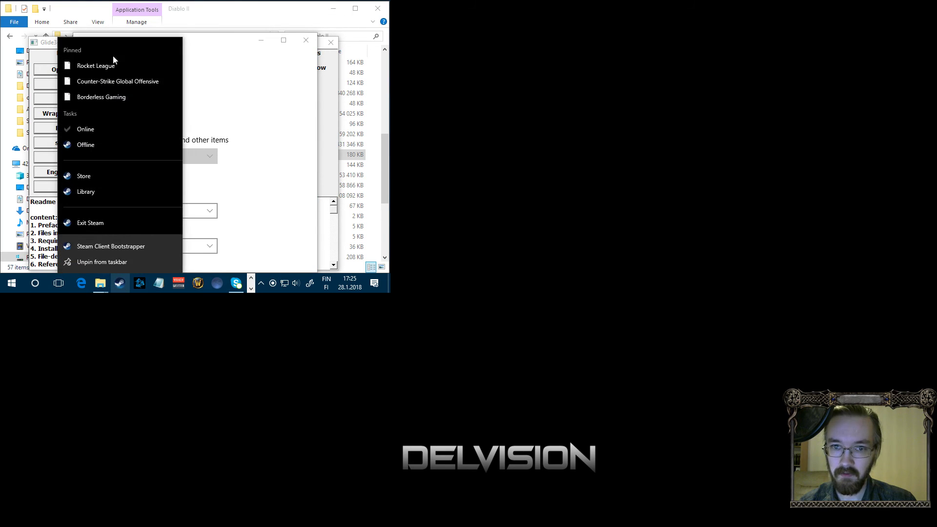
{"action": "right_click", "coordinate": [118, 283]}
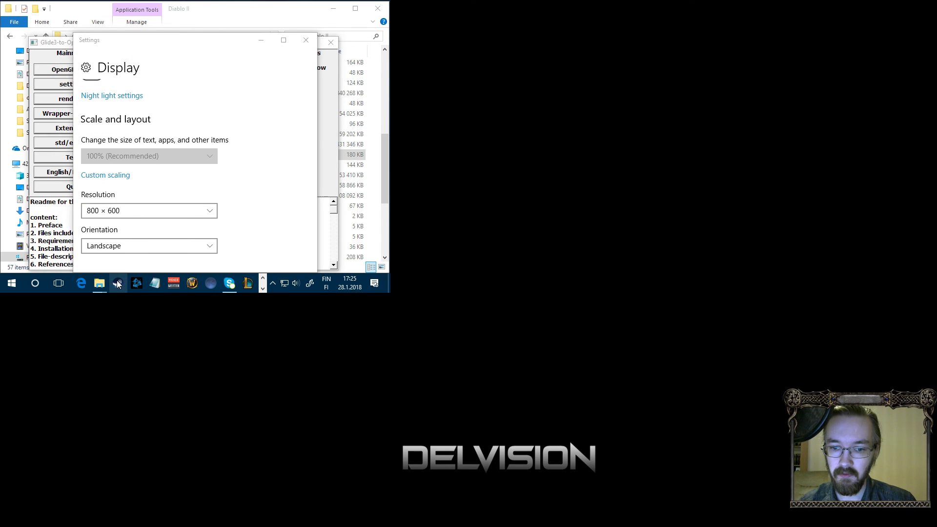
{"action": "right_click", "coordinate": [118, 282]}
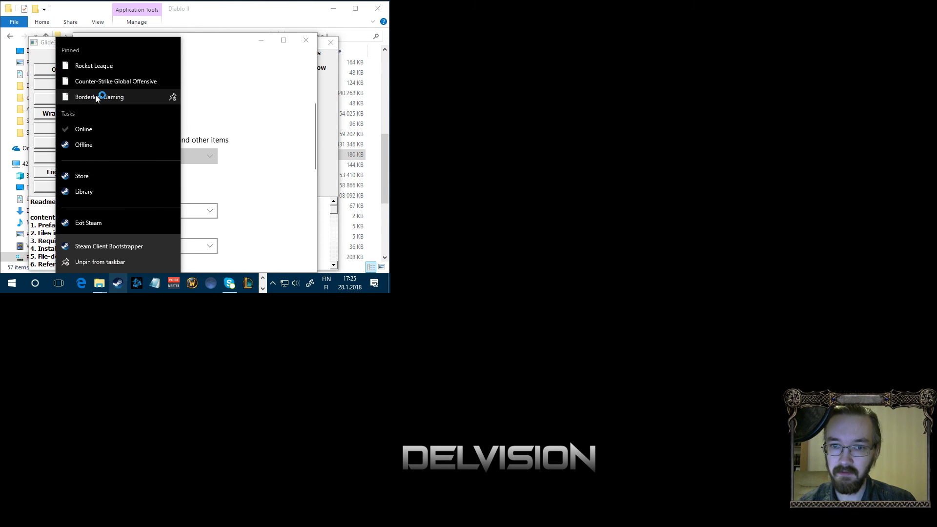
{"action": "left_click", "coordinate": [104, 97]}
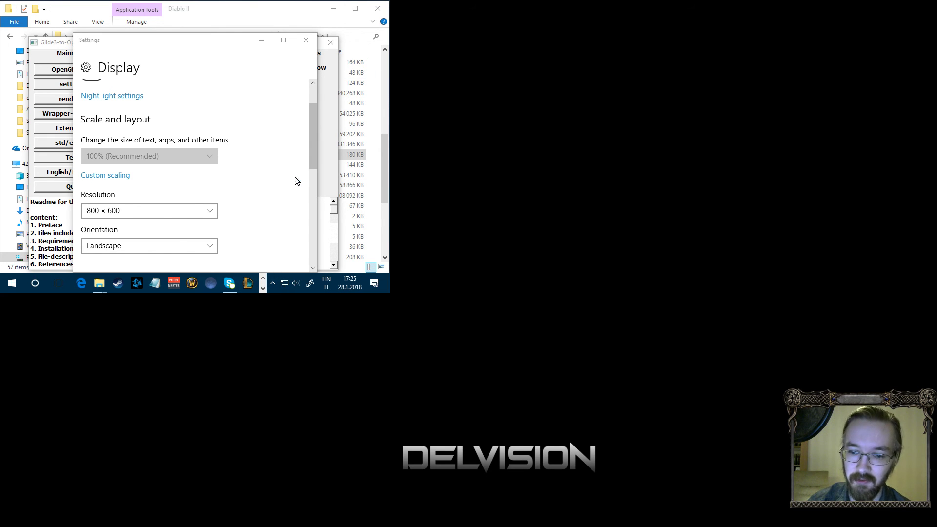
Minimize the windows covering the desktop and set the desktop resolution to 1920 × 1080 in the Windows display settings.
{"action": "left_click", "coordinate": [335, 9]}
{"action": "left_click", "coordinate": [335, 10]}
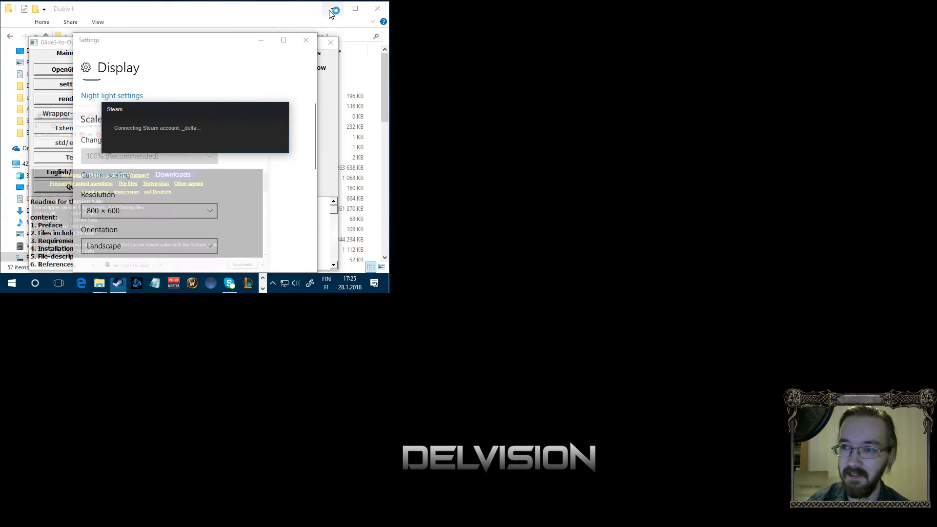
{"action": "right_click", "coordinate": [329, 10]}
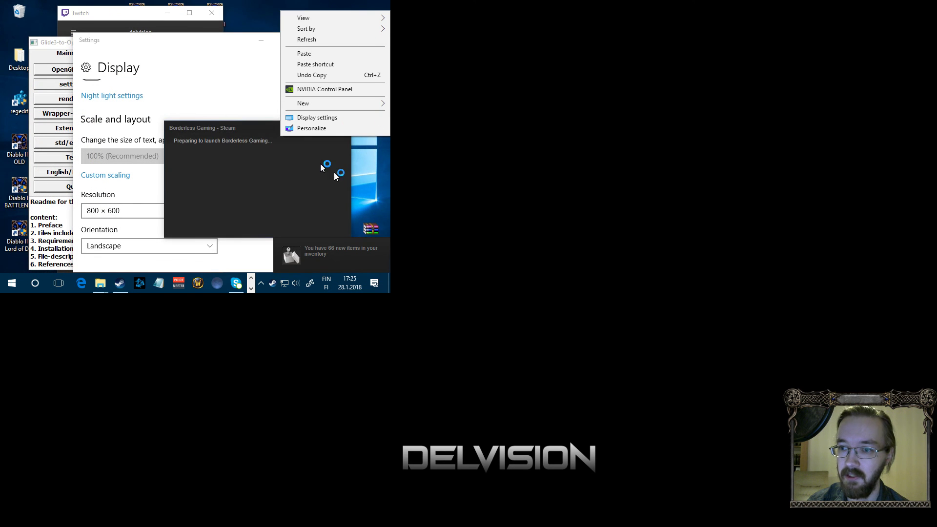
{"action": "left_click", "coordinate": [313, 118]}
{"action": "left_click", "coordinate": [146, 256]}
{"action": "scroll", "coordinate": [145, 177], "scroll_direction": "up", "scroll_amount": 8}
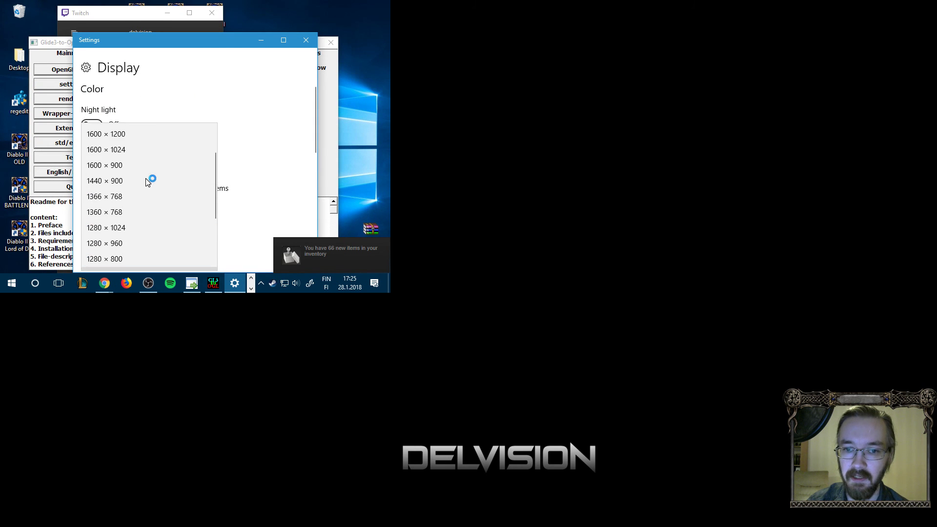
{"action": "left_click", "coordinate": [130, 134]}
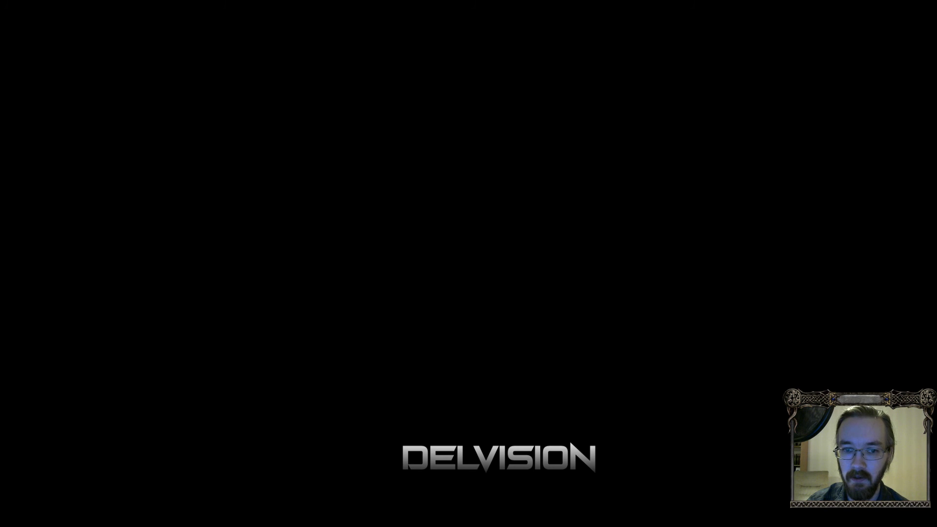
Remove the -3dfx parameter from the PlugY shortcut's target, keeping only -w after PlugY.exe, and save the properties.
{"action": "right_click", "coordinate": [12, 300]}
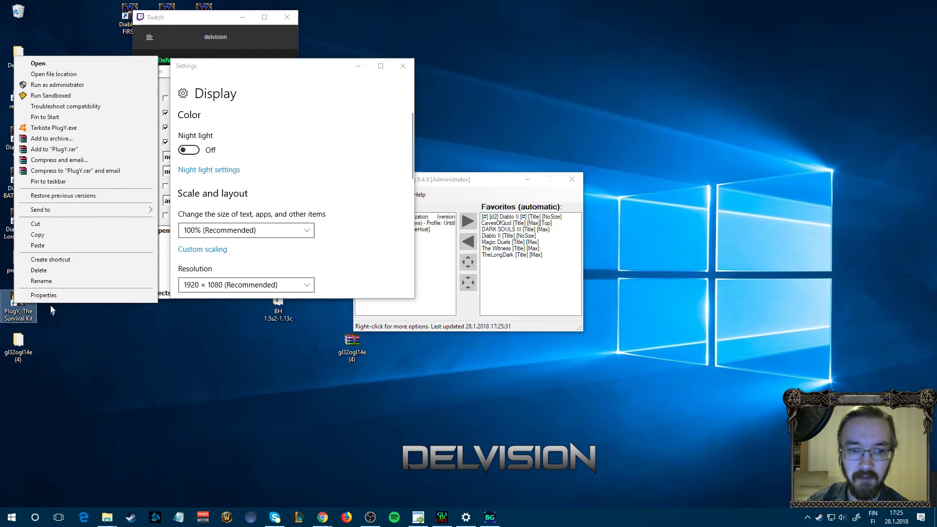
{"action": "left_click", "coordinate": [49, 292]}
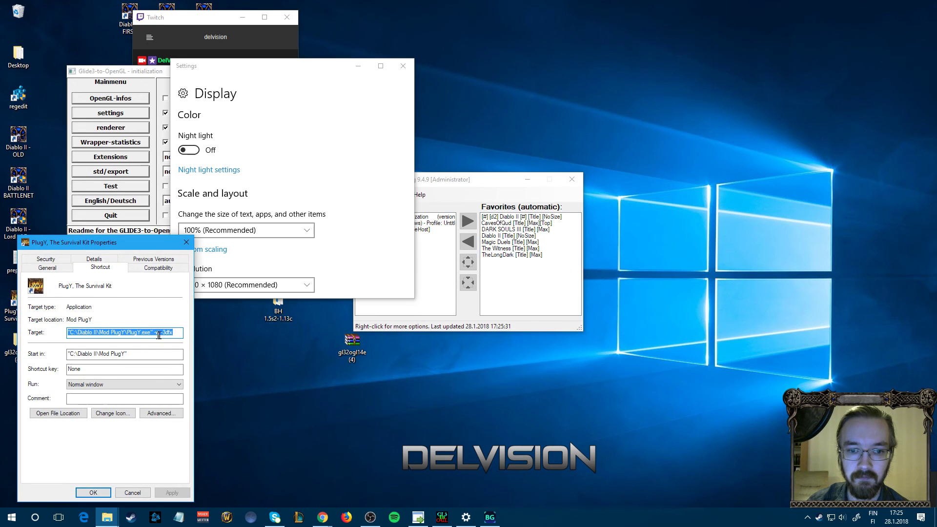
{"action": "left_click_drag", "start_coordinate": [159, 332], "coordinate": [186, 332]}
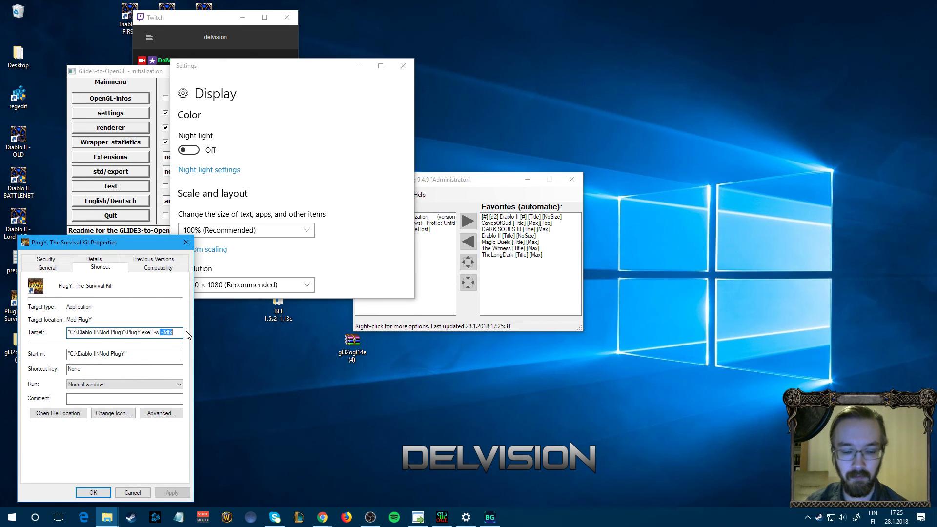
{"action": "key", "text": "Delete"}
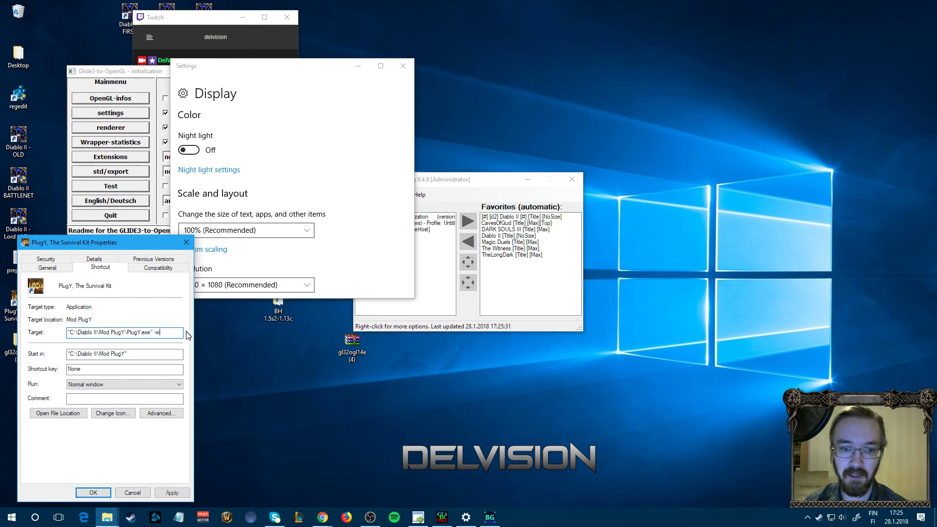
{"action": "left_click", "coordinate": [93, 493]}
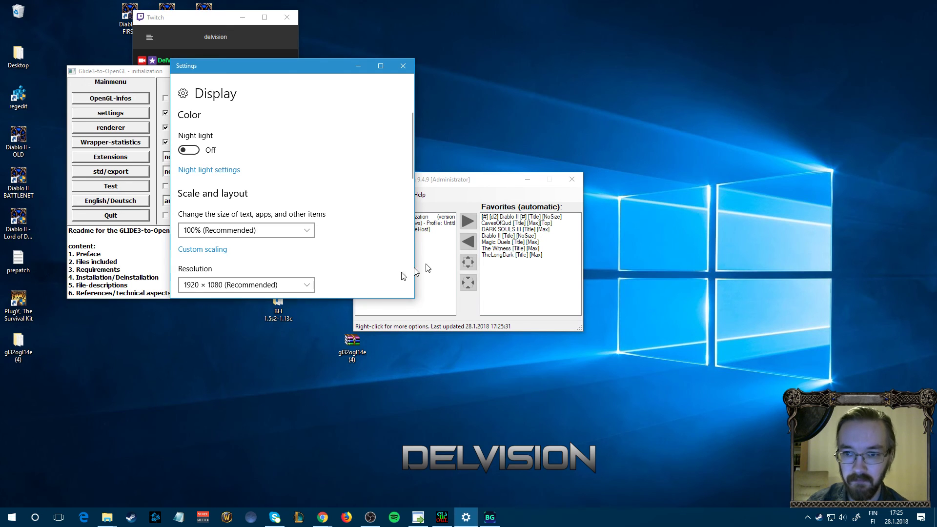
Bring Borderless Gaming forward to view its automatic favorites, and launch the game from the PlugY shortcut.
{"action": "left_click", "coordinate": [465, 193]}
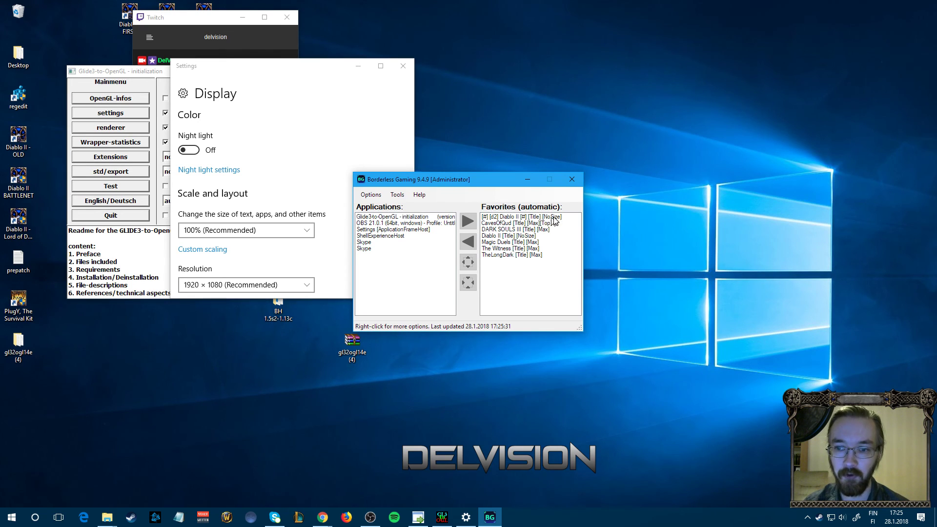
{"action": "left_click", "coordinate": [294, 377]}
{"action": "double_click", "coordinate": [18, 305]}
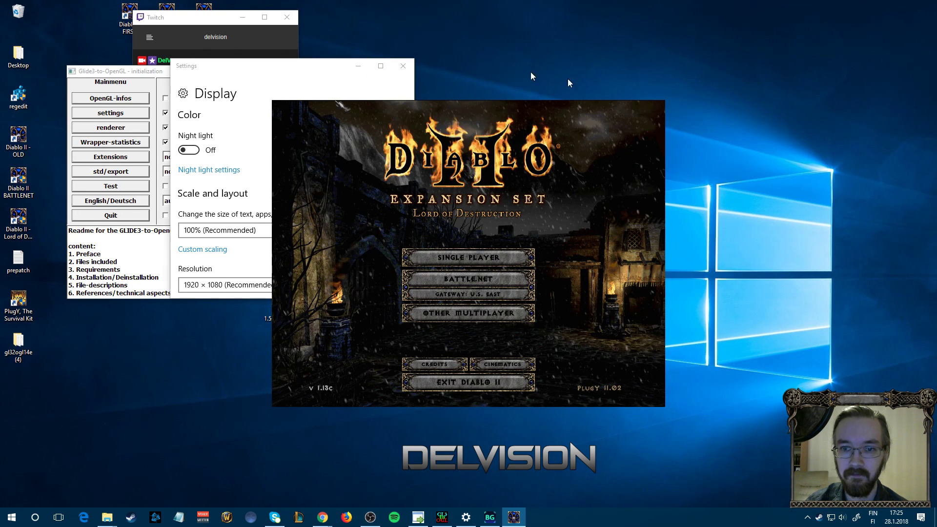
Set the desktop resolution to 800 × 600 in the Windows display settings while the game is running.
{"action": "right_click", "coordinate": [201, 337]}
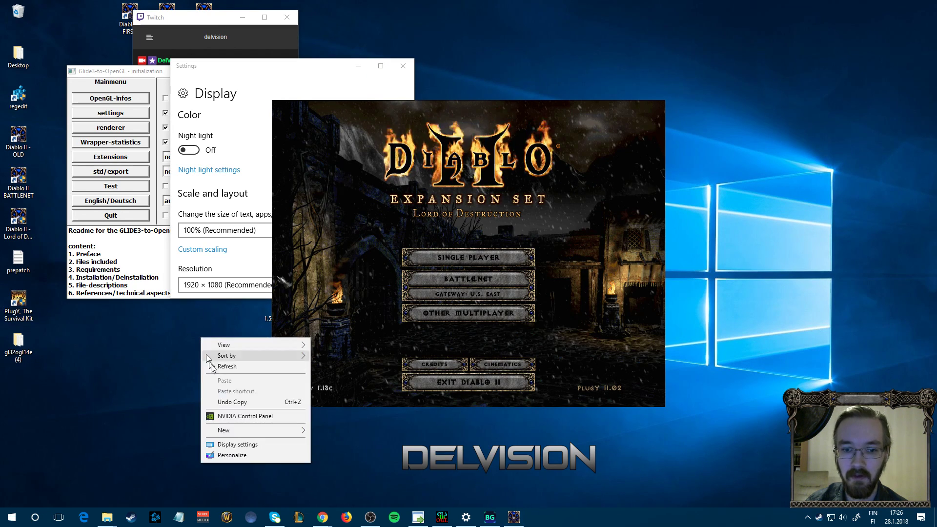
{"action": "left_click", "coordinate": [230, 444]}
{"action": "scroll", "coordinate": [273, 190], "scroll_direction": "down", "scroll_amount": 6}
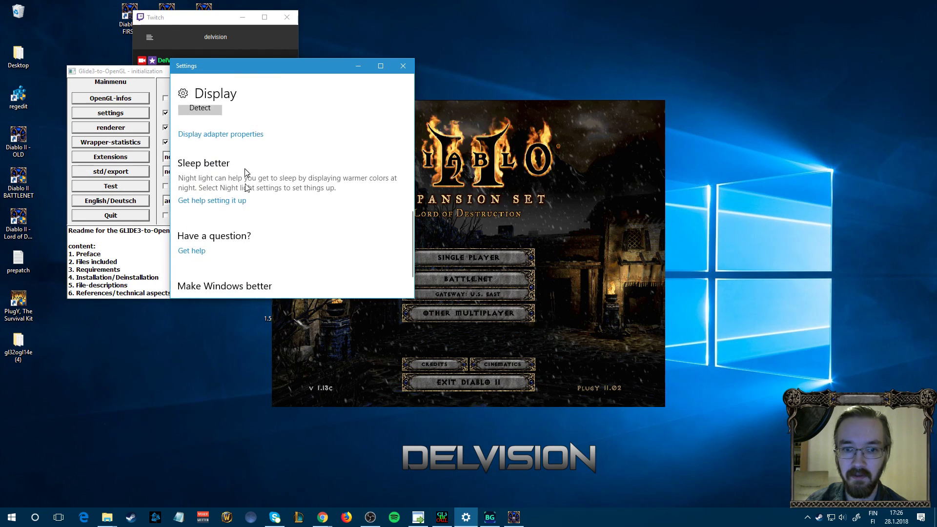
{"action": "scroll", "coordinate": [260, 192], "scroll_direction": "up", "scroll_amount": 2}
{"action": "scroll", "coordinate": [260, 191], "scroll_direction": "up", "scroll_amount": 1}
{"action": "left_click", "coordinate": [235, 140]}
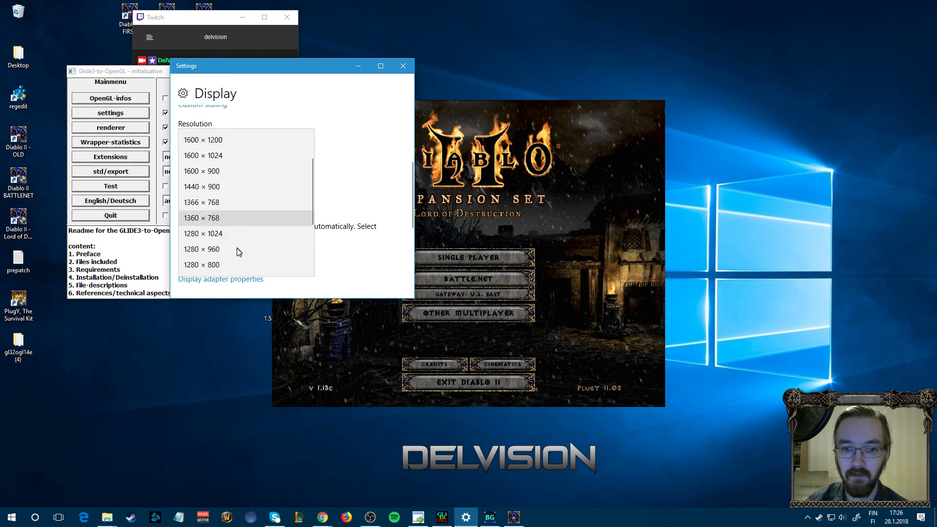
{"action": "scroll", "coordinate": [217, 263], "scroll_direction": "down", "scroll_amount": 2}
{"action": "scroll", "coordinate": [217, 264], "scroll_direction": "down", "scroll_amount": 1}
{"action": "left_click", "coordinate": [217, 262]}
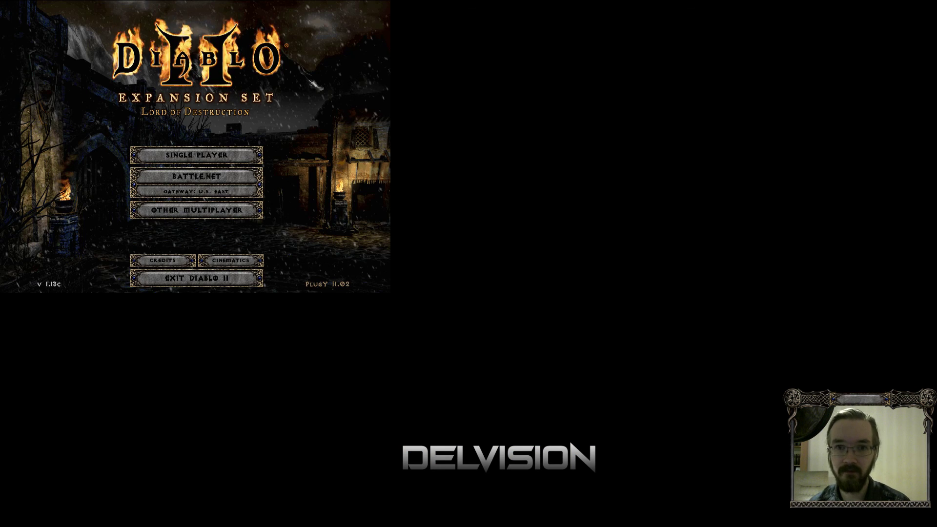
Switch between the display settings and the game to check the borderless game window against the desktop.
{"action": "key", "text": "alt+Tab"}
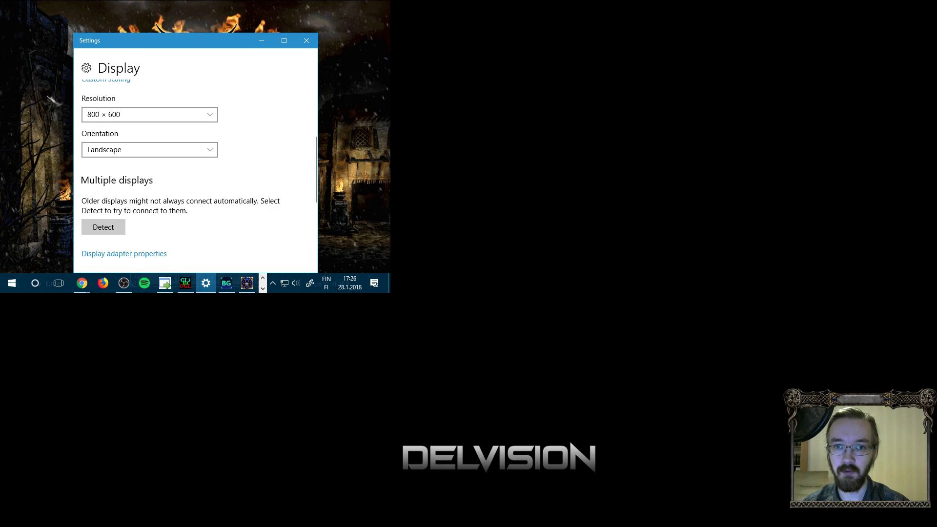
{"action": "key", "text": "alt+Tab"}
{"action": "key", "text": "alt+Tab"}
{"action": "key", "text": "alt+Tab"}
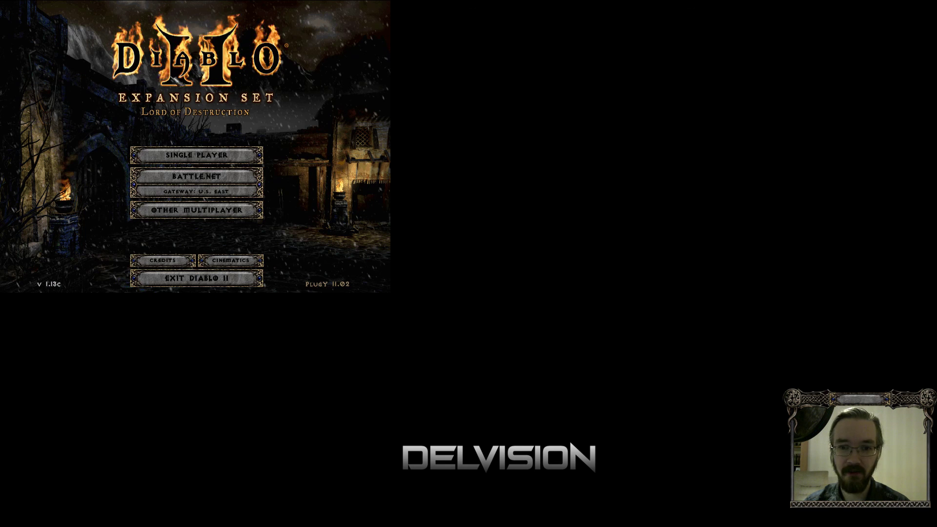